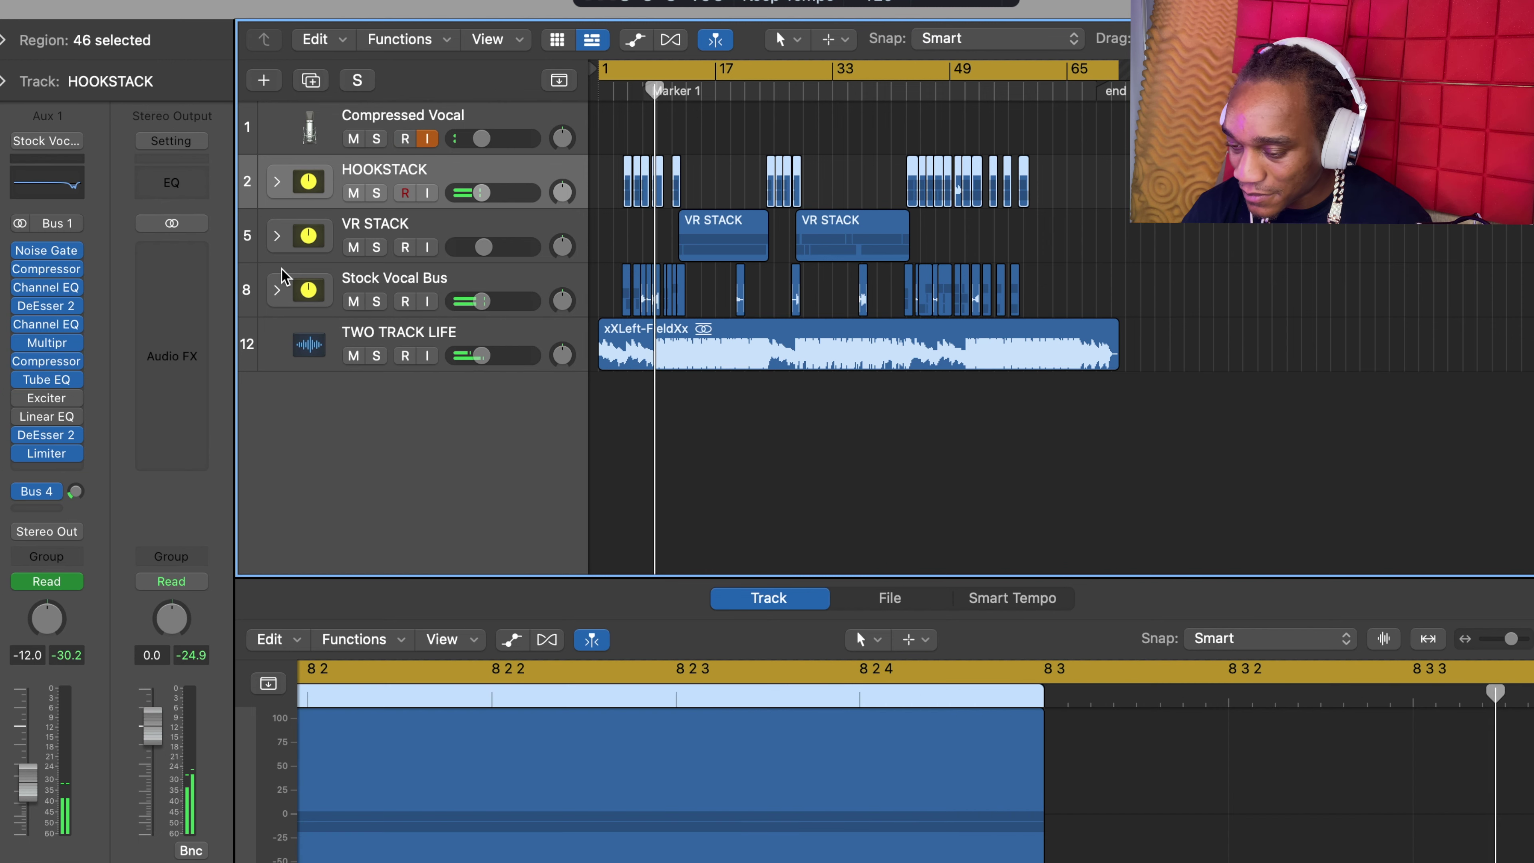
- Check the Stock Vocal Bus's Bus 4 reverb and Bus 5 delay returns, then open HOOKSTACK's track menu
{"action": "left_click", "coordinate": [74, 493]}
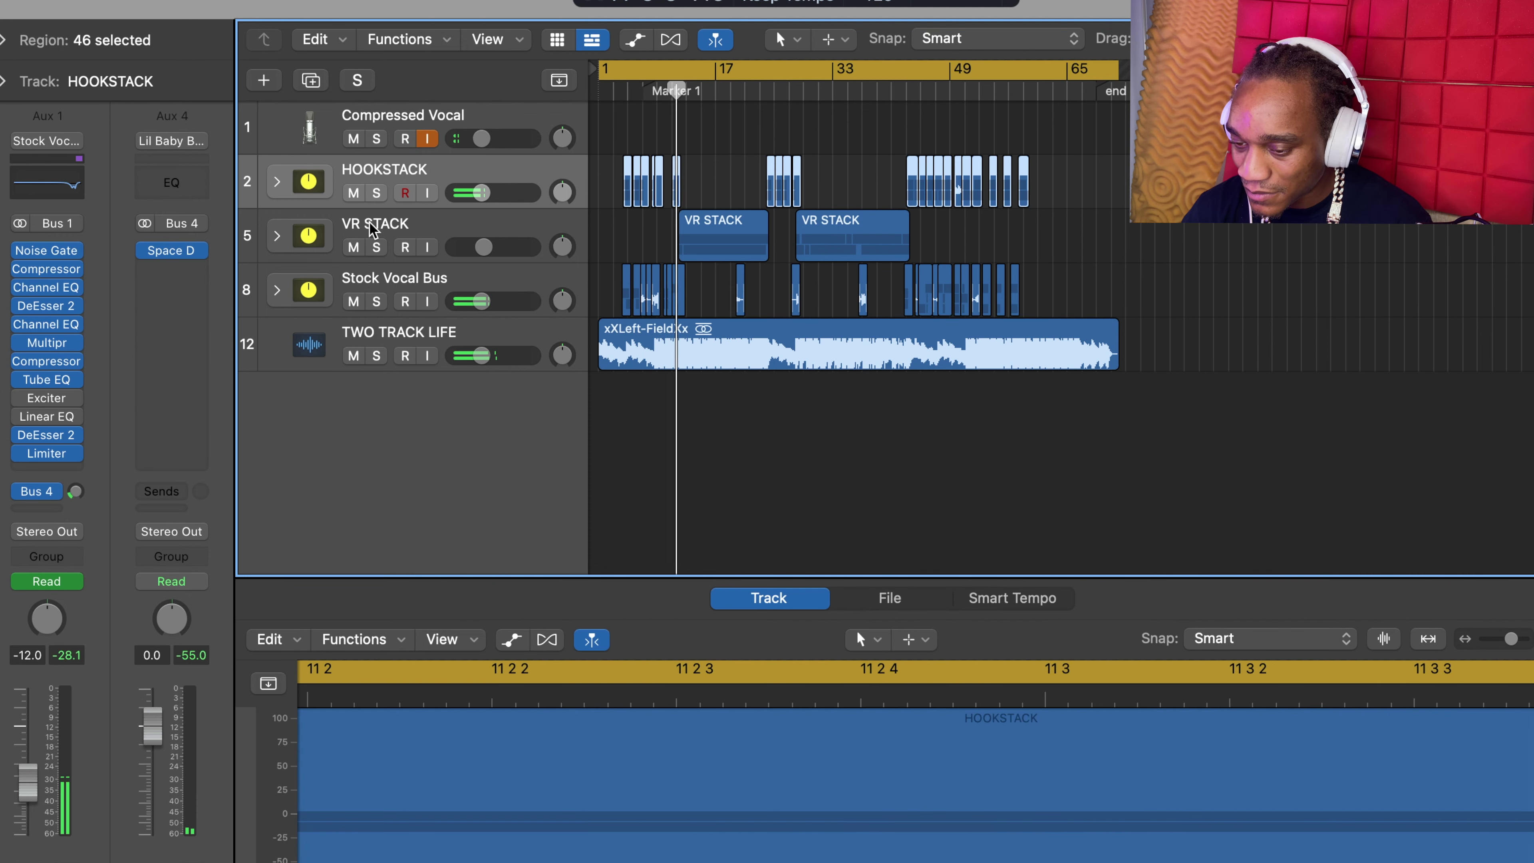
{"action": "left_click", "coordinate": [426, 288]}
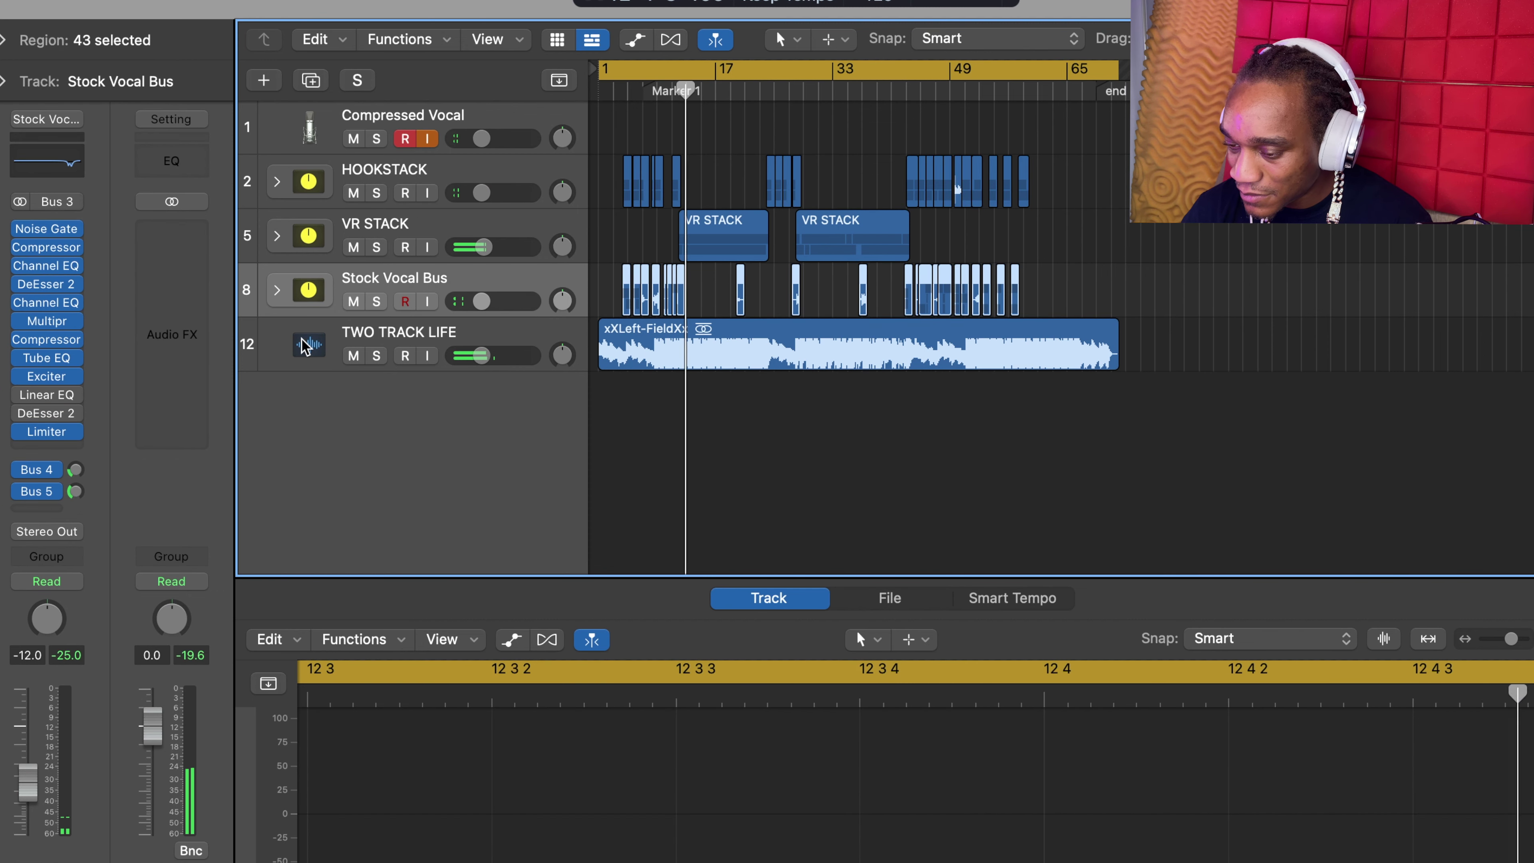
{"action": "left_click", "coordinate": [73, 493]}
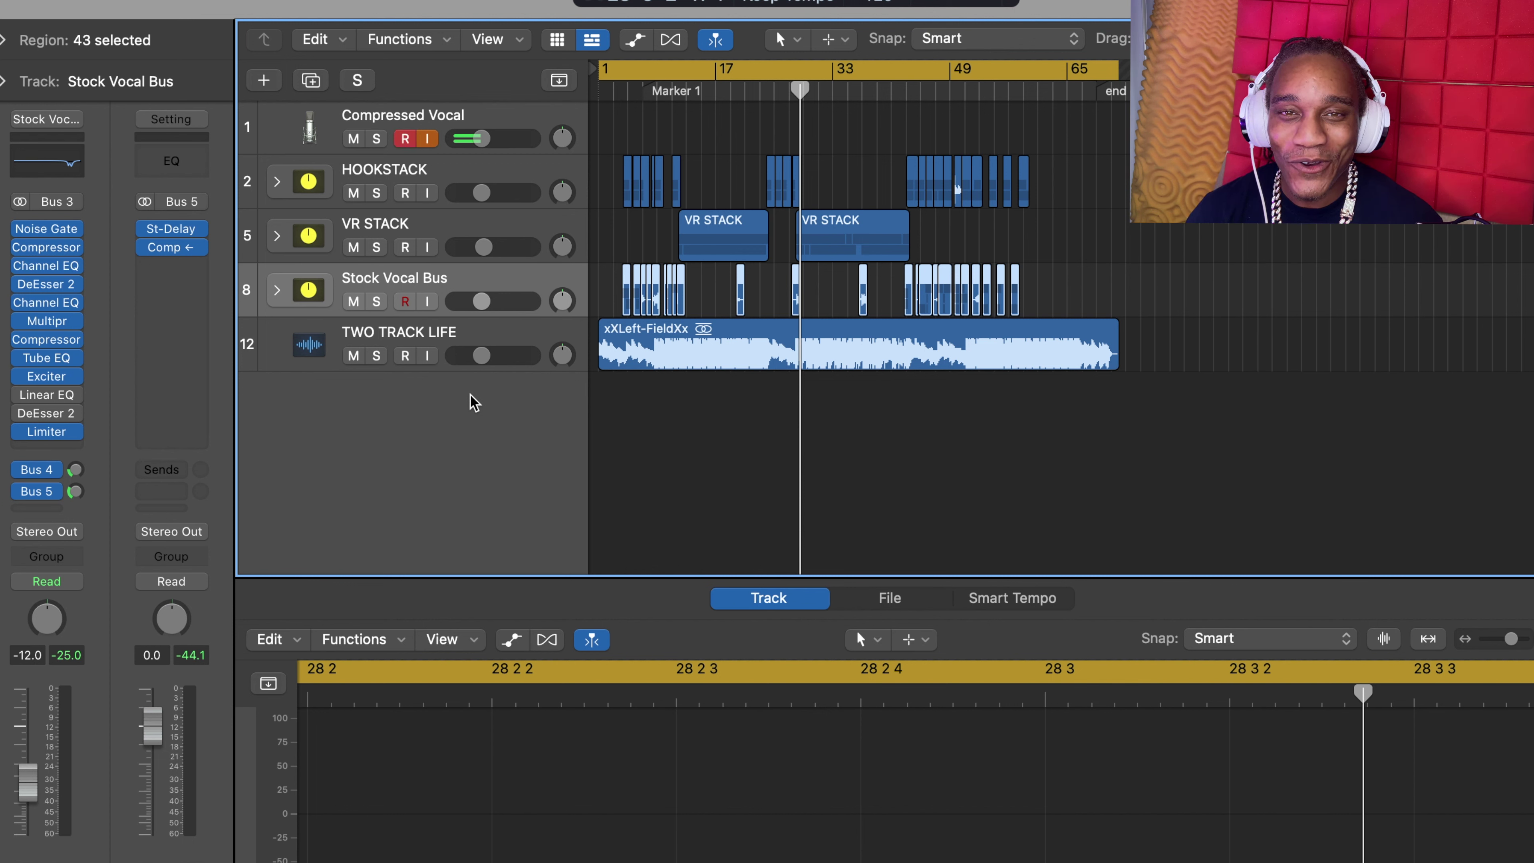
{"action": "right_click", "coordinate": [459, 169]}
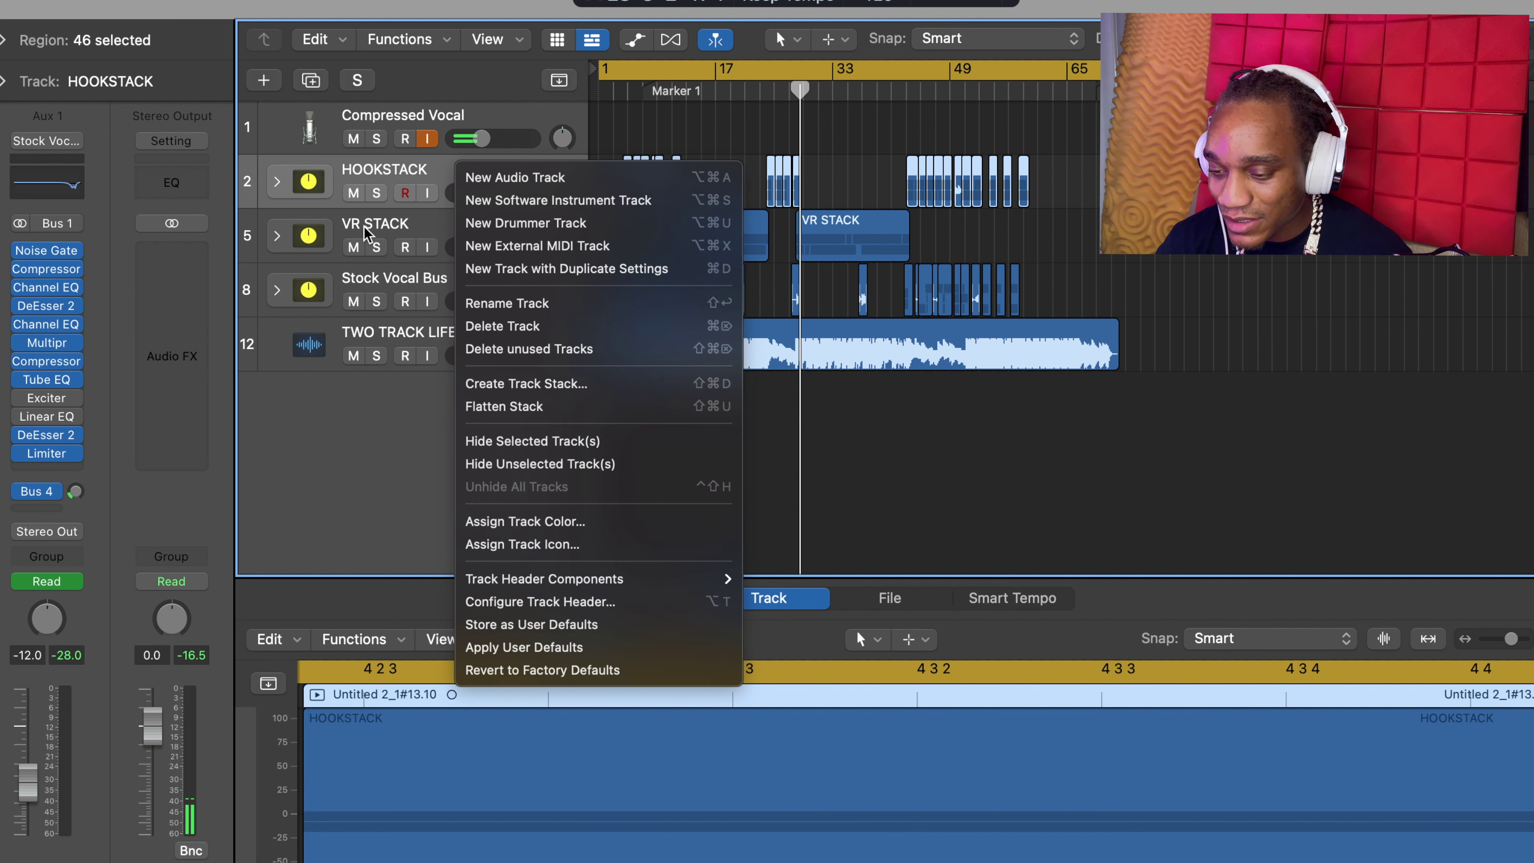
- Dismiss the HOOKSTACK menu and expand the stack to show its two LIL Baby Lead Track Vox subtracks
{"action": "left_click", "coordinate": [281, 186]}
{"action": "left_click", "coordinate": [279, 183]}
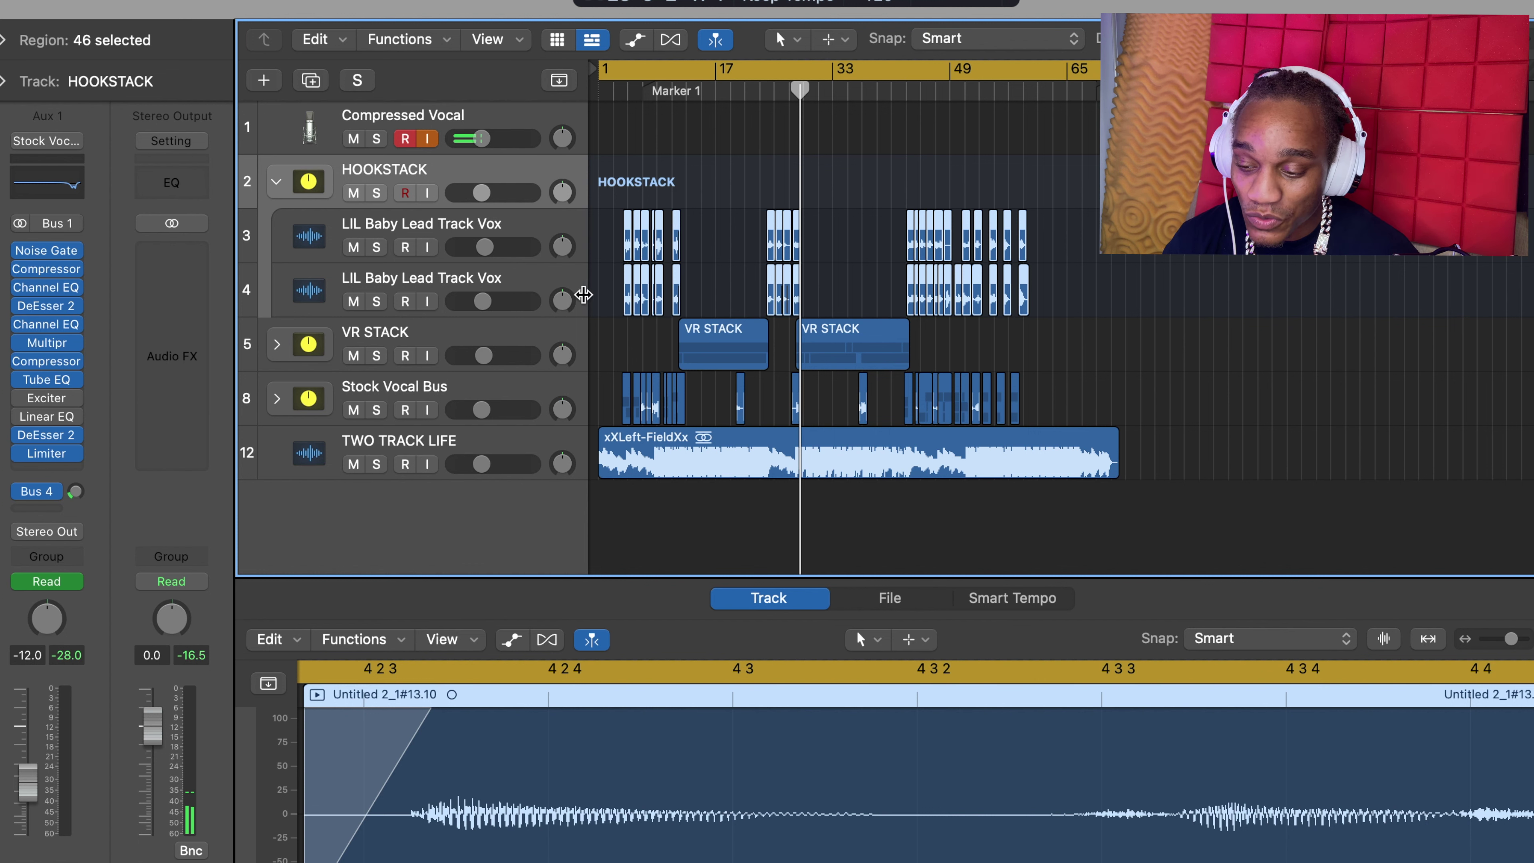
- Expand VR STACK and Stock Vocal Bus, return the playhead near Marker 1, then collapse Stock Vocal Bus
{"action": "left_click", "coordinate": [278, 344]}
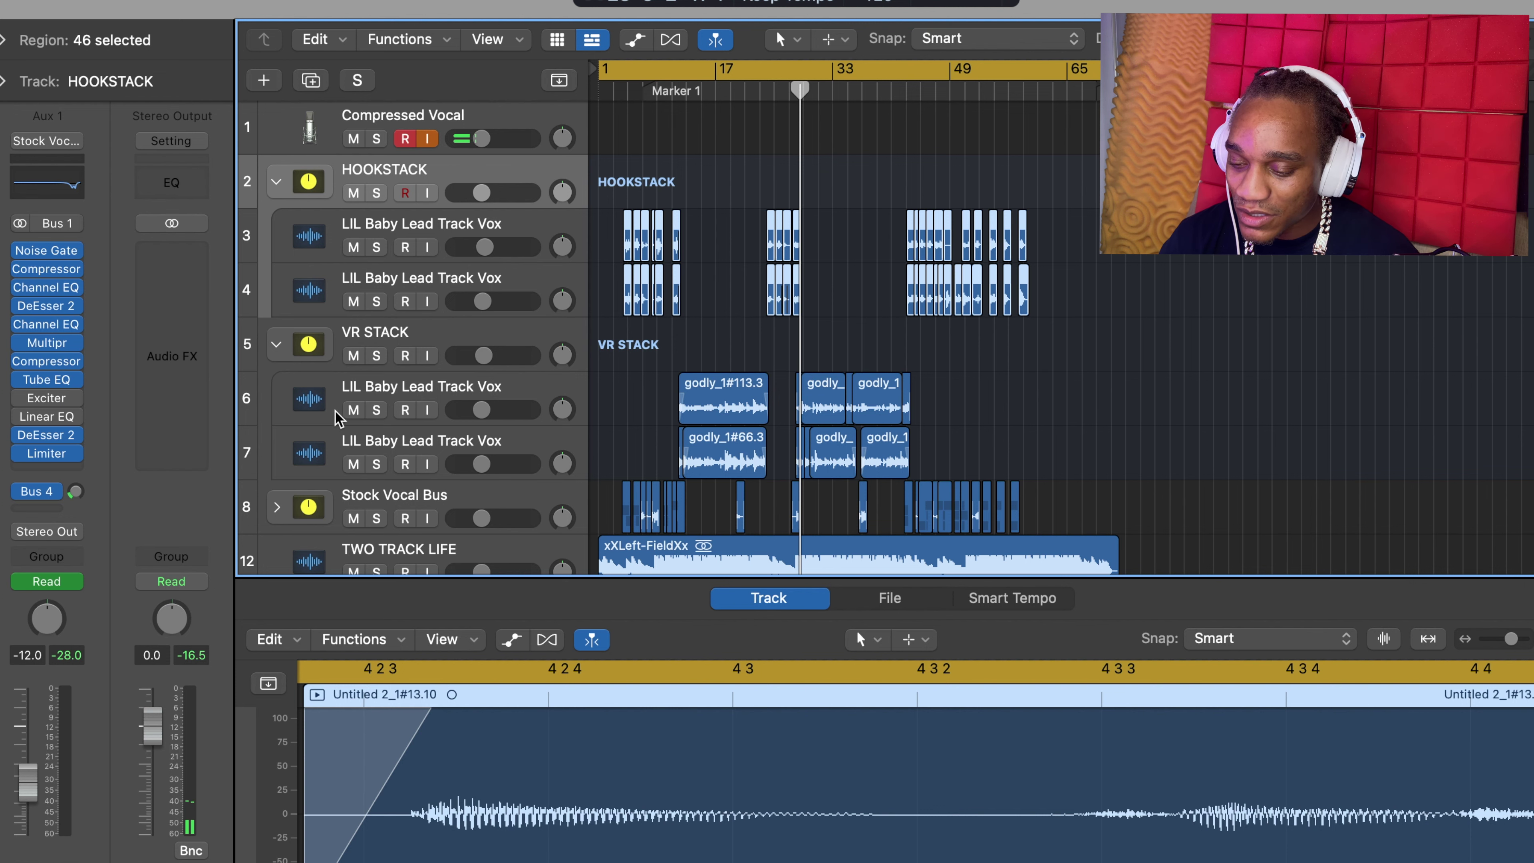
{"action": "scroll", "coordinate": [568, 441], "scroll_direction": "down", "scroll_amount": 2}
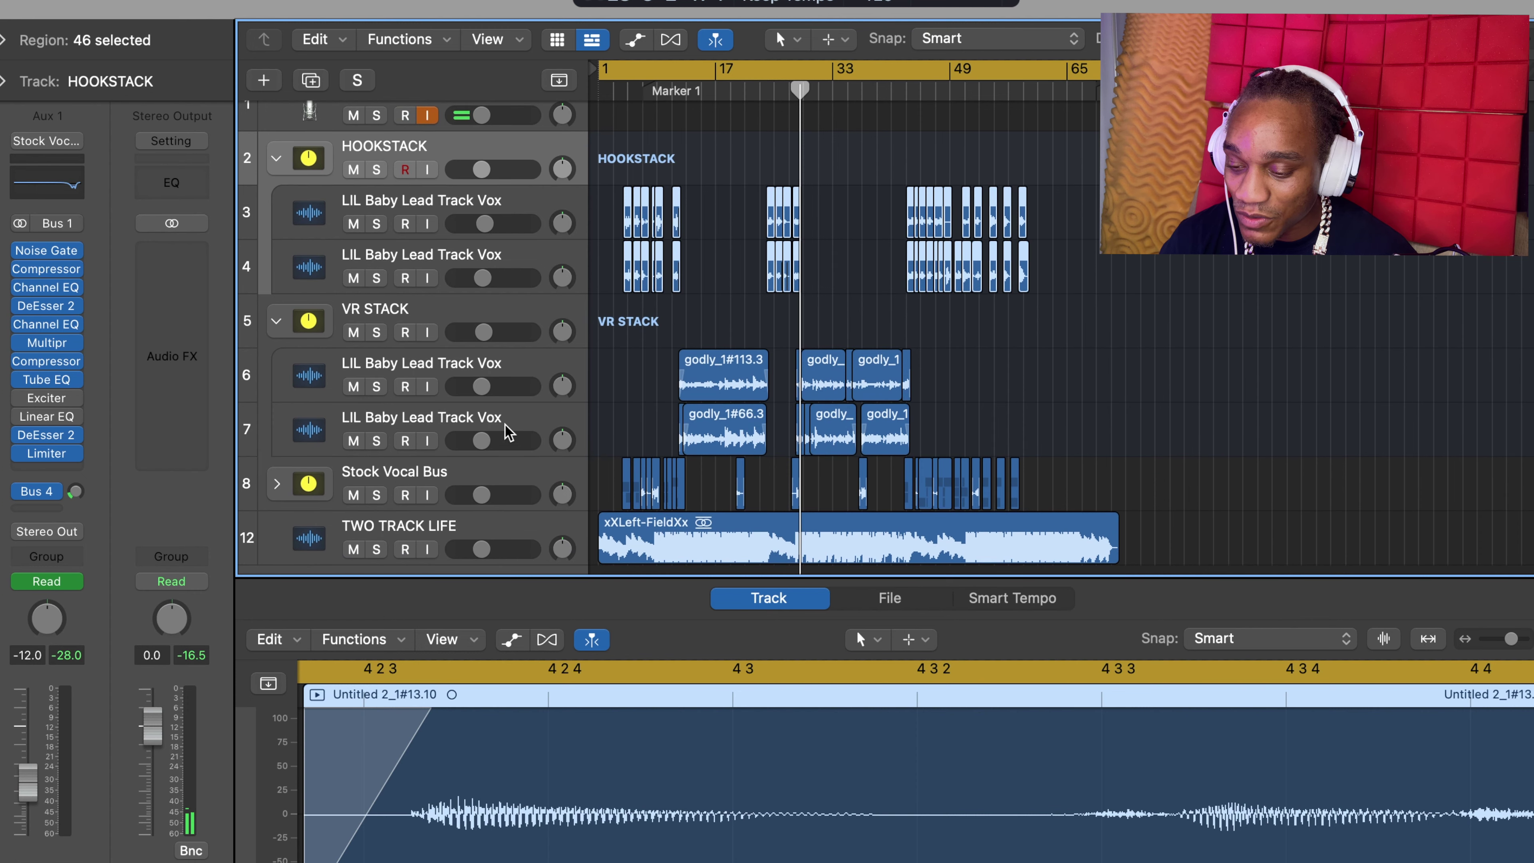
{"action": "scroll", "coordinate": [483, 429], "scroll_direction": "down", "scroll_amount": 1}
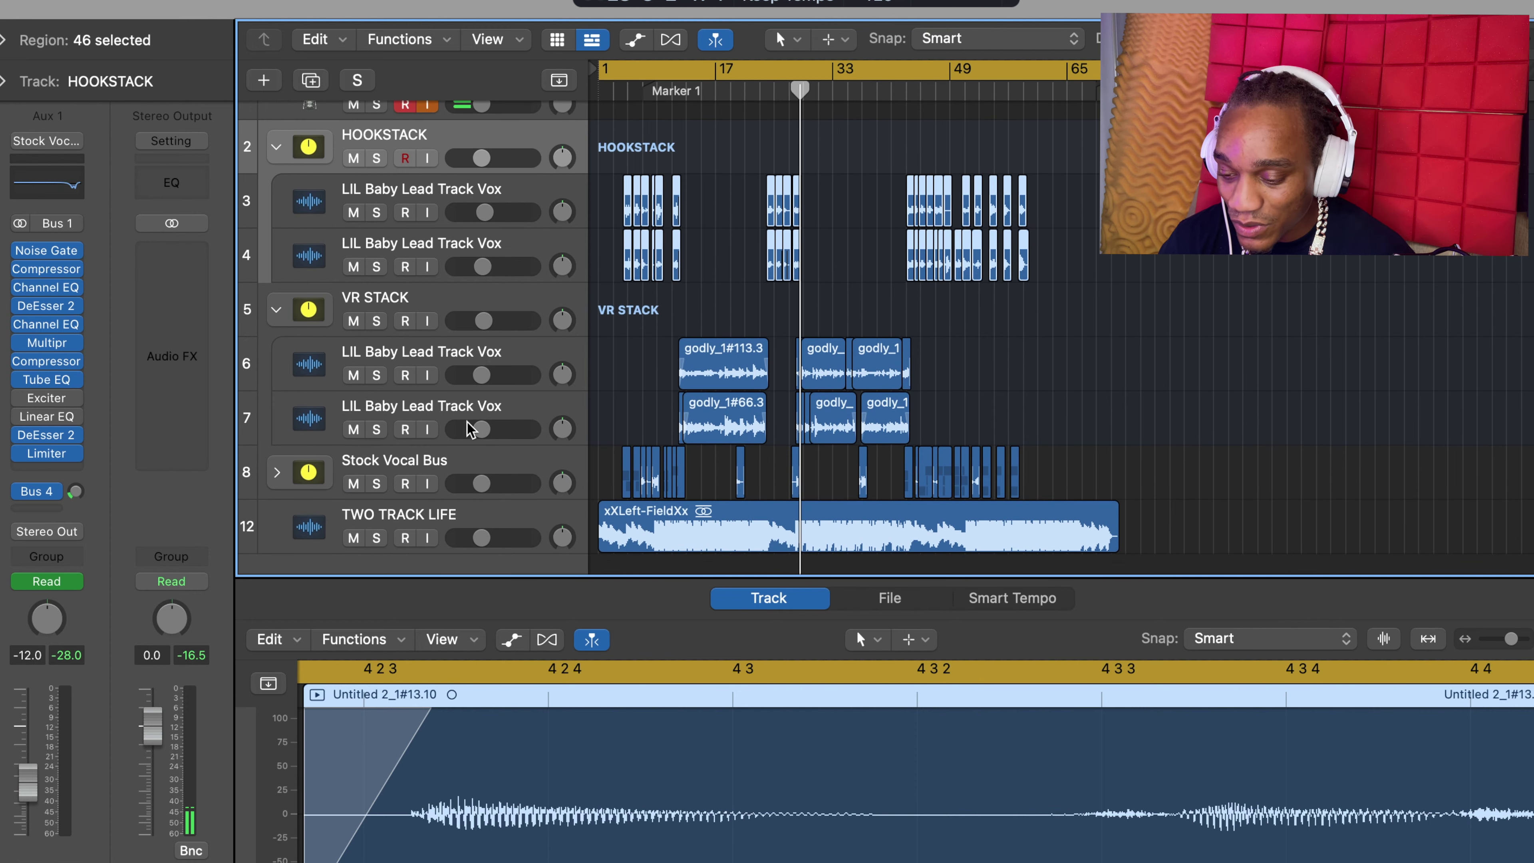
{"action": "left_click", "coordinate": [278, 473]}
{"action": "scroll", "coordinate": [498, 450], "scroll_direction": "down", "scroll_amount": 5}
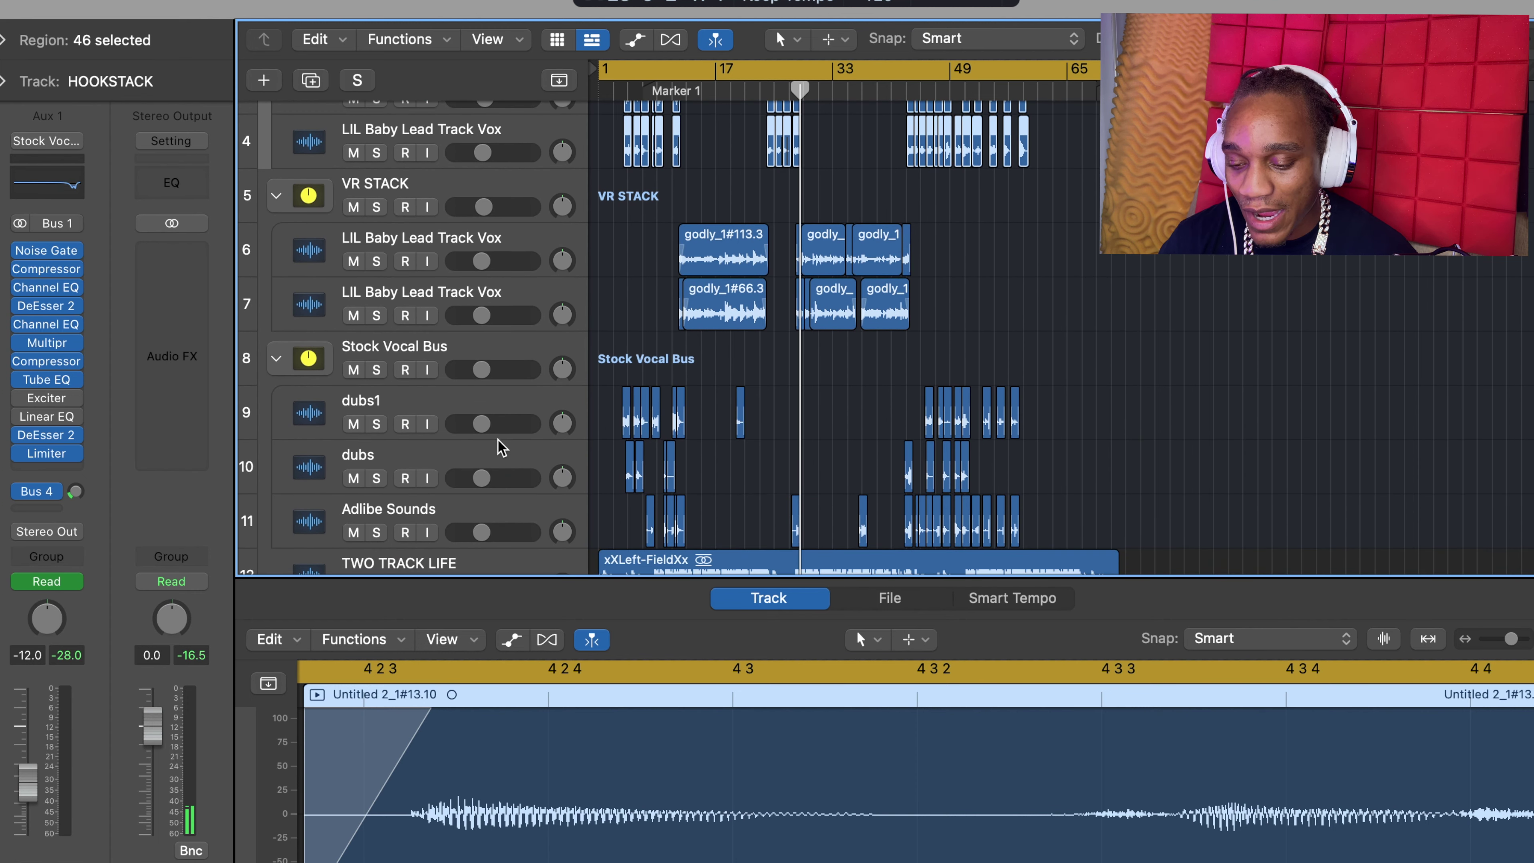
{"action": "scroll", "coordinate": [435, 359], "scroll_direction": "down", "scroll_amount": 1}
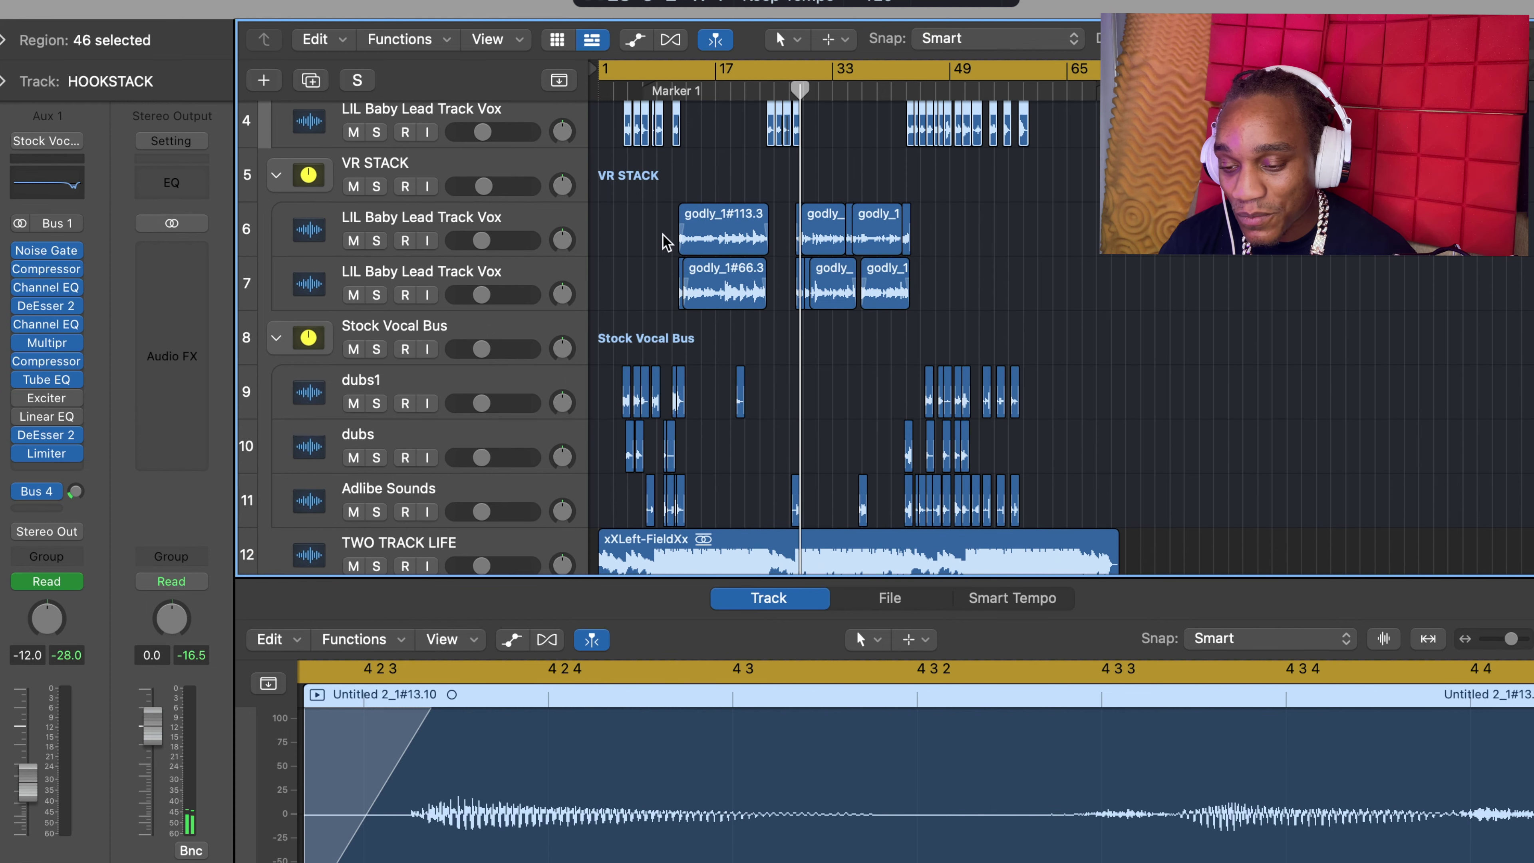
{"action": "left_click", "coordinate": [620, 91]}
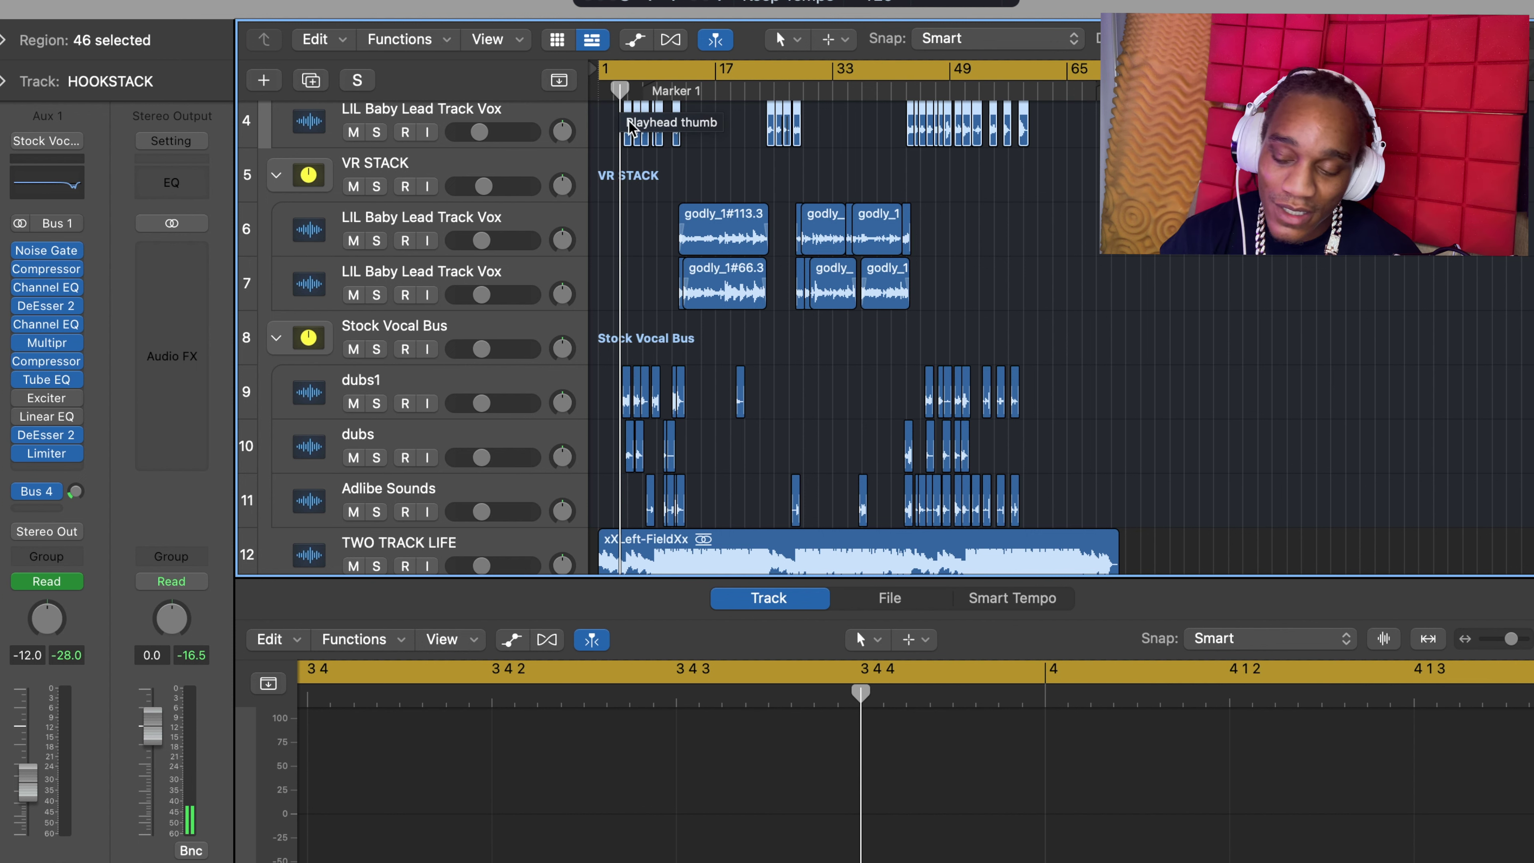
{"action": "left_click", "coordinate": [277, 338]}
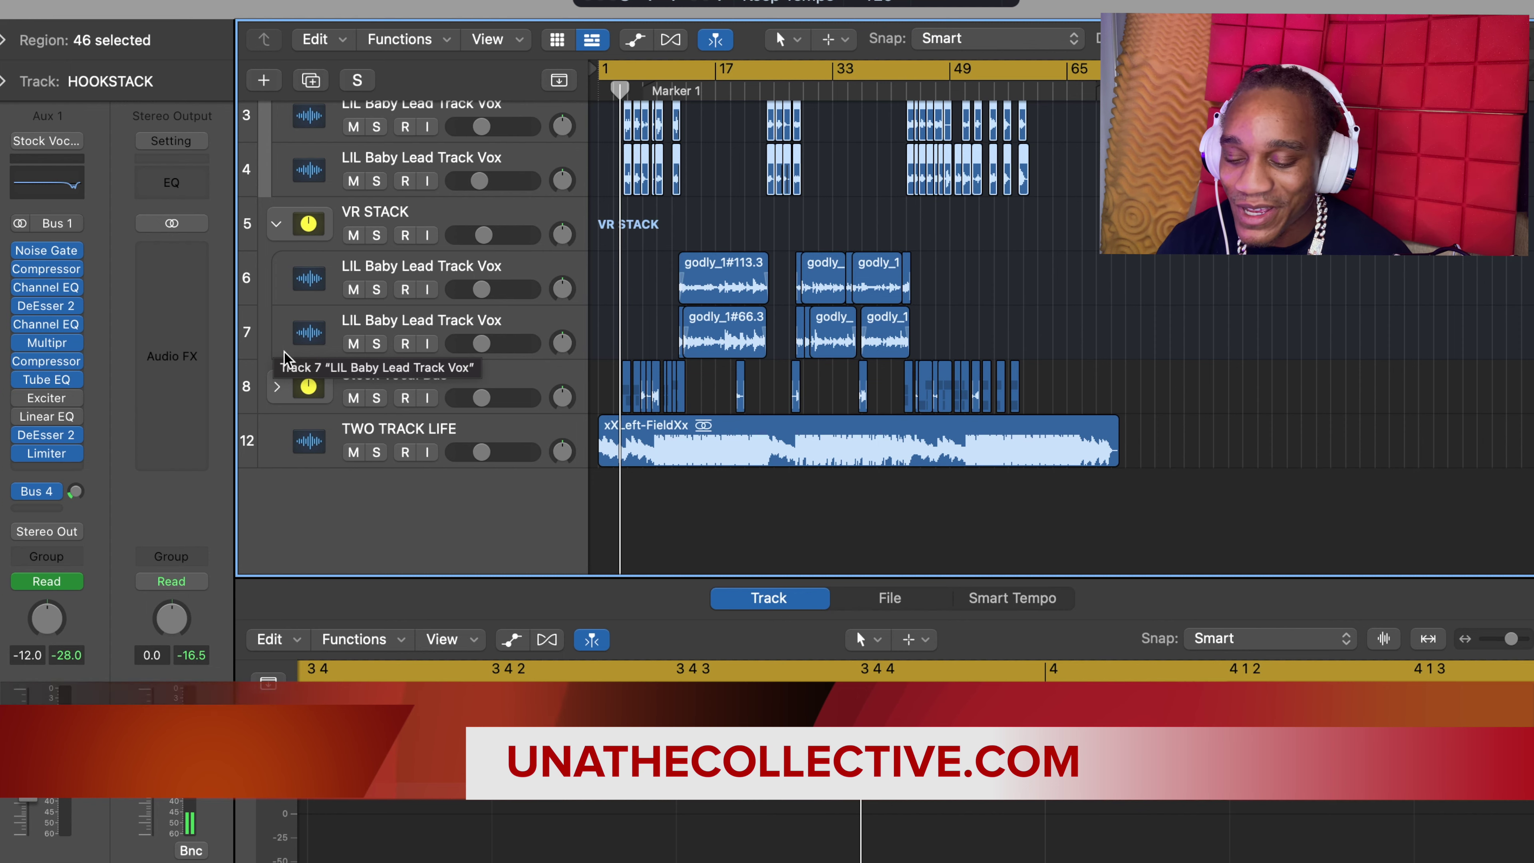
{"action": "scroll", "coordinate": [678, 351], "scroll_direction": "up", "scroll_amount": 3}
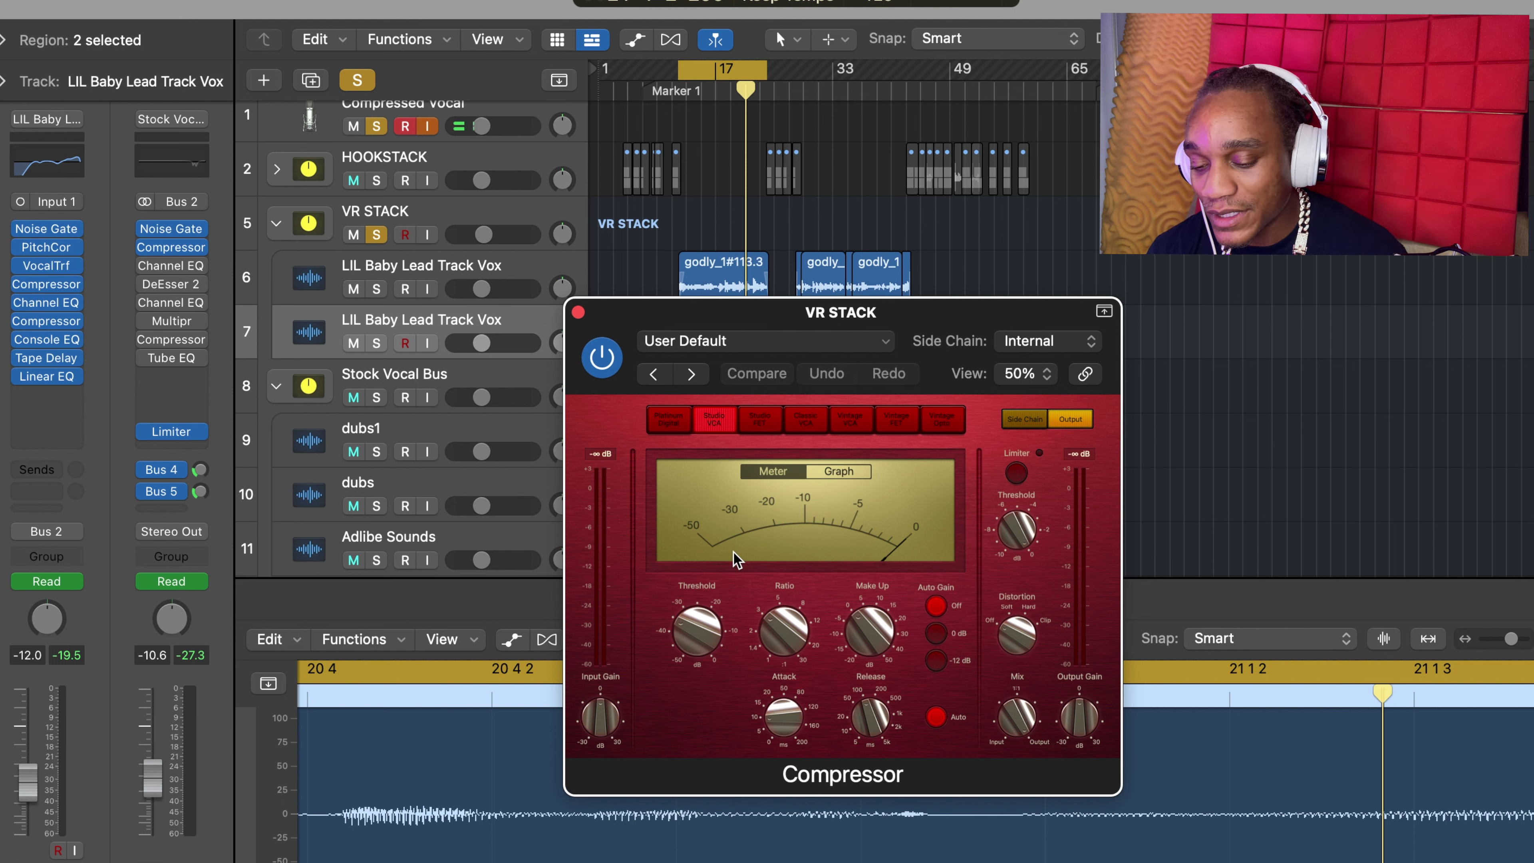
- Review the Compressor's 3.2:1 ratio, -35.5 dB threshold, 9.5 ms attack and 110 ms release, and start playback
{"action": "mouse_move", "coordinate": [783, 612]}
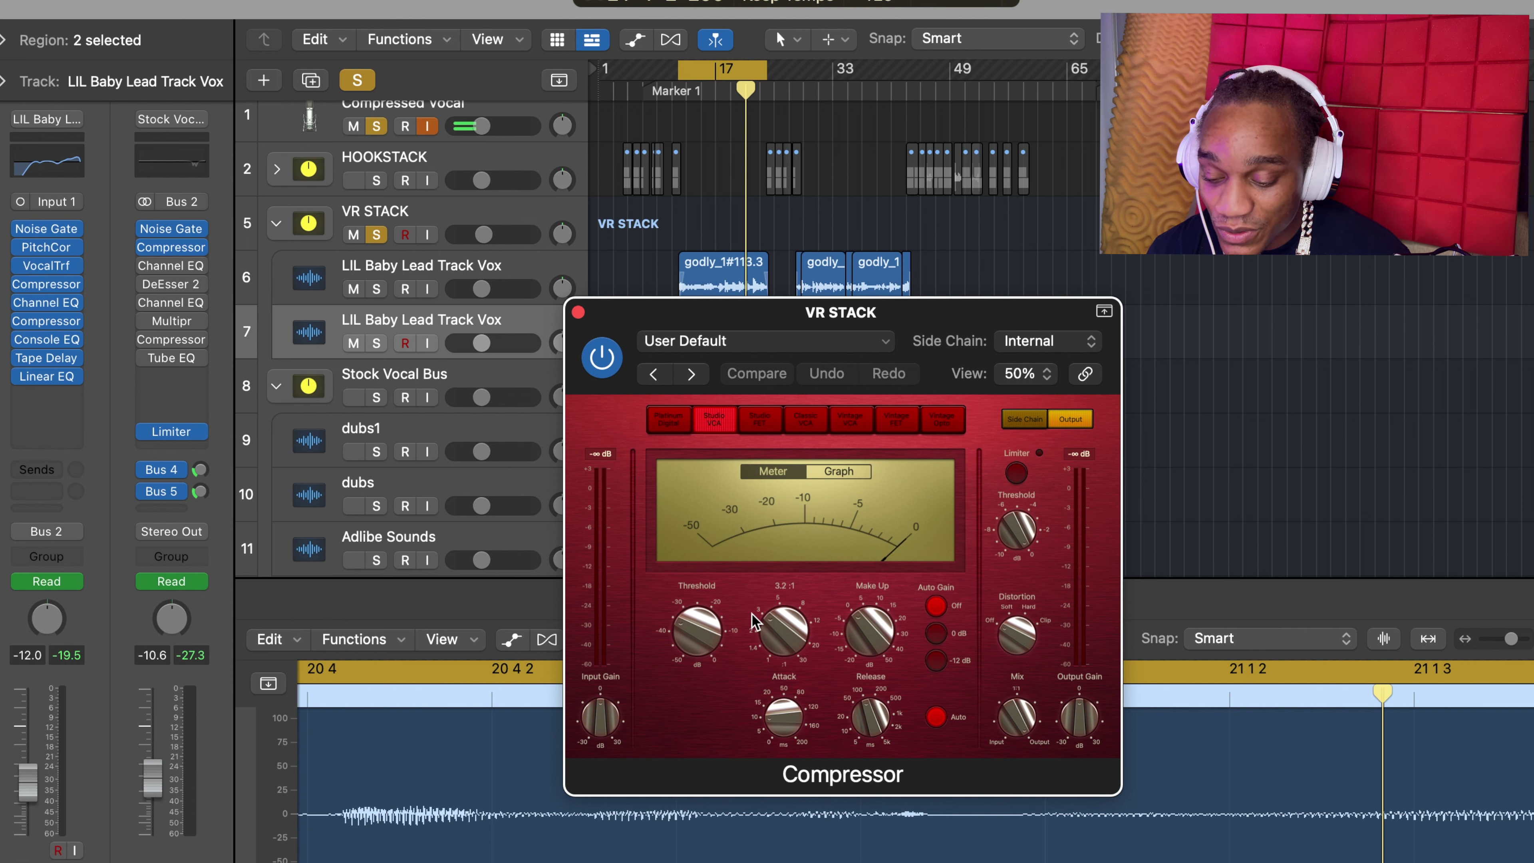
{"action": "mouse_move", "coordinate": [664, 632]}
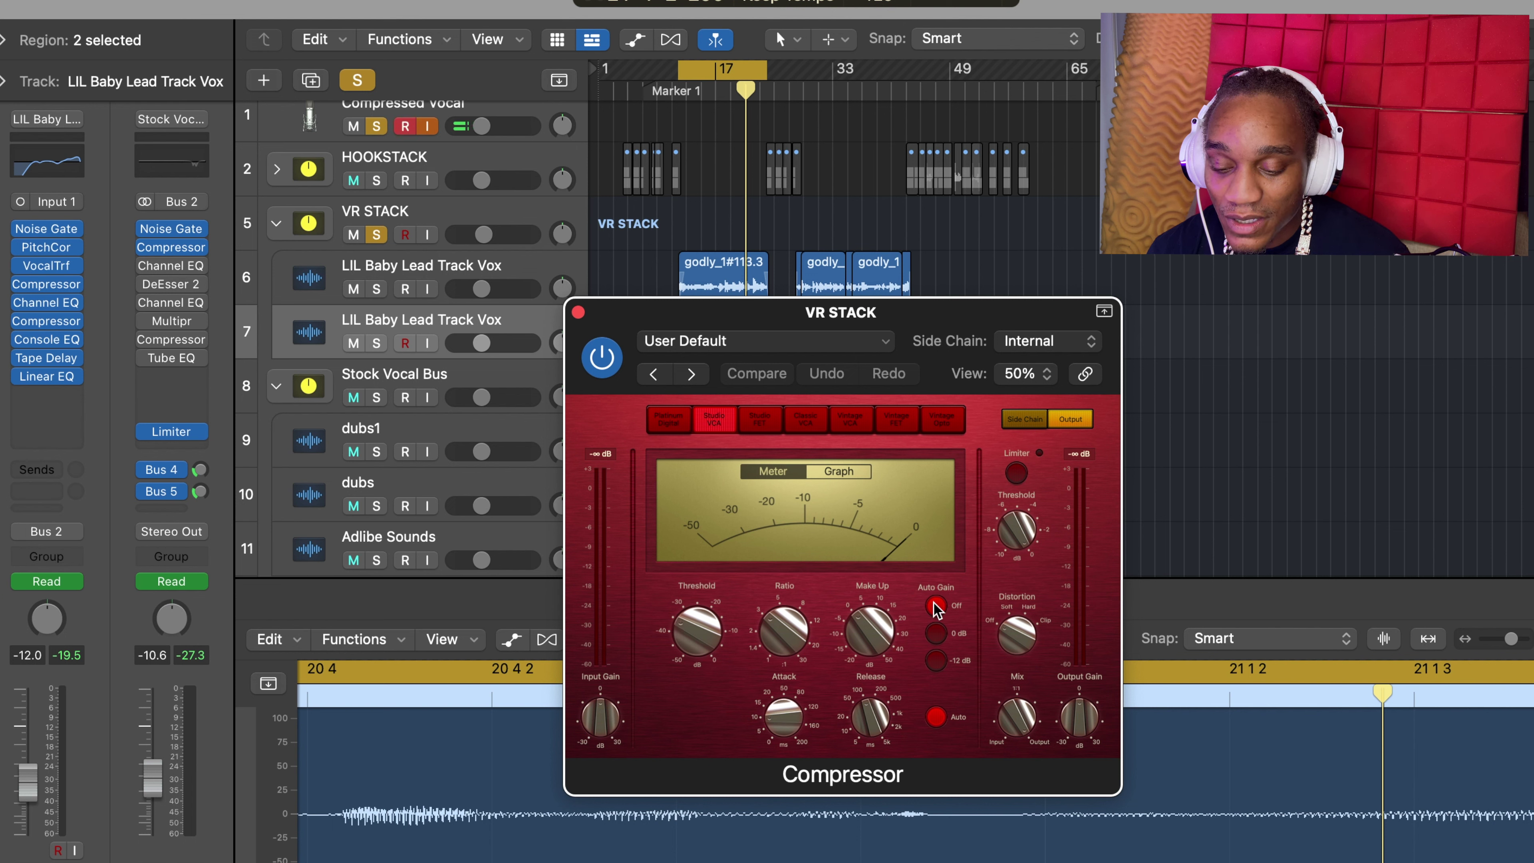
{"action": "mouse_move", "coordinate": [788, 733]}
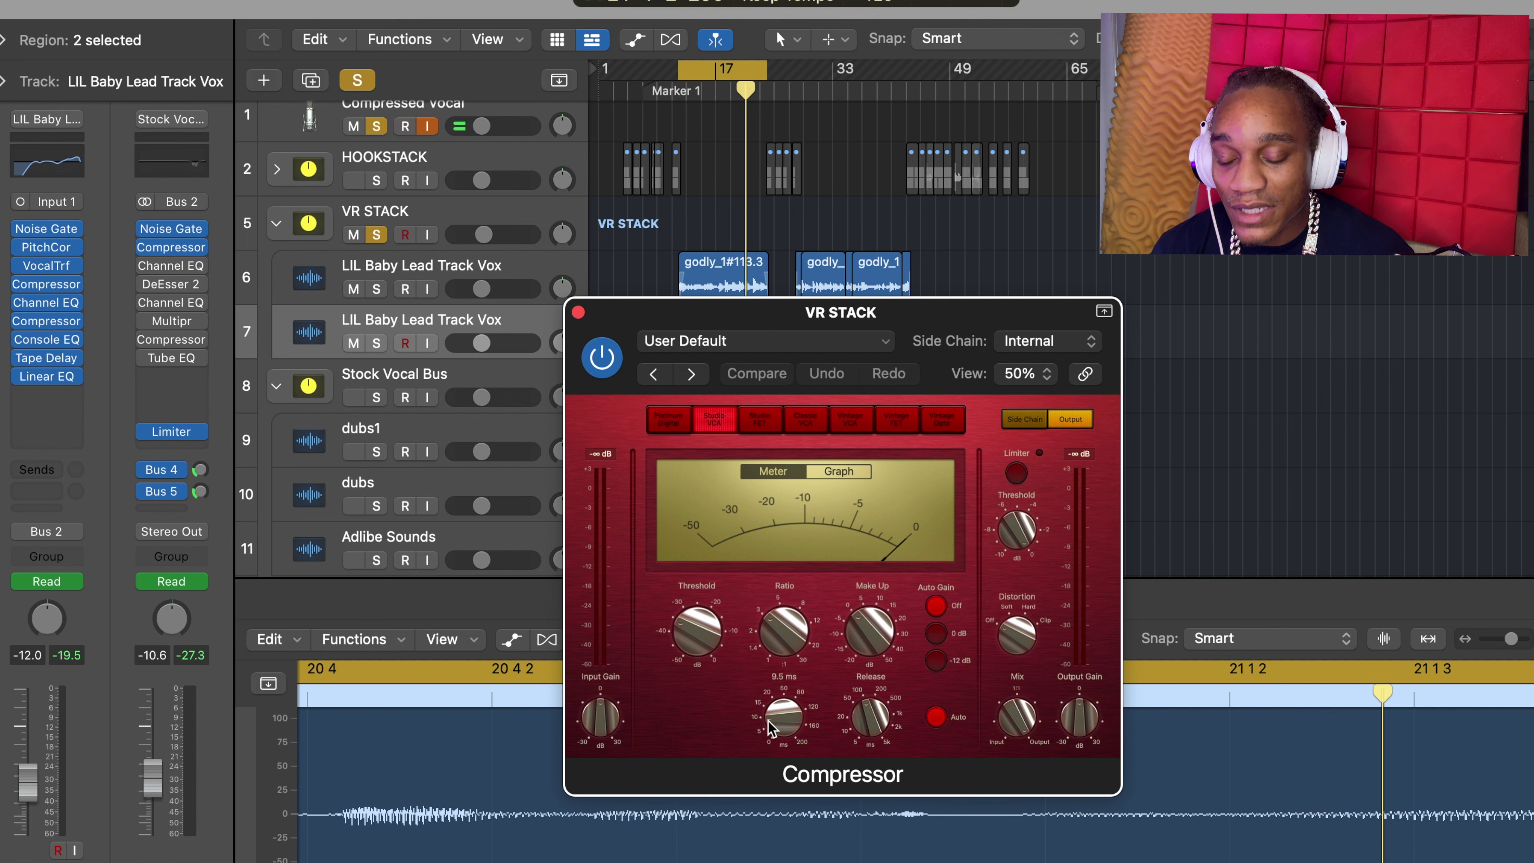
{"action": "mouse_move", "coordinate": [868, 720]}
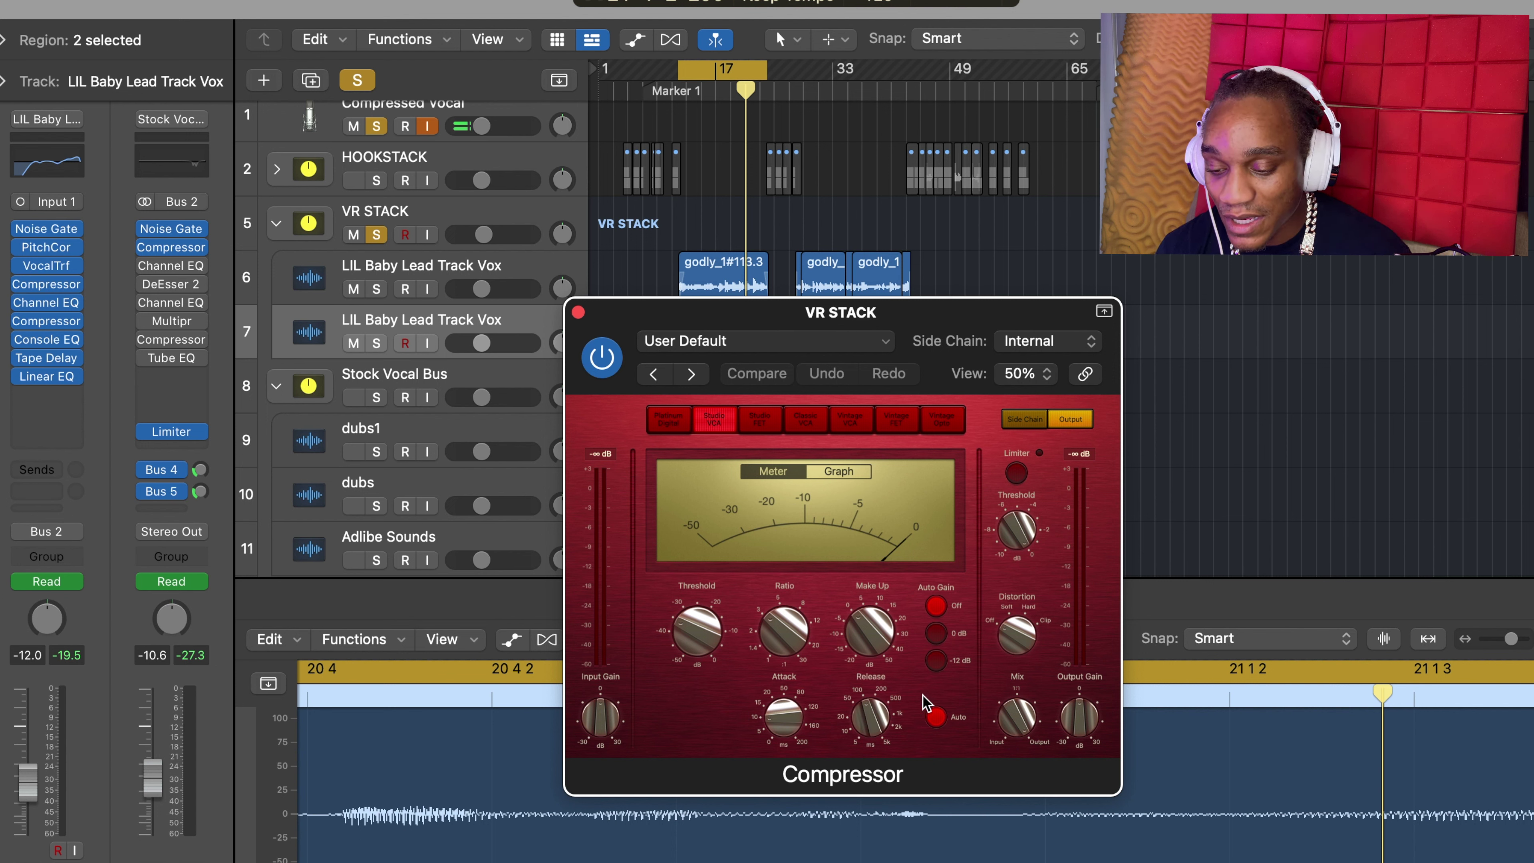
{"action": "key", "text": "space"}
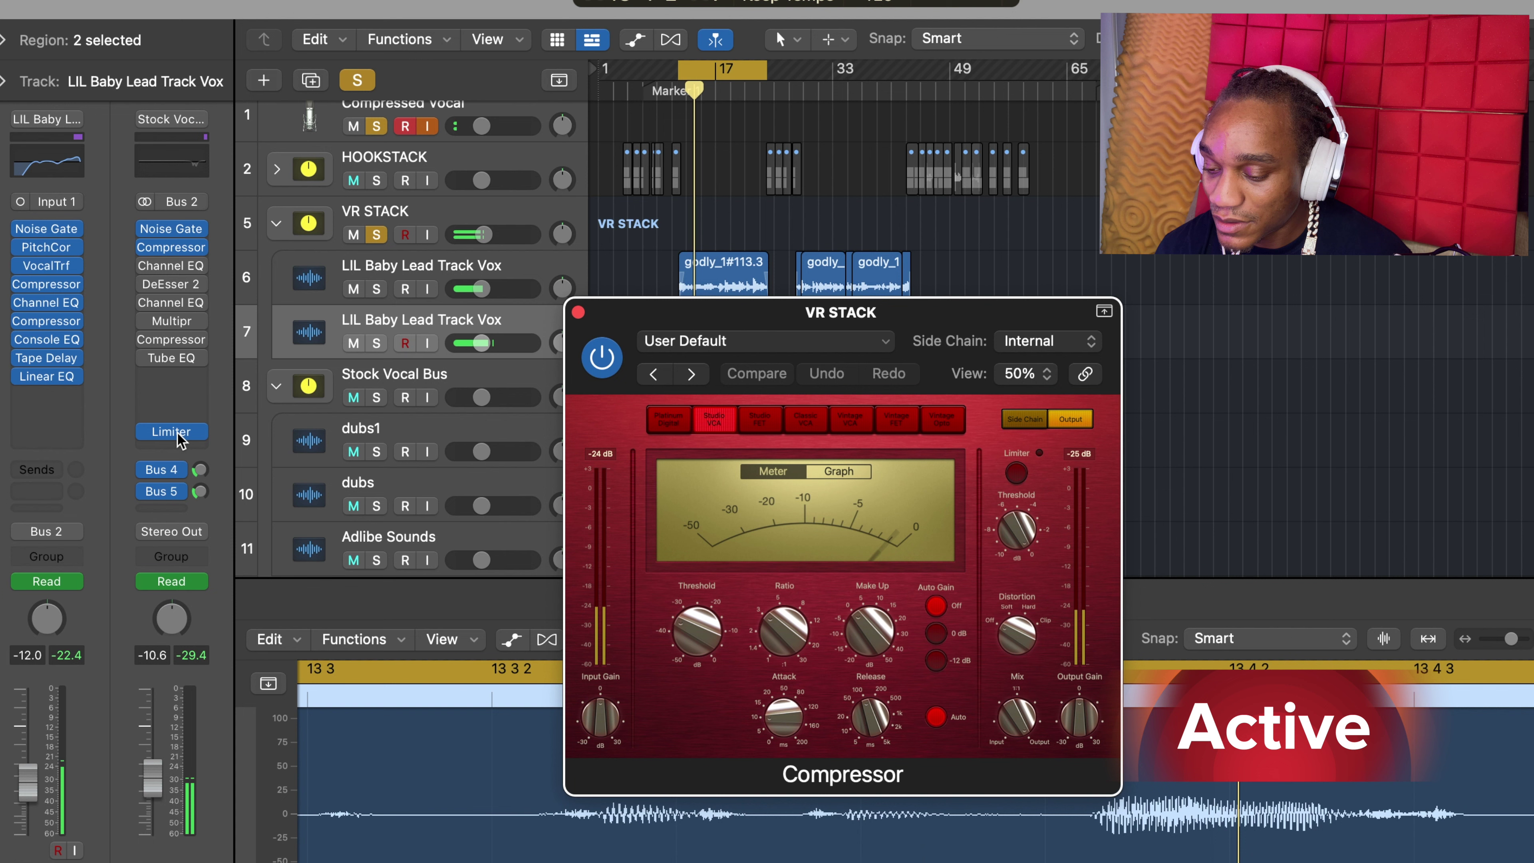
{"action": "left_click", "coordinate": [145, 470]}
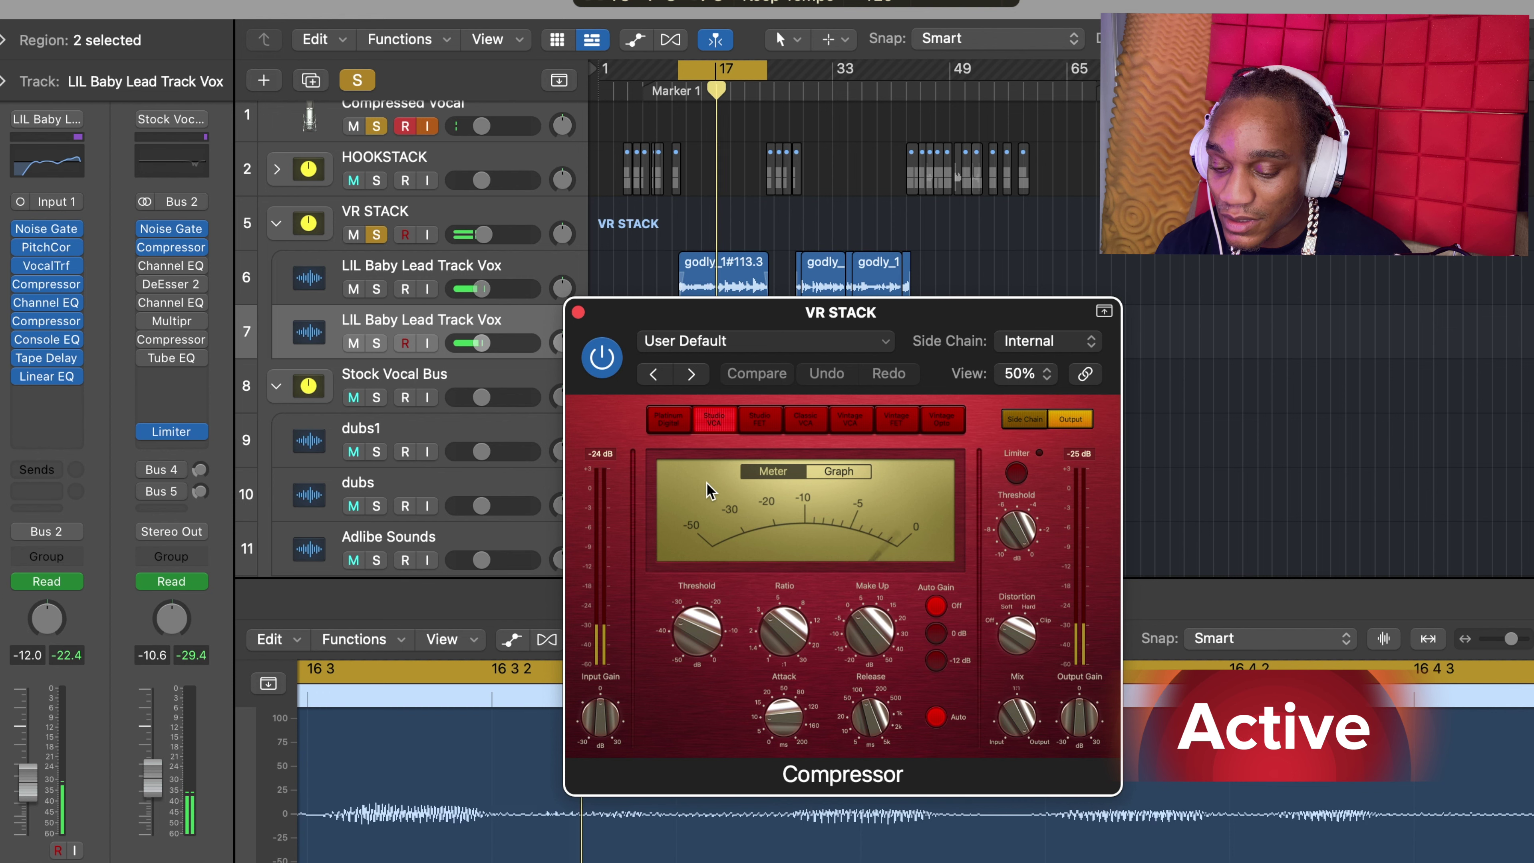
- A/B the VR STACK Compressor by bypassing and re-enabling it, then close its window
{"action": "left_click", "coordinate": [614, 363]}
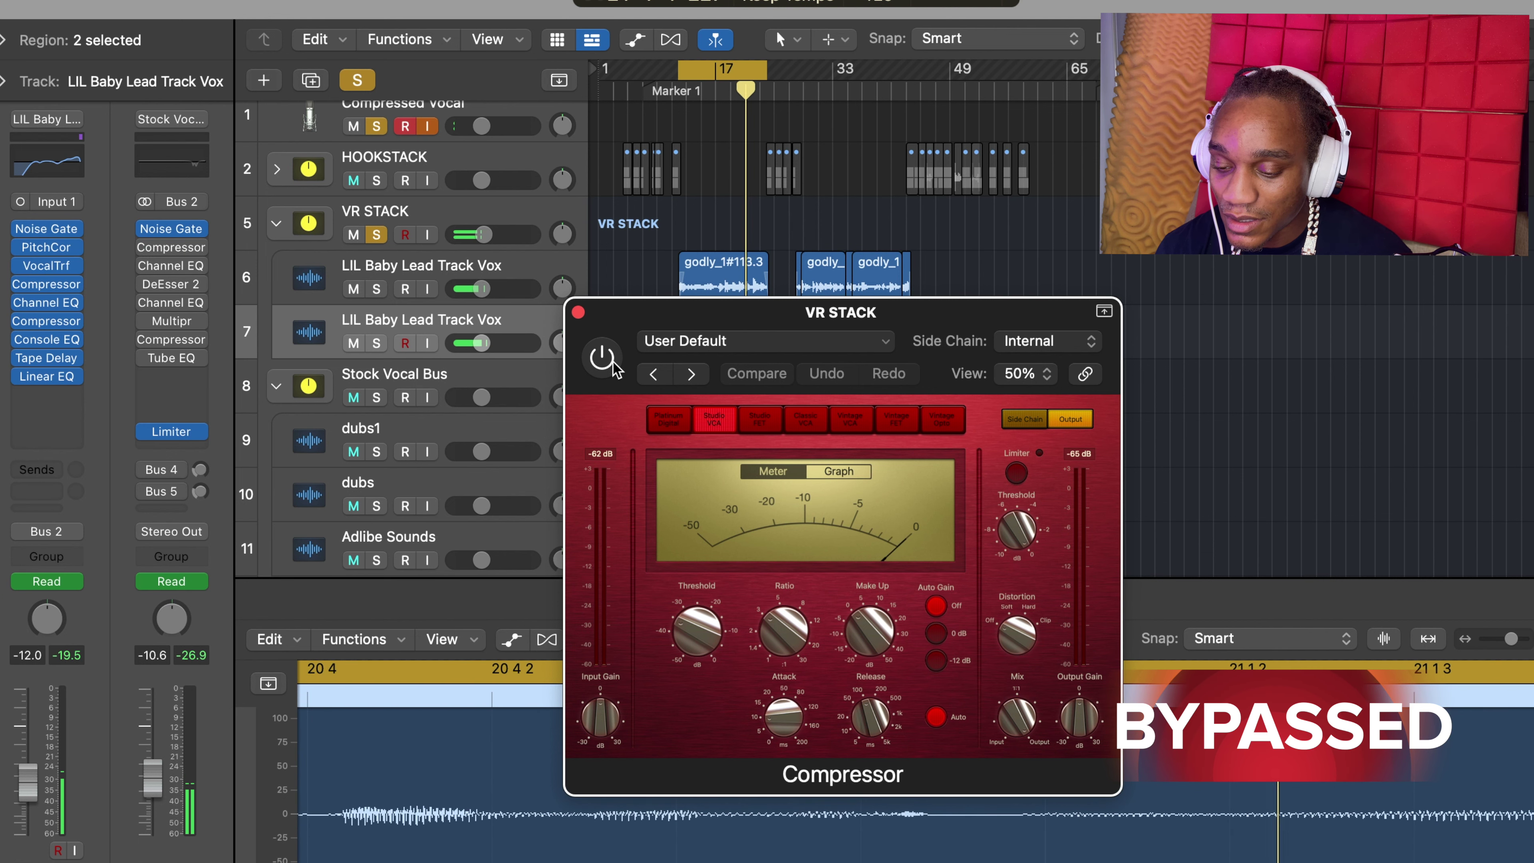
{"action": "left_click", "coordinate": [613, 363]}
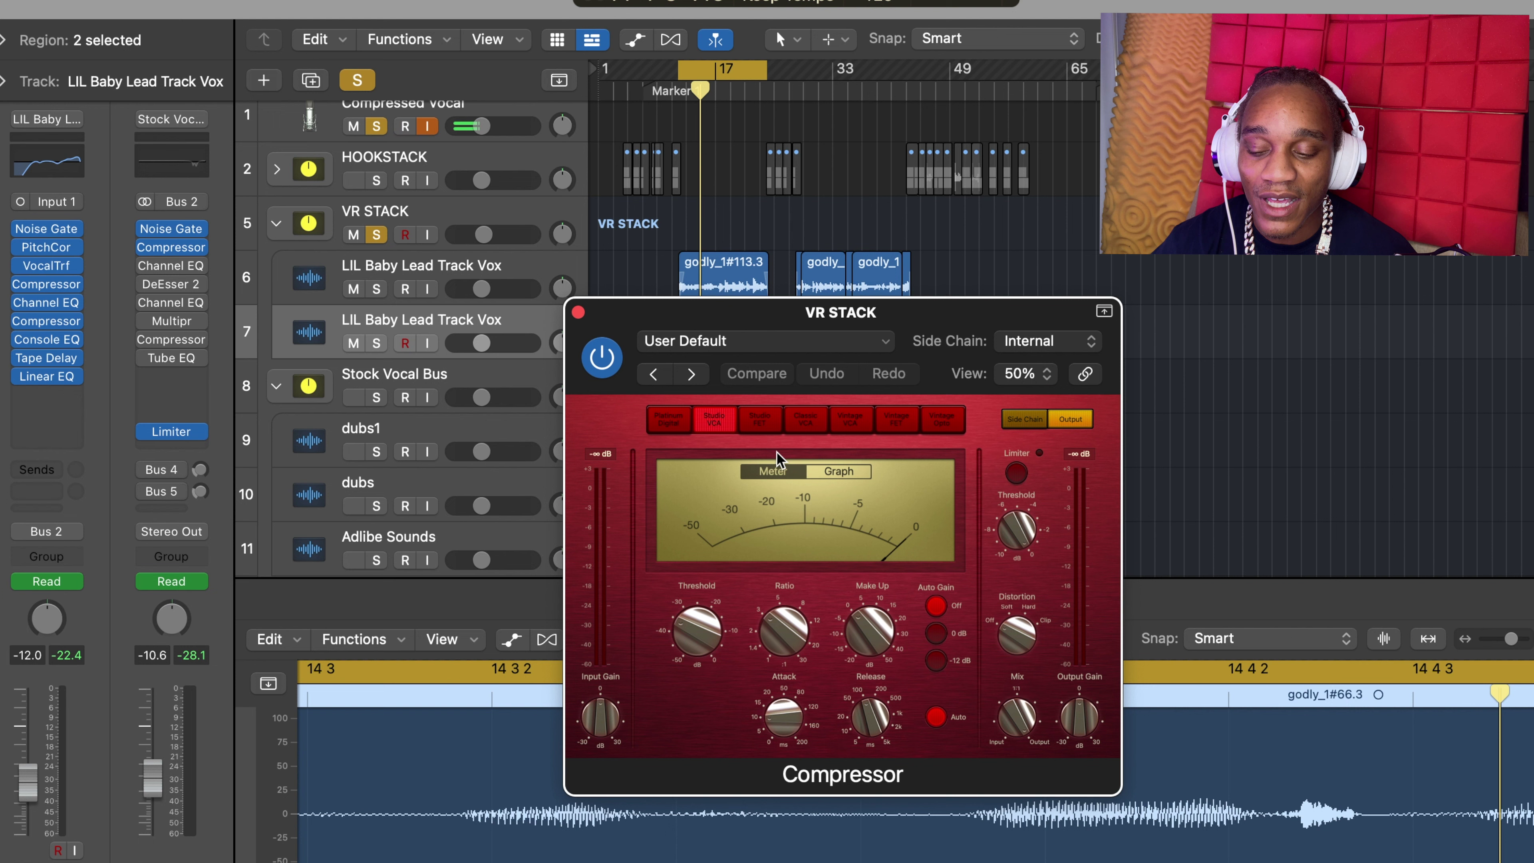
{"action": "left_click", "coordinate": [577, 315]}
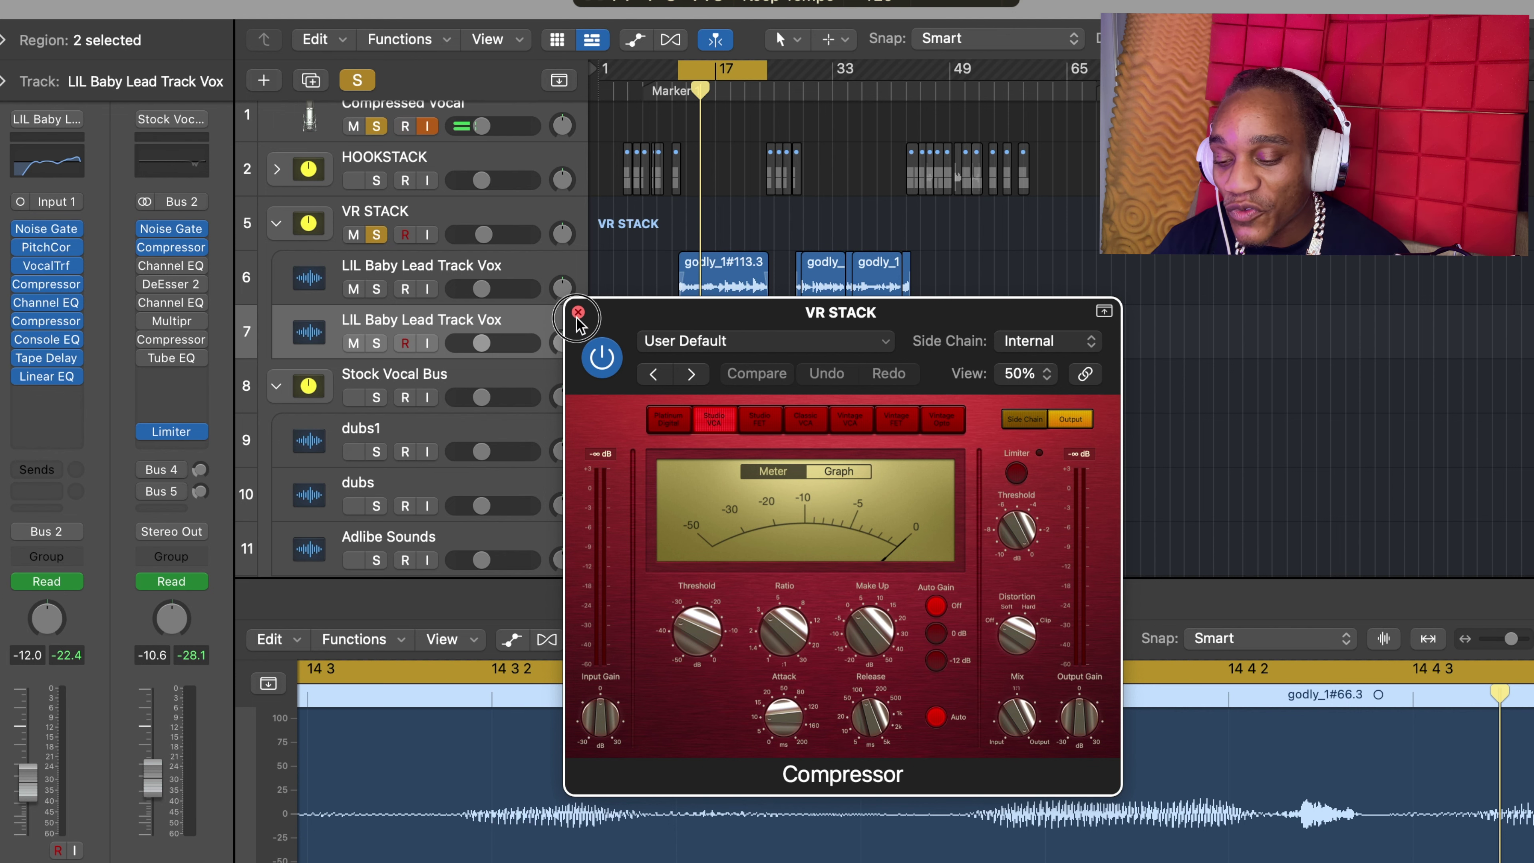
- Open VR STACK's Channel EQ, with cuts of -9.1 dB at 5800 Hz and -12.8 dB at 7950 Hz
{"action": "mouse_move", "coordinate": [174, 268]}
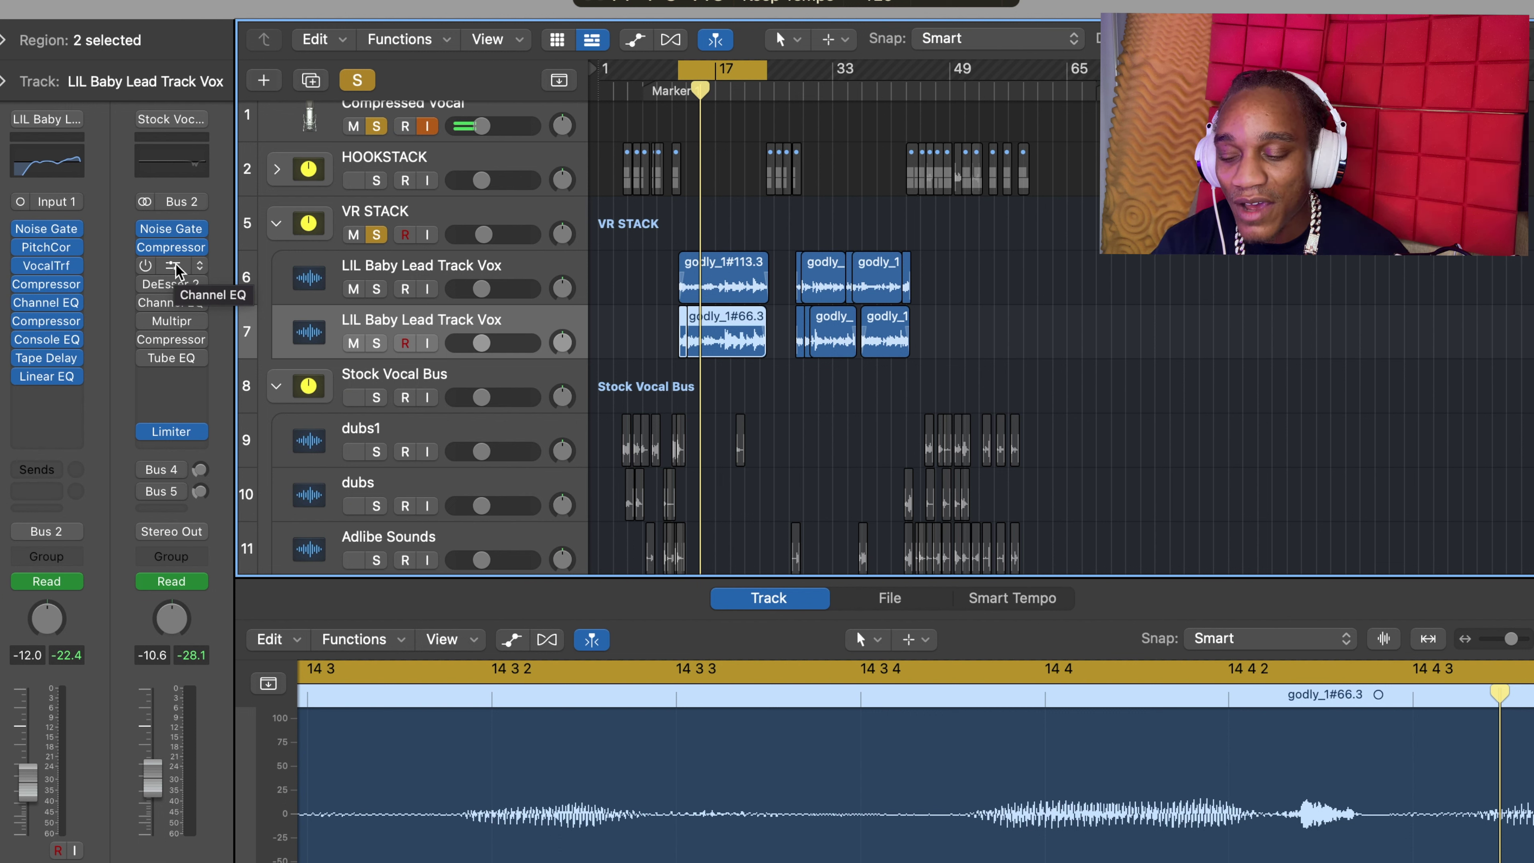
{"action": "left_click", "coordinate": [175, 268]}
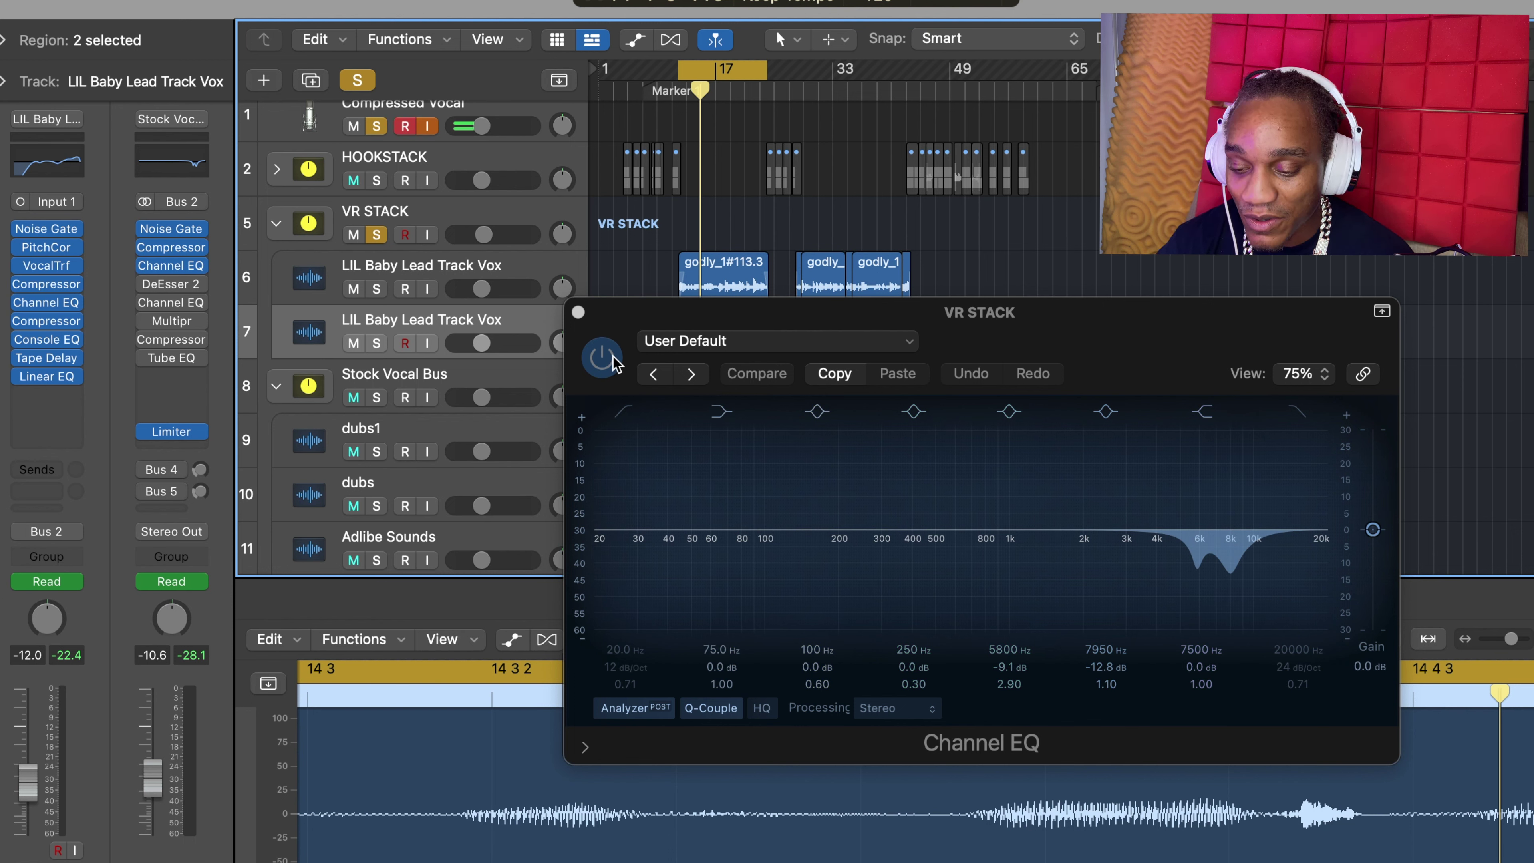
{"action": "key", "text": "space"}
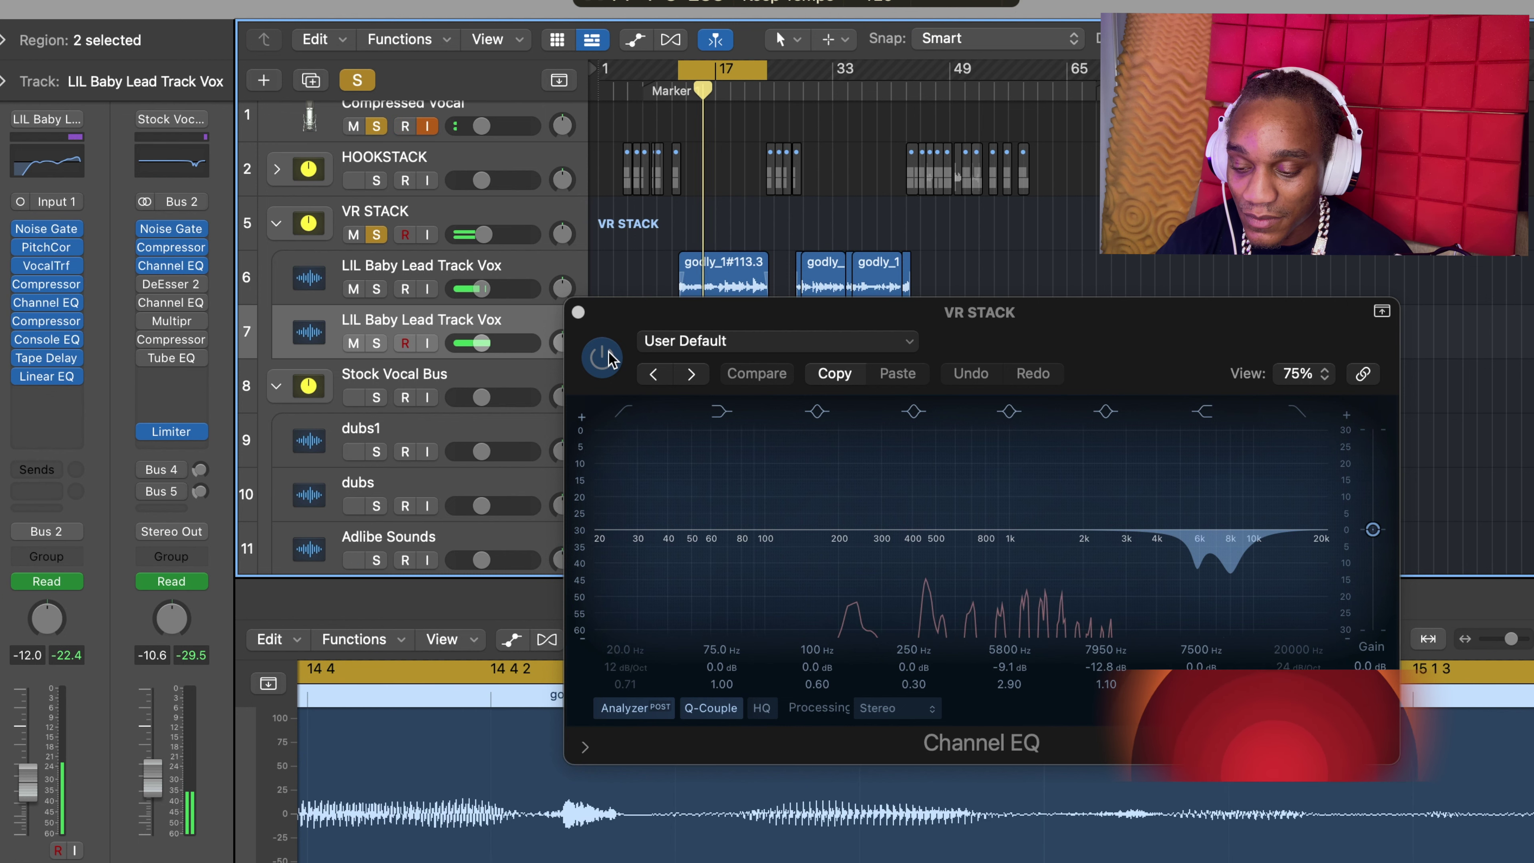
{"action": "left_click", "coordinate": [604, 355]}
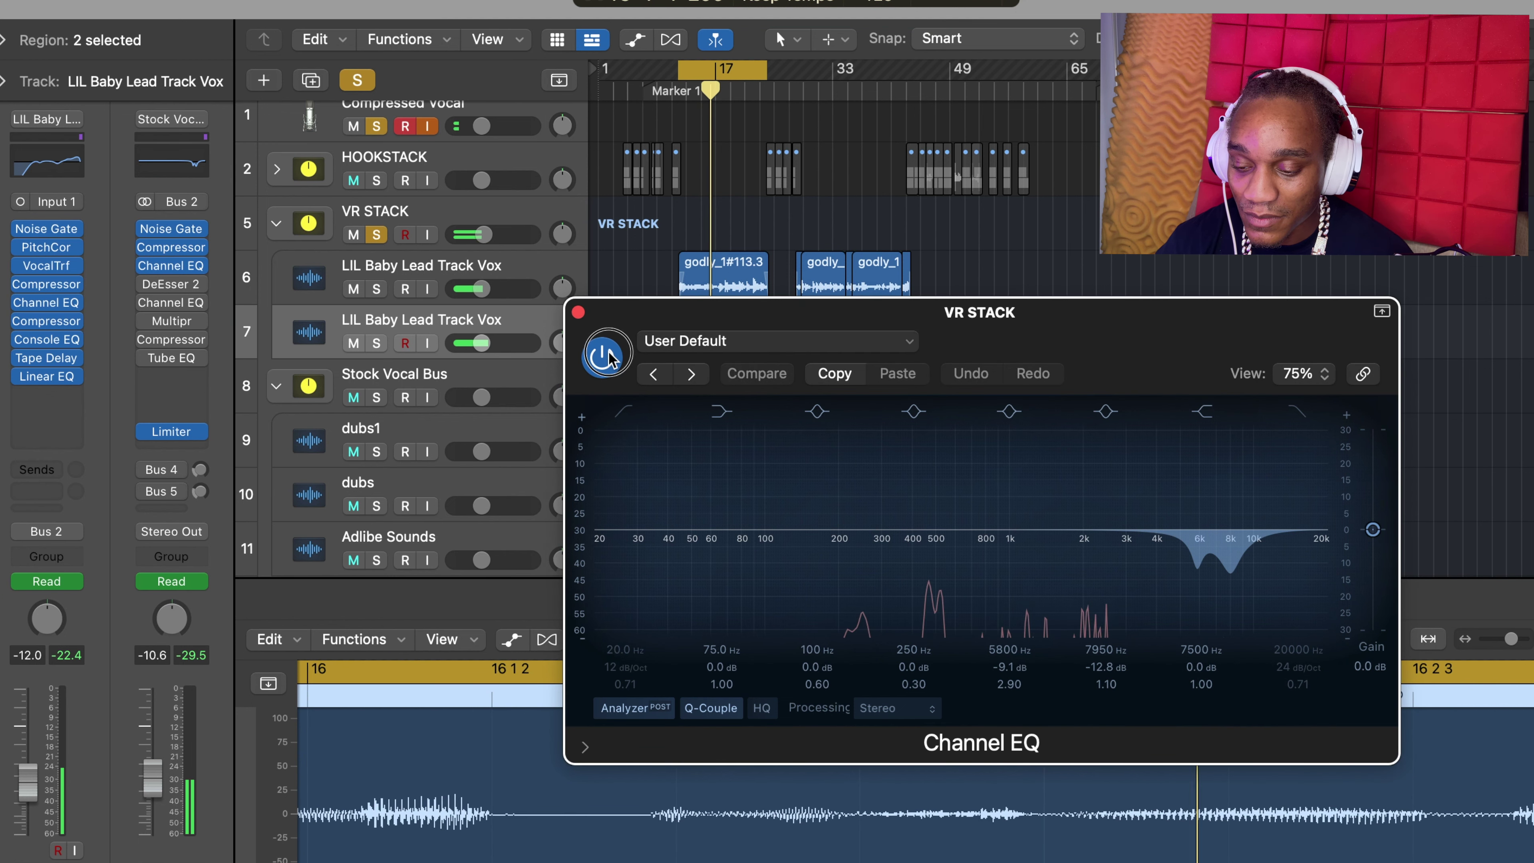
{"action": "left_click", "coordinate": [605, 355]}
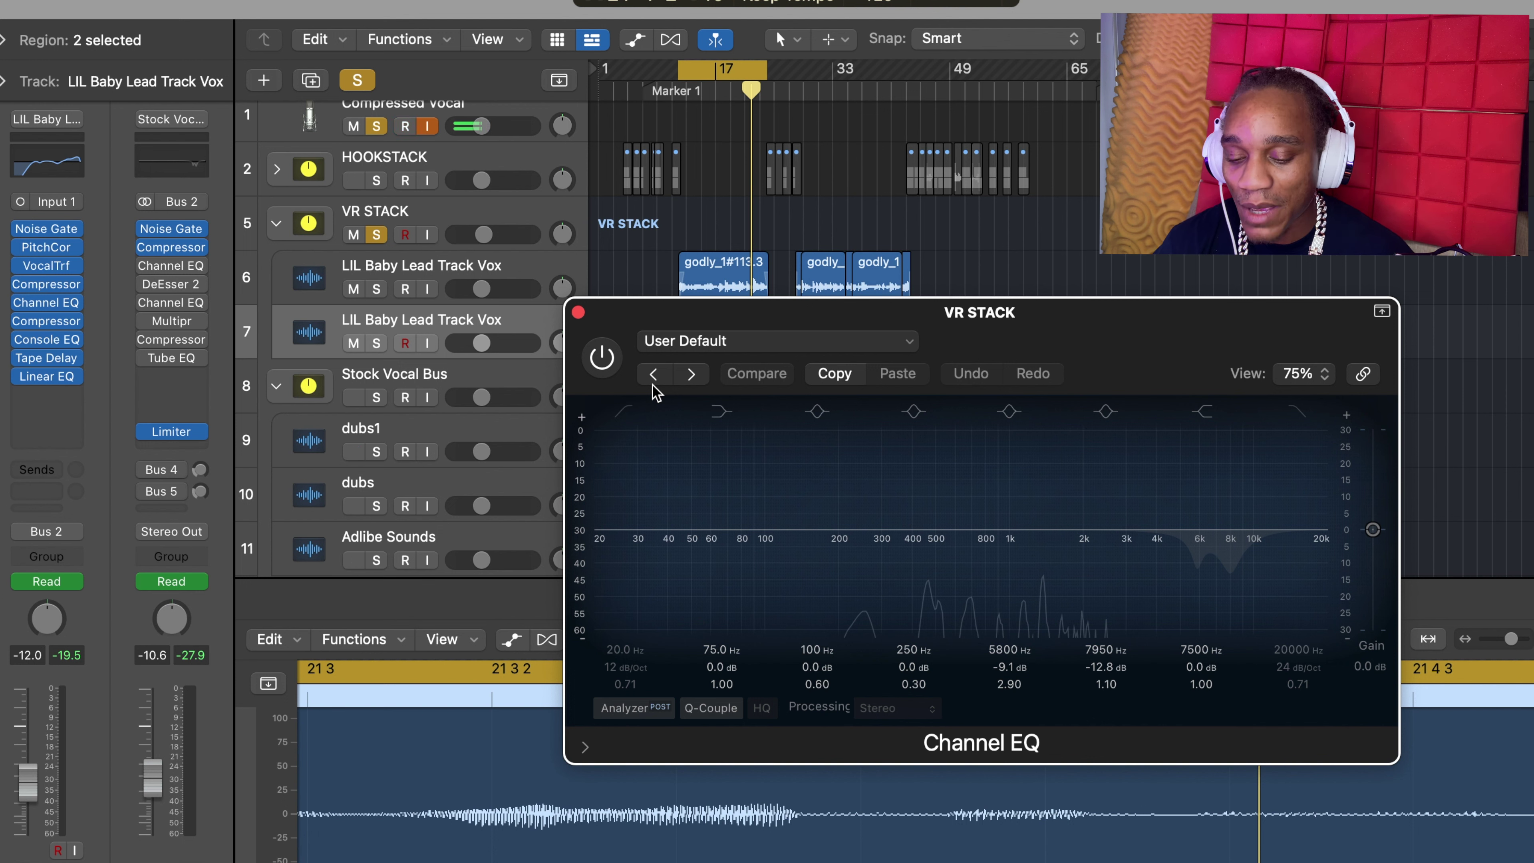
{"action": "left_click", "coordinate": [592, 345]}
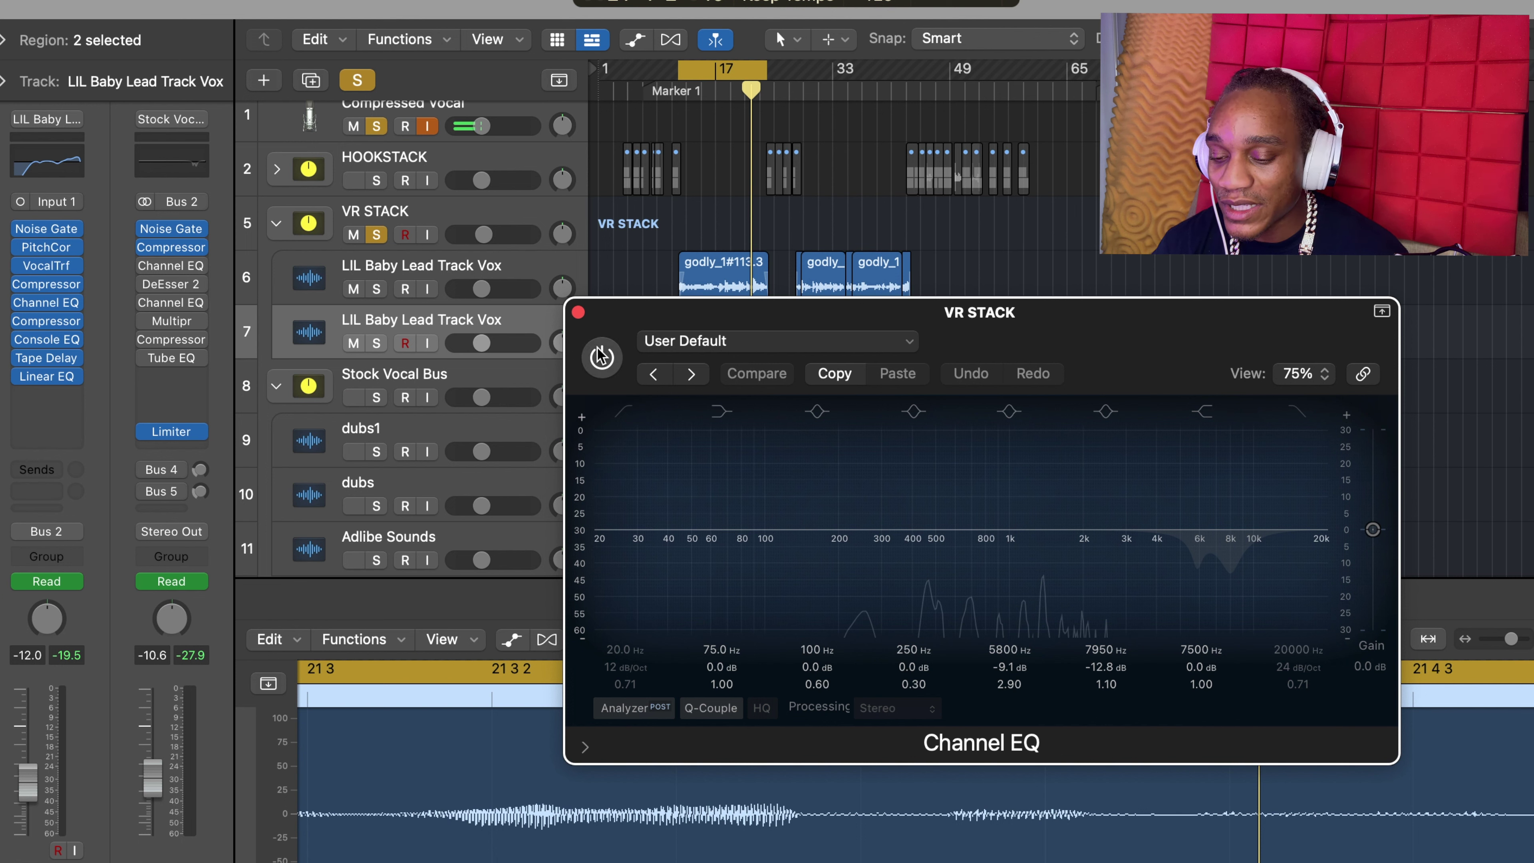
{"action": "left_click", "coordinate": [150, 289]}
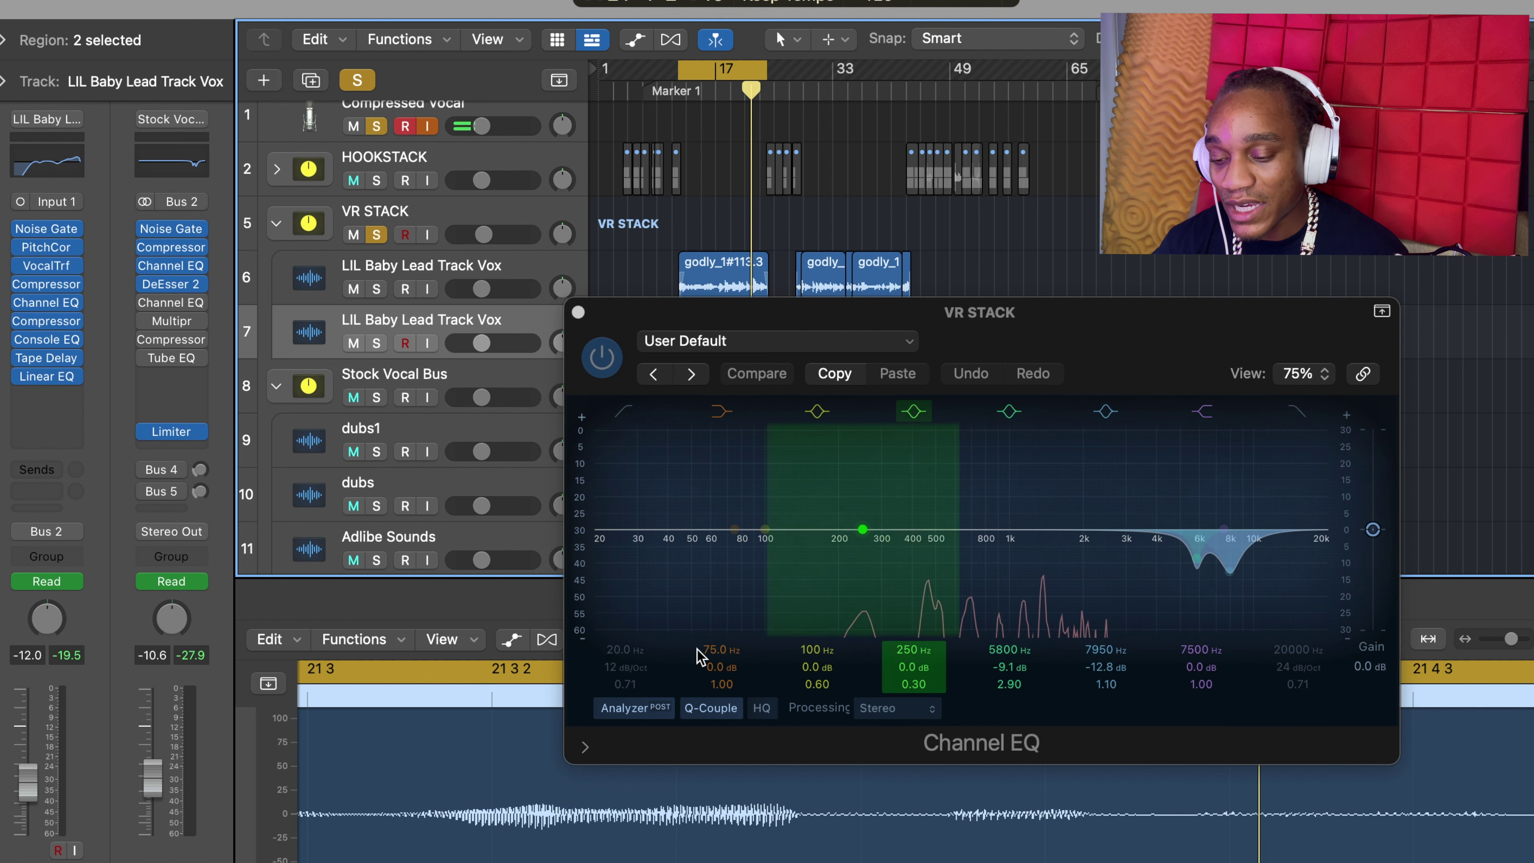
{"action": "left_click", "coordinate": [174, 289]}
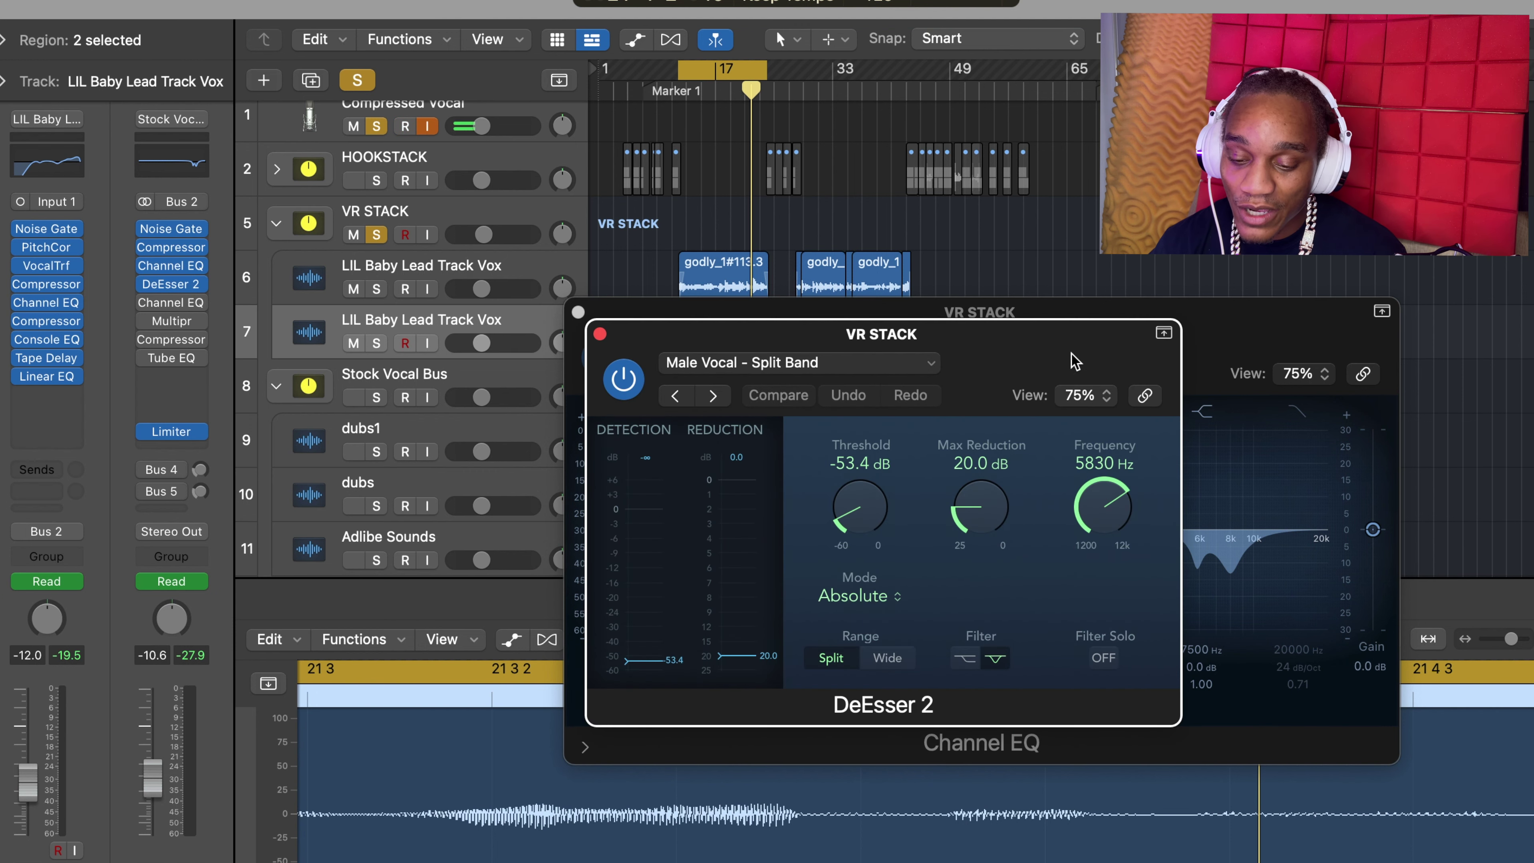
- Move the DeEsser 2 window aside, restart playback, and A/B its Male Vocal - Split Band 5830 Hz setting
{"action": "left_click_drag", "start_coordinate": [1075, 361], "coordinate": [936, 356]}
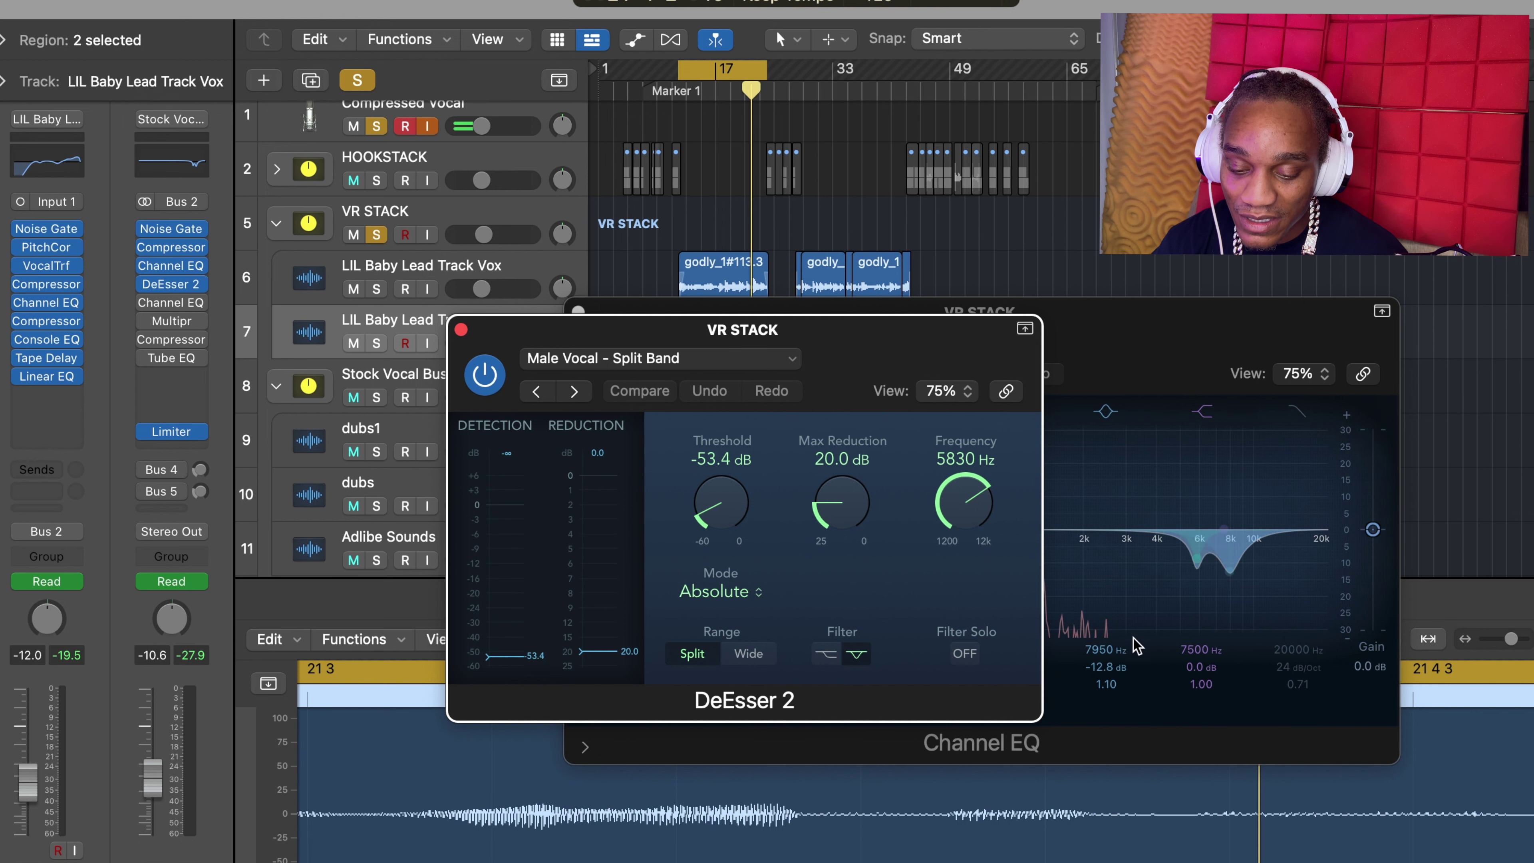
{"action": "left_click_drag", "start_coordinate": [969, 363], "coordinate": [859, 380]}
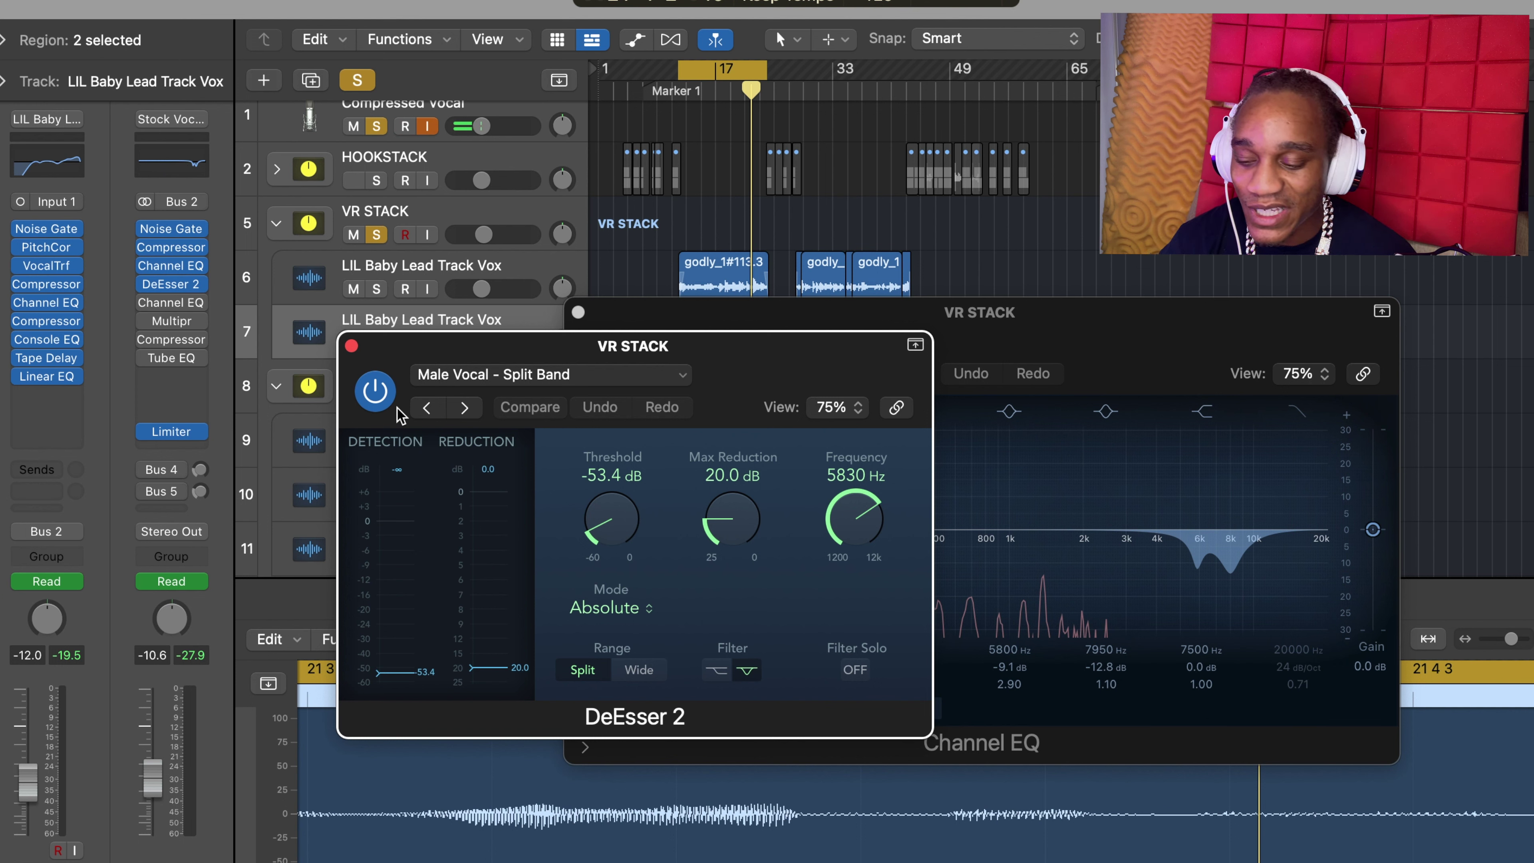
{"action": "key", "text": "space"}
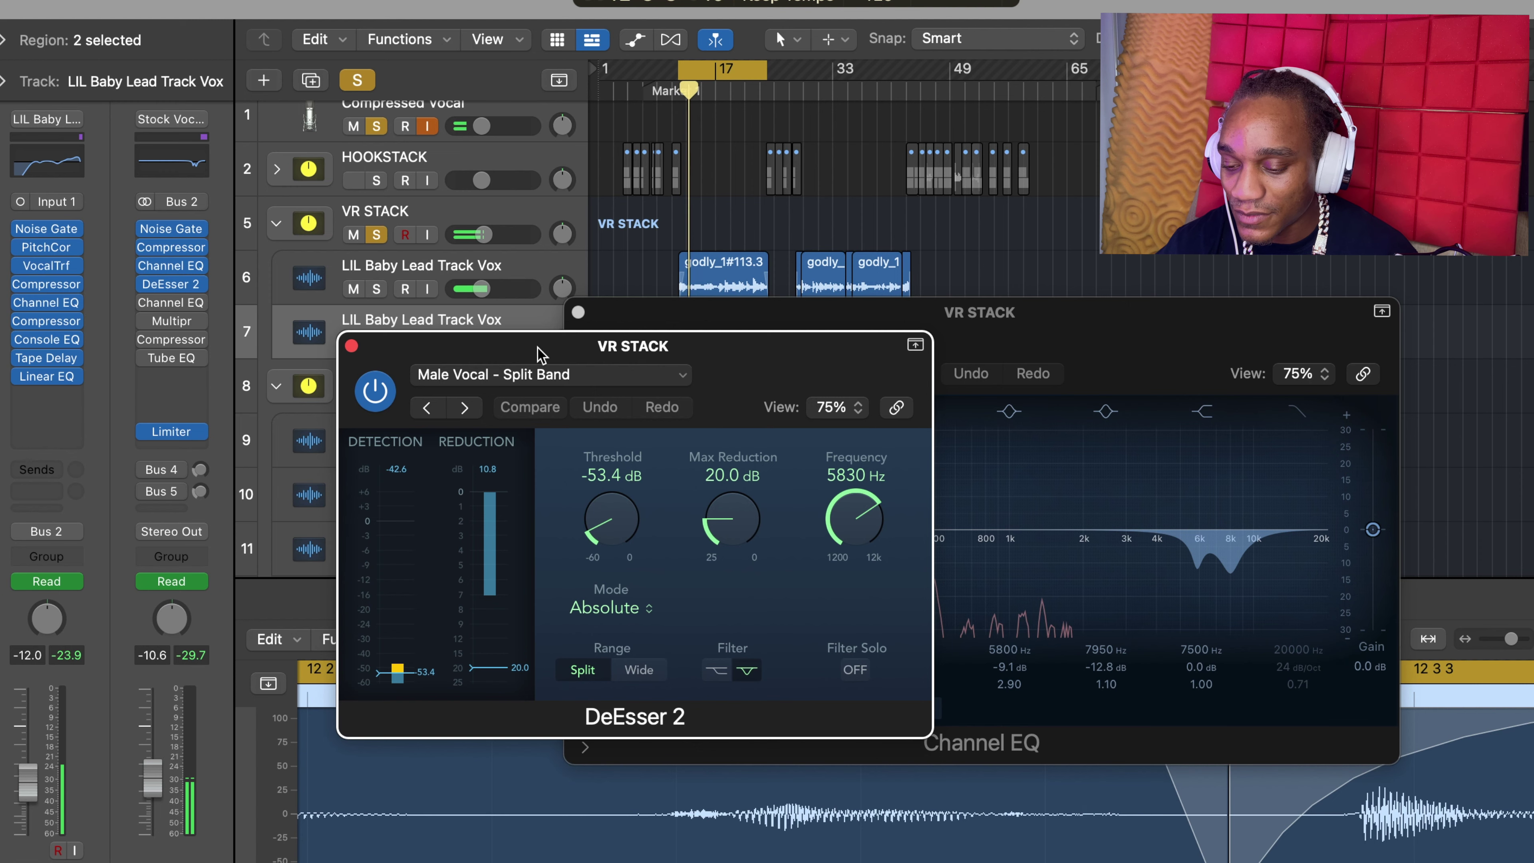
{"action": "left_click_drag", "start_coordinate": [538, 353], "coordinate": [488, 406]}
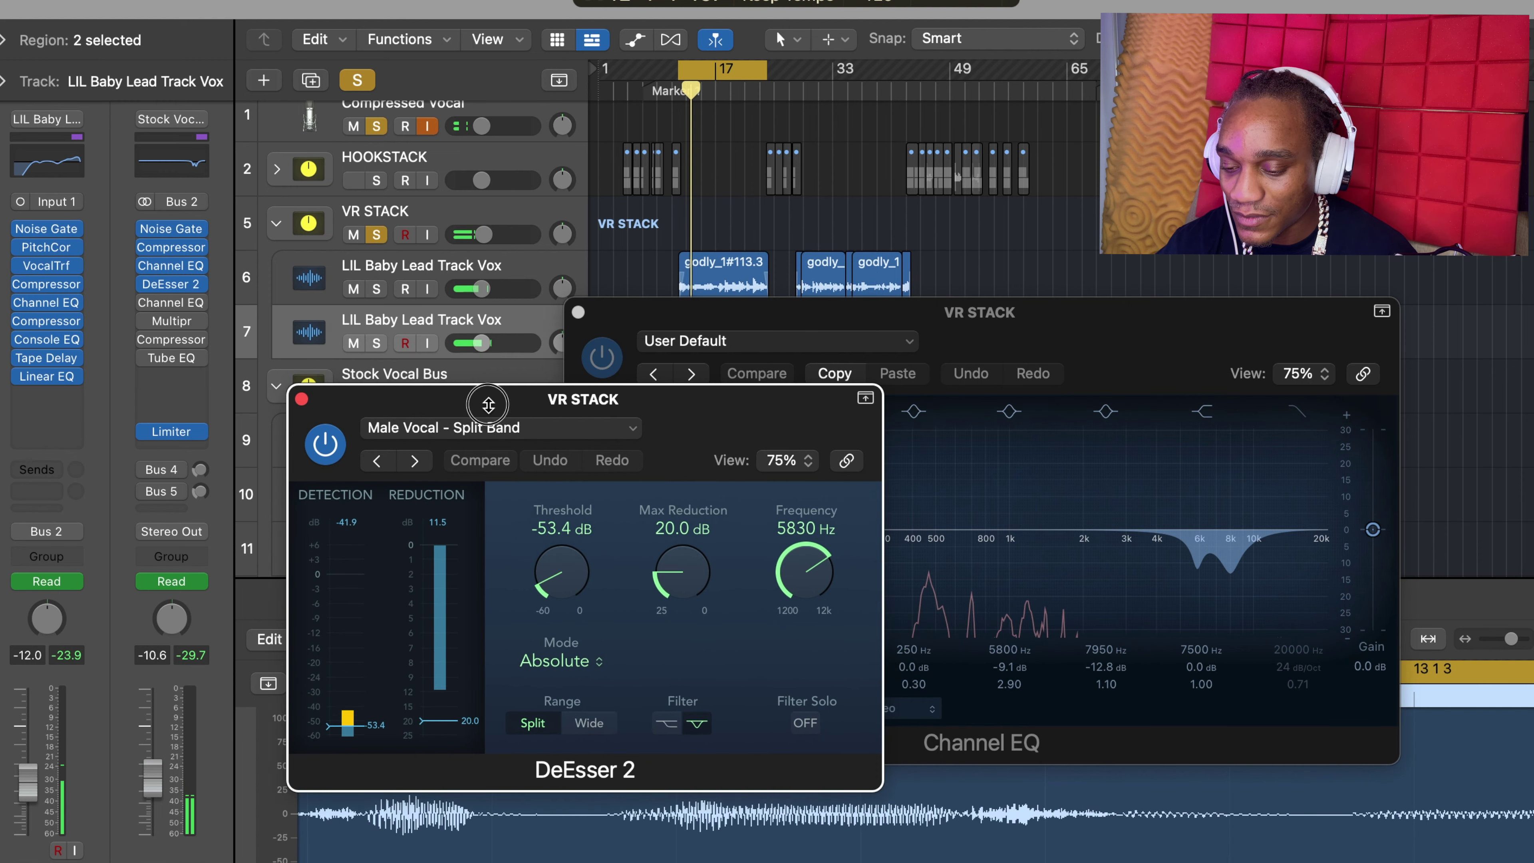
{"action": "left_click", "coordinate": [326, 444]}
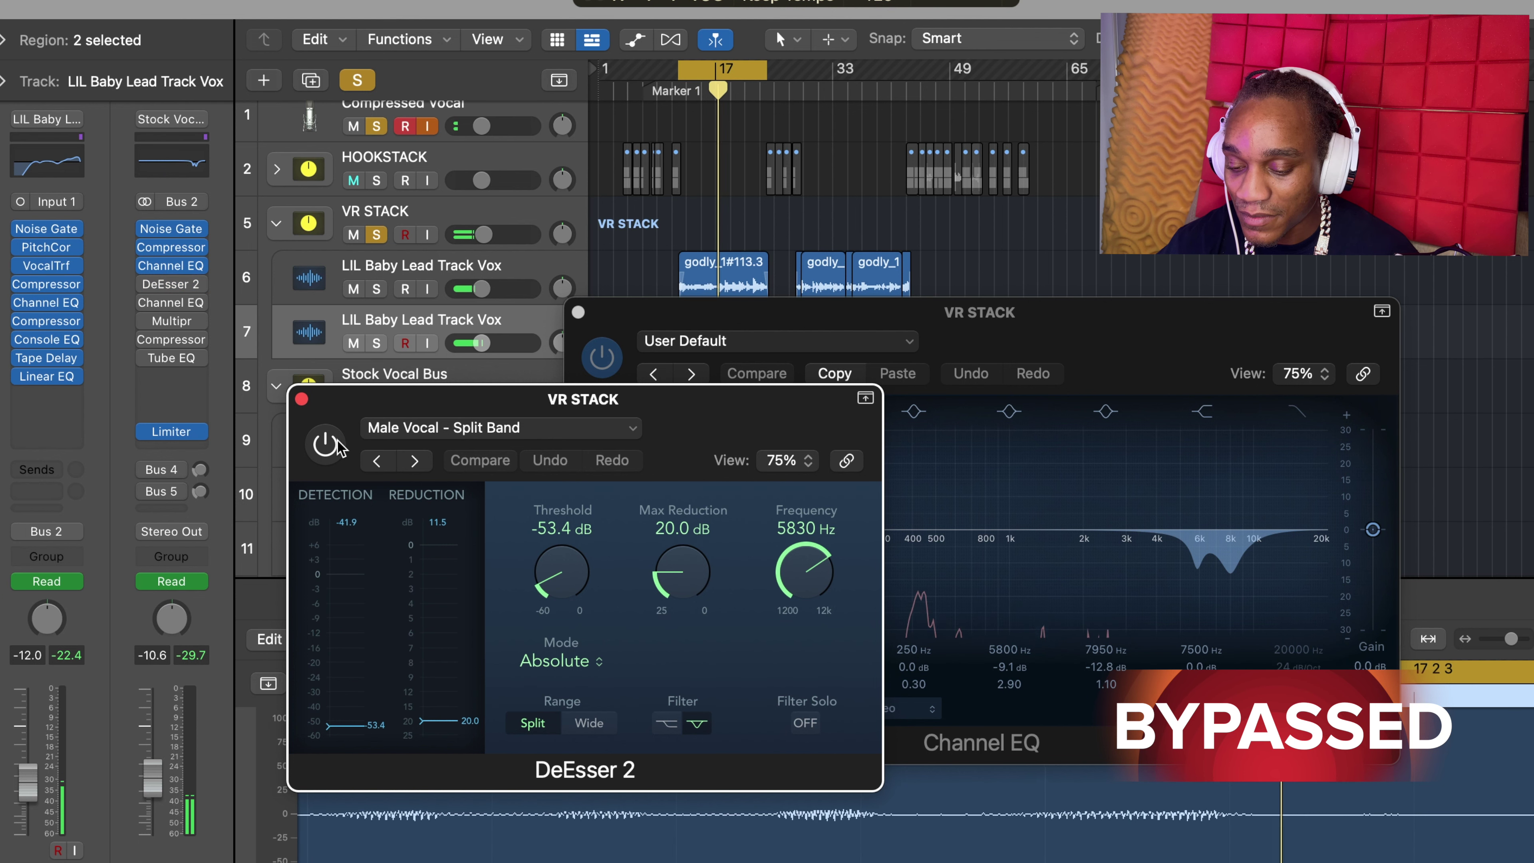
{"action": "left_click", "coordinate": [326, 444]}
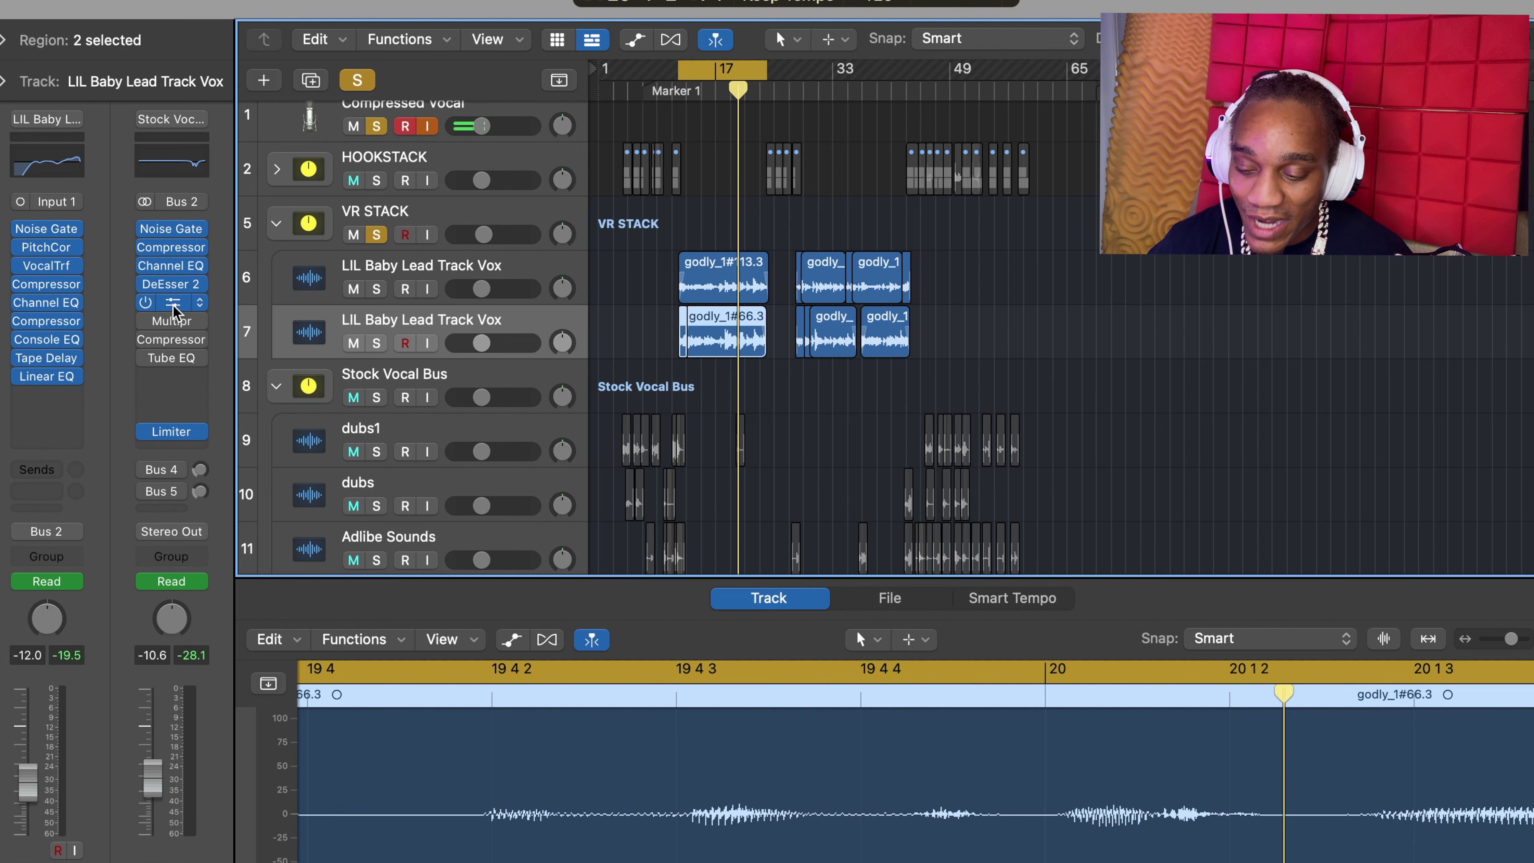
- Open VR STACK's second Channel EQ, with its 151 Hz high-pass and mid cuts, and move it aside
{"action": "left_click", "coordinate": [170, 308]}
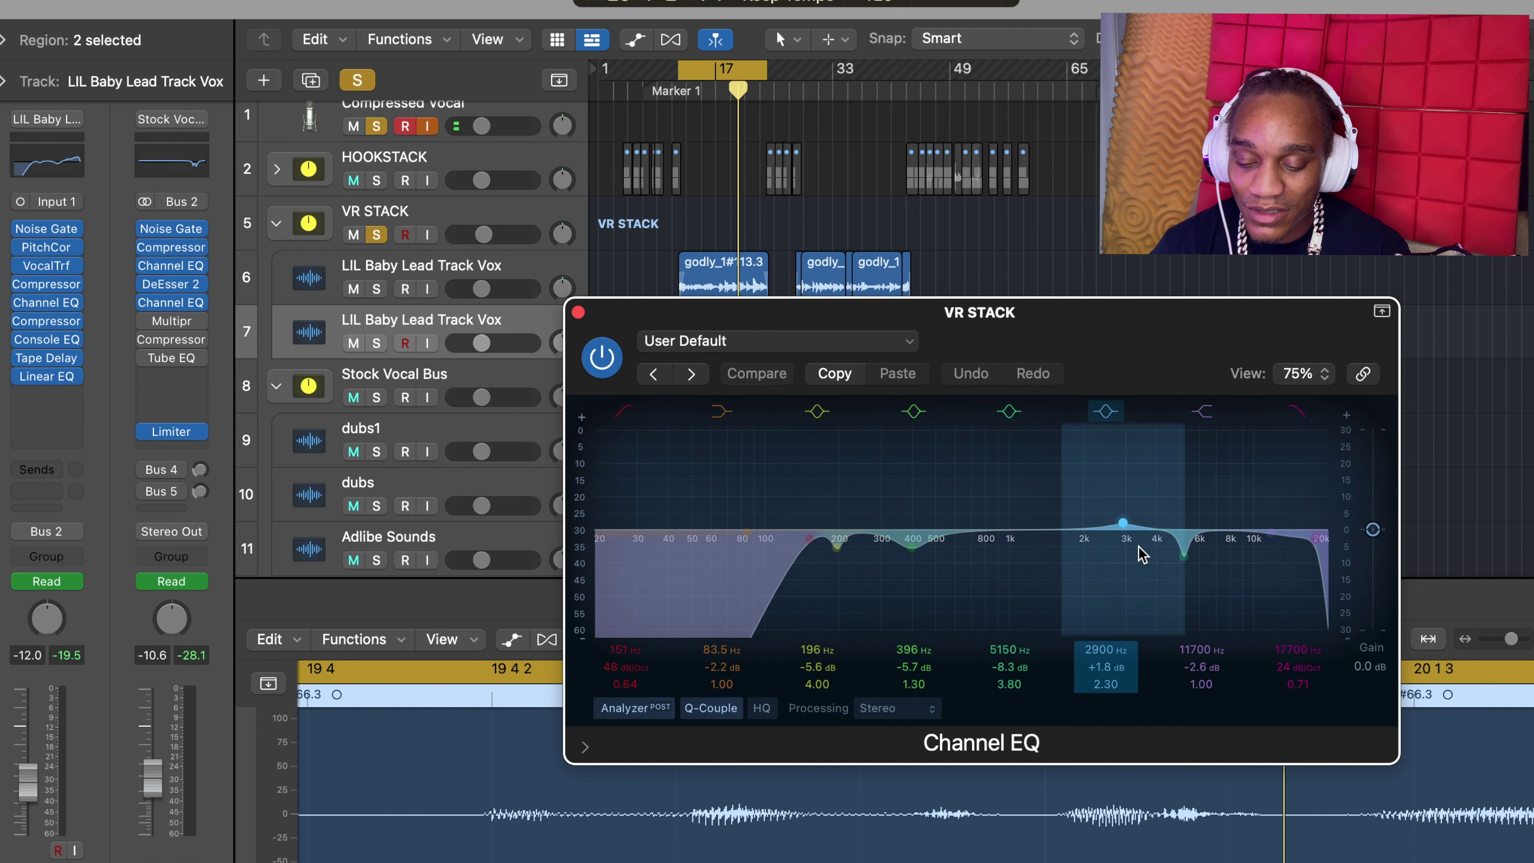
{"action": "left_click_drag", "start_coordinate": [1157, 328], "coordinate": [609, 197]}
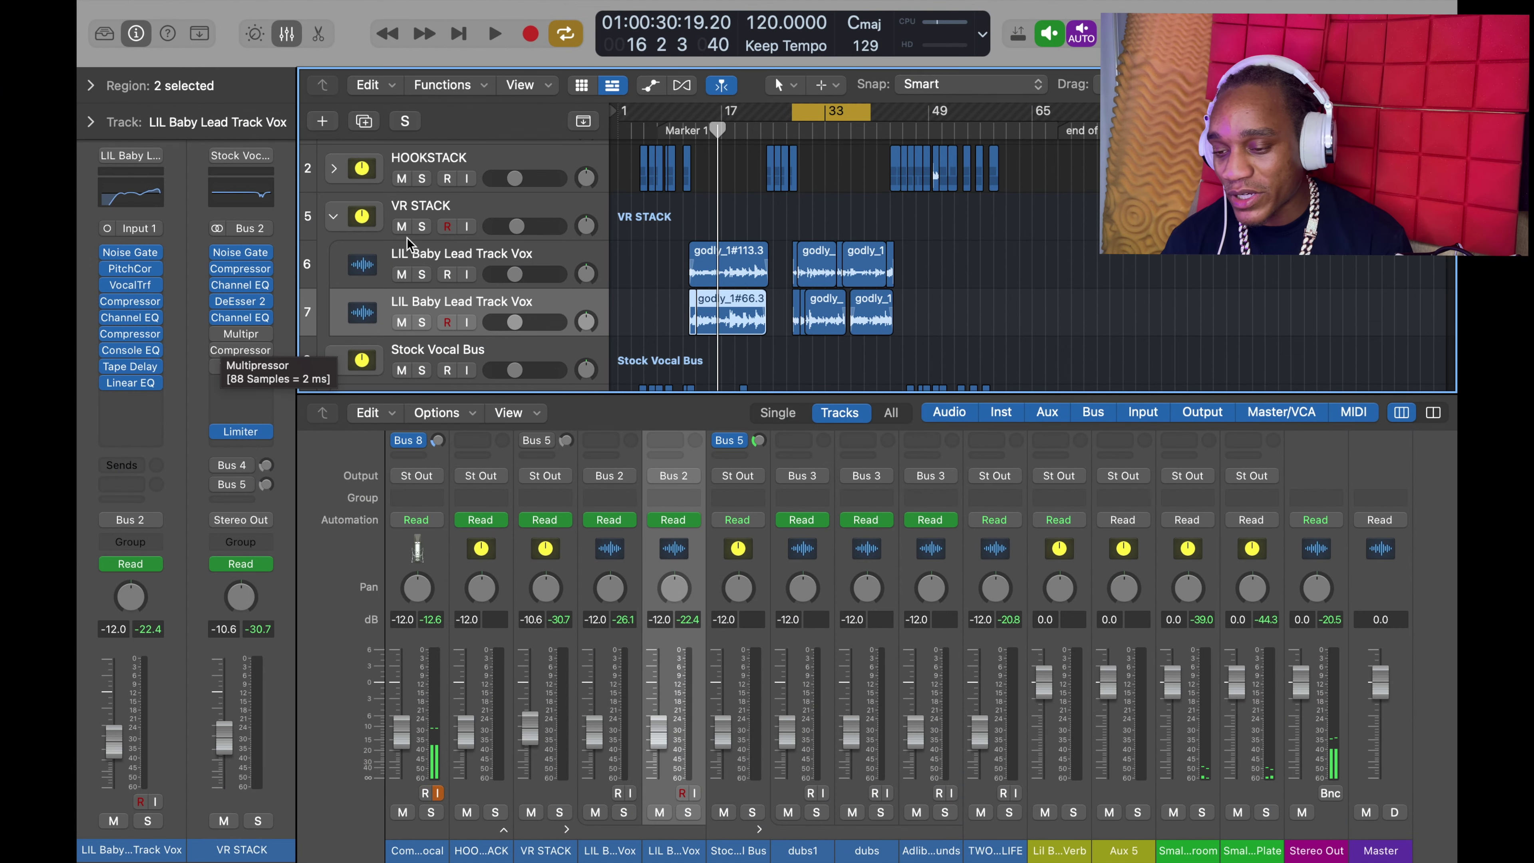
- Solo the Compressed Vocal track and the VR STACK bus
{"action": "scroll", "coordinate": [423, 224], "scroll_direction": "up", "scroll_amount": 2}
{"action": "scroll", "coordinate": [414, 221], "scroll_direction": "down", "scroll_amount": 1}
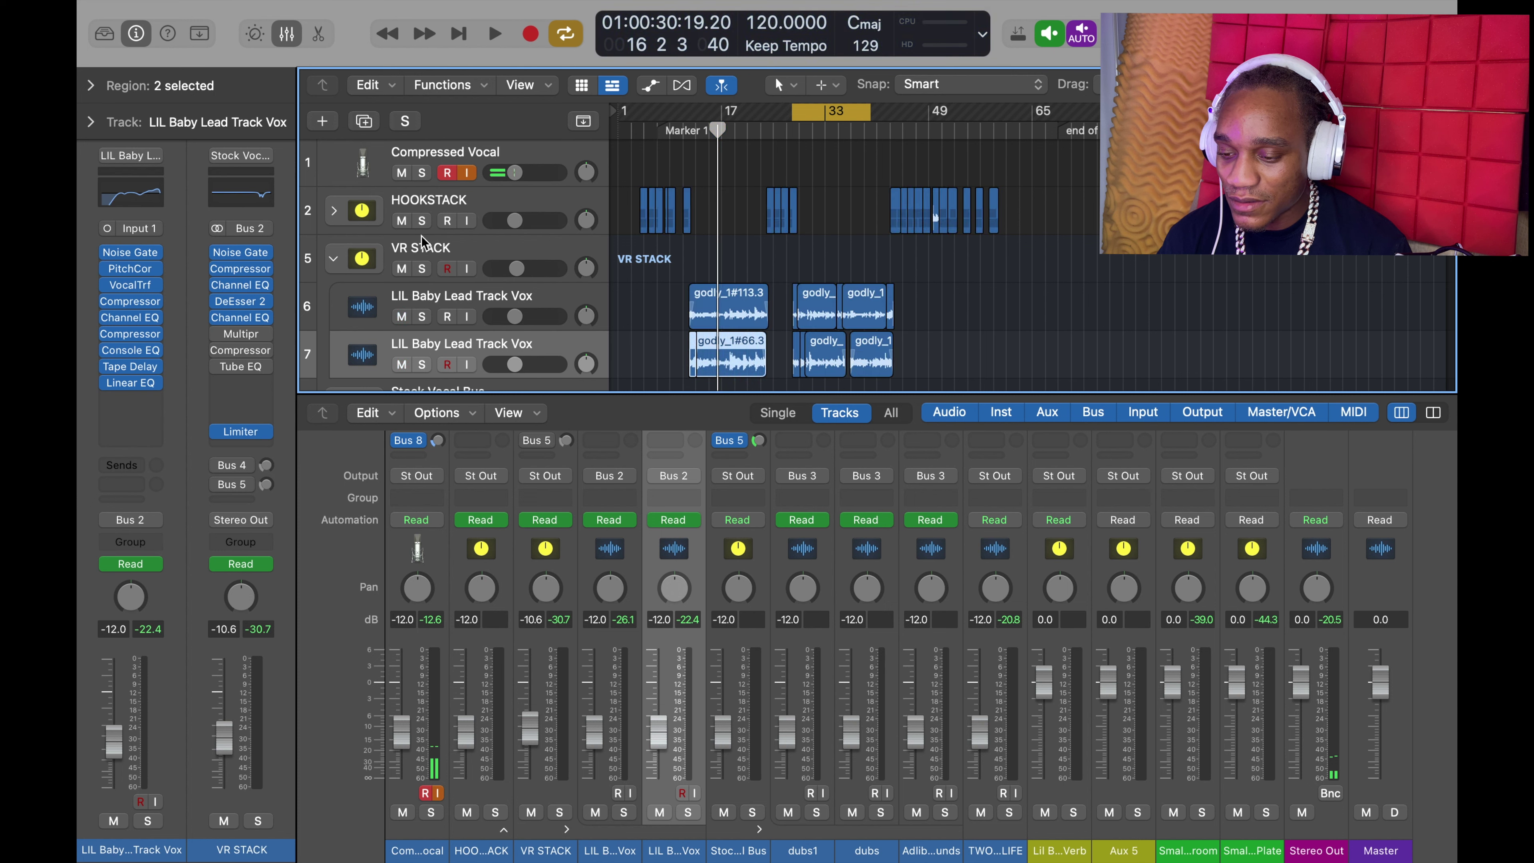
{"action": "left_click", "coordinate": [421, 172]}
{"action": "scroll", "coordinate": [477, 290], "scroll_direction": "down", "scroll_amount": 2}
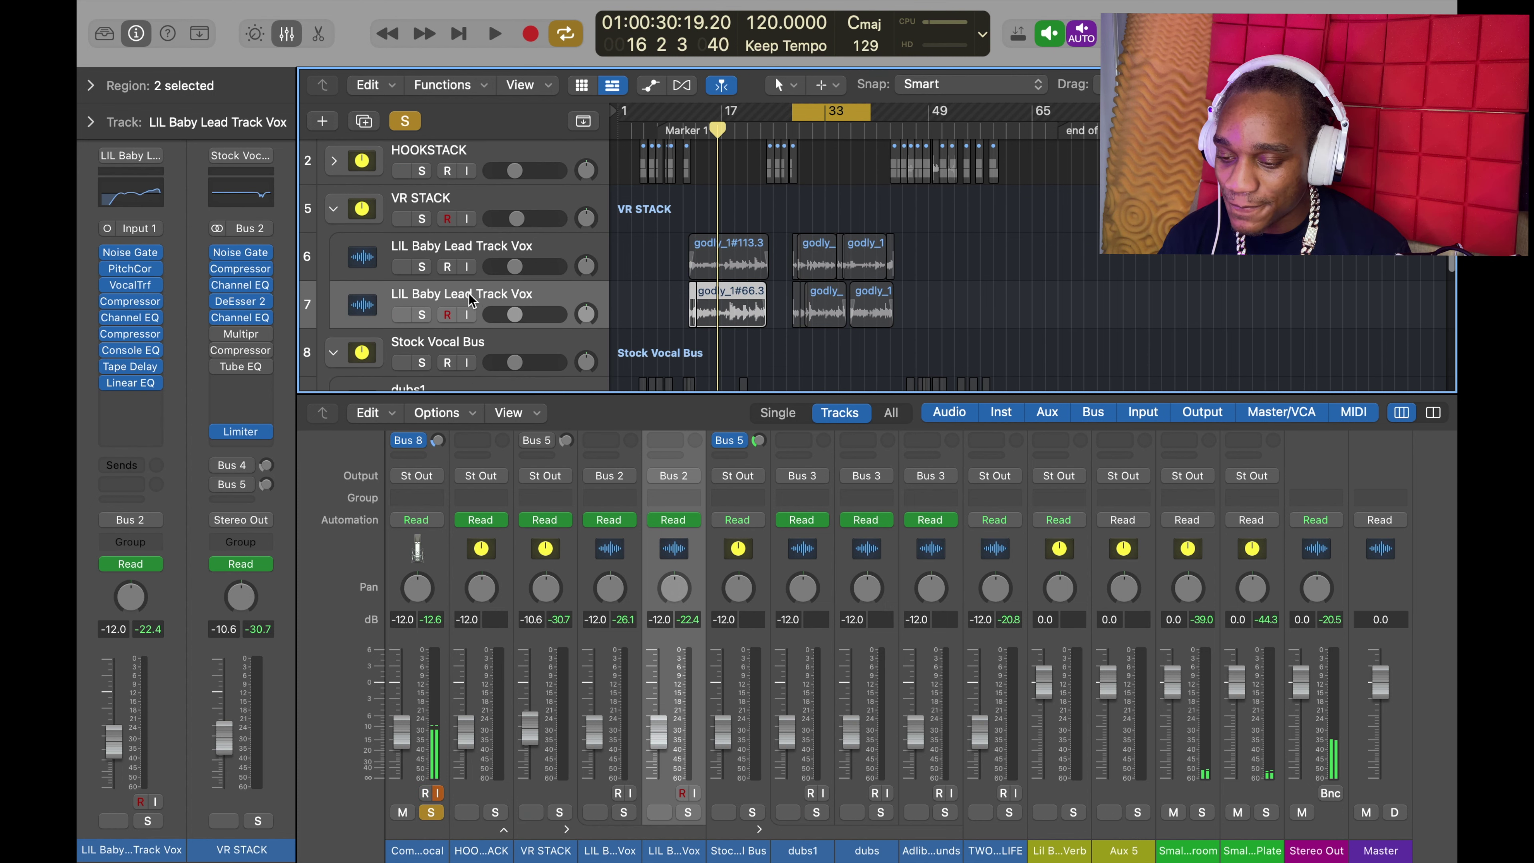
{"action": "left_click", "coordinate": [421, 218]}
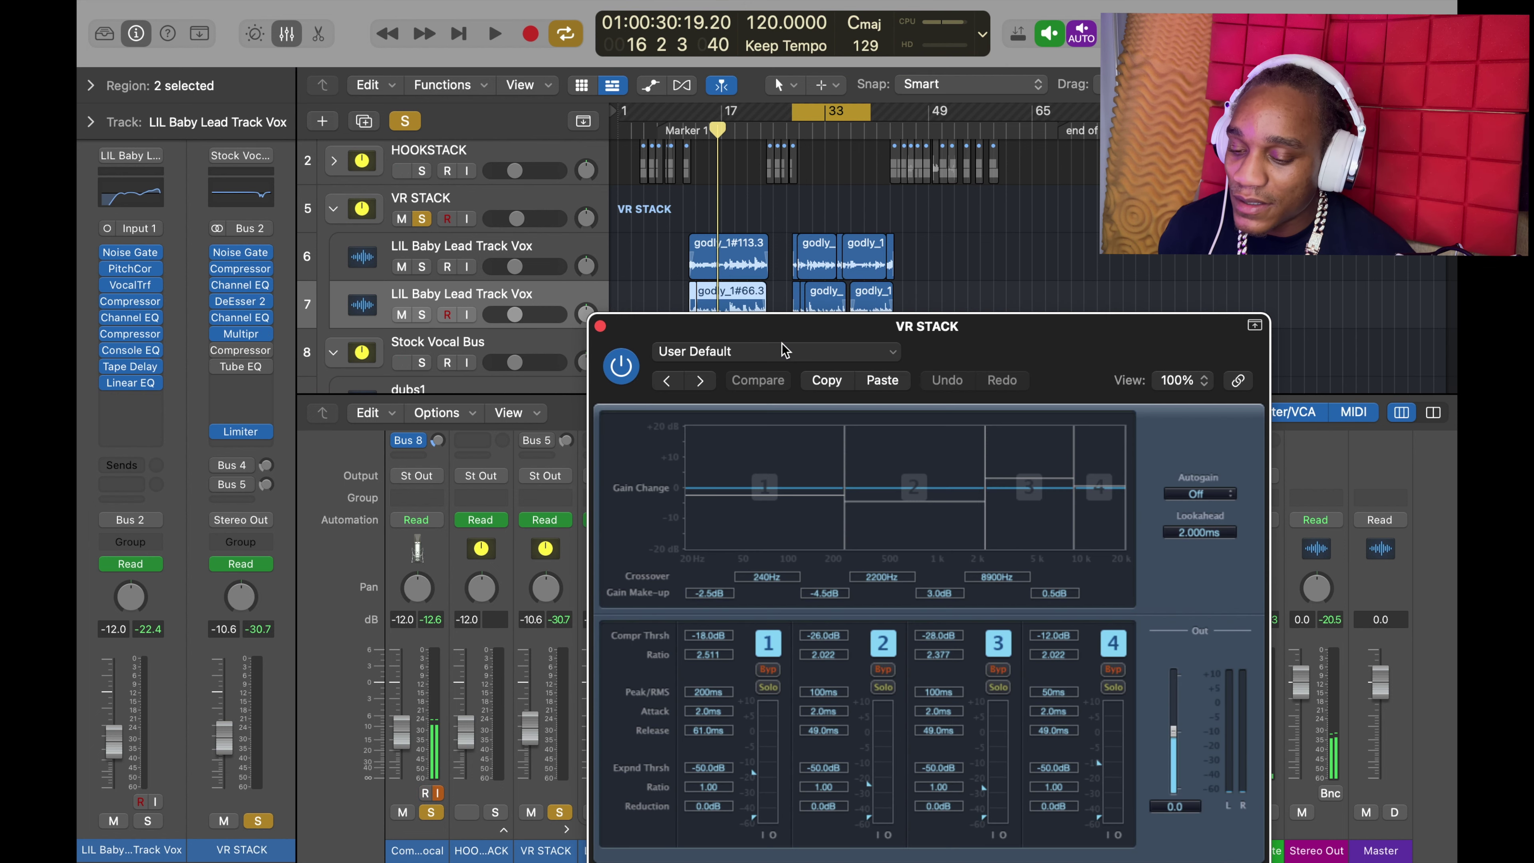
- Raise the Multipressor window to reveal all four bands with crossovers at 240, 2200 and 8900 Hz
{"action": "left_click_drag", "start_coordinate": [838, 337], "coordinate": [836, 263]}
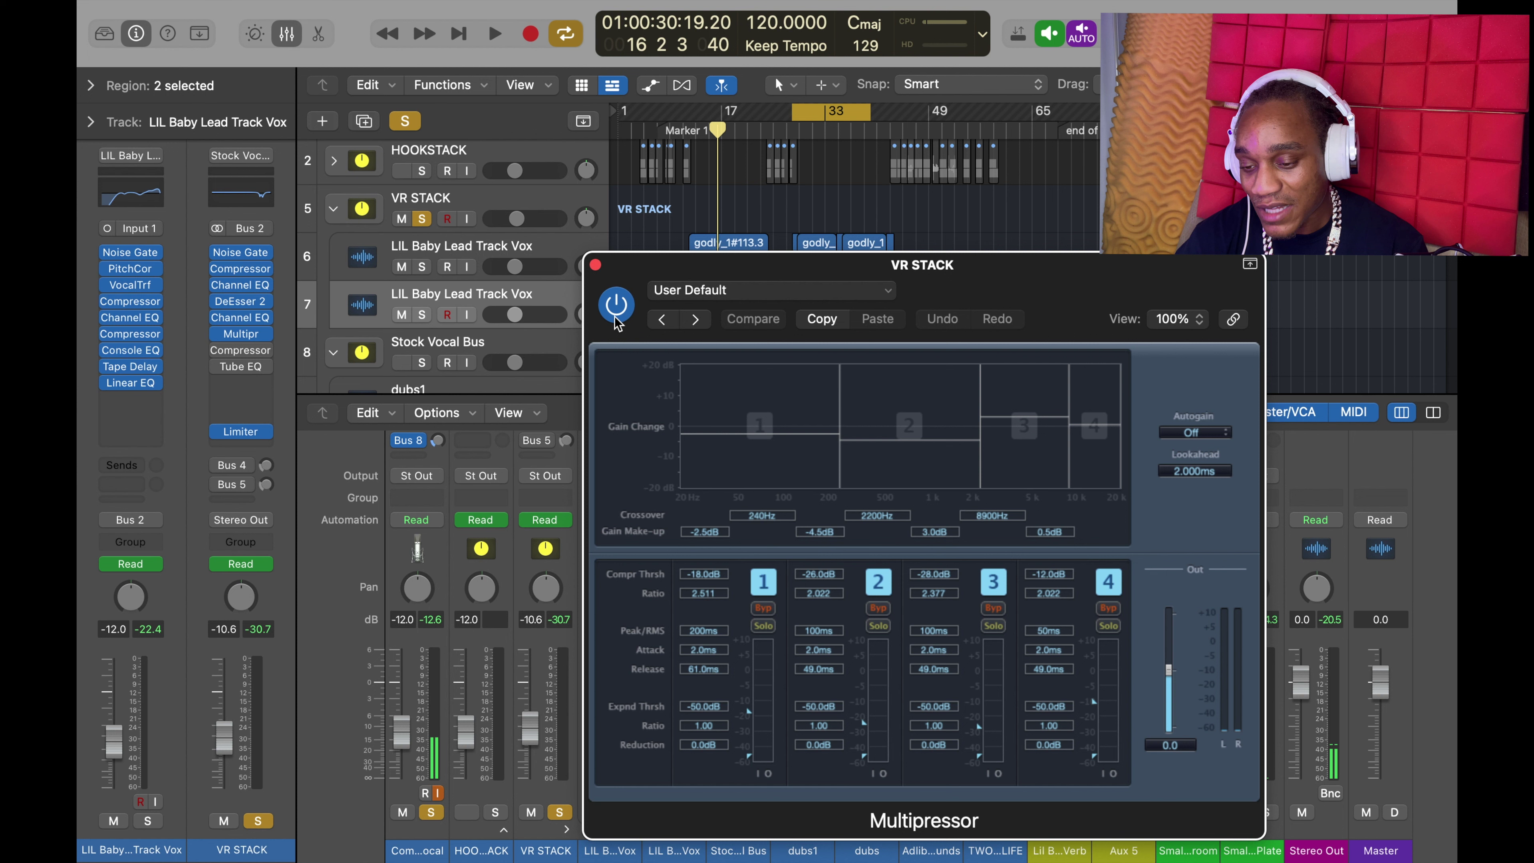
- Play the vocals, A/B the Multipressor, clear all solos, re-enable it, and stop playback
{"action": "key", "text": "space"}
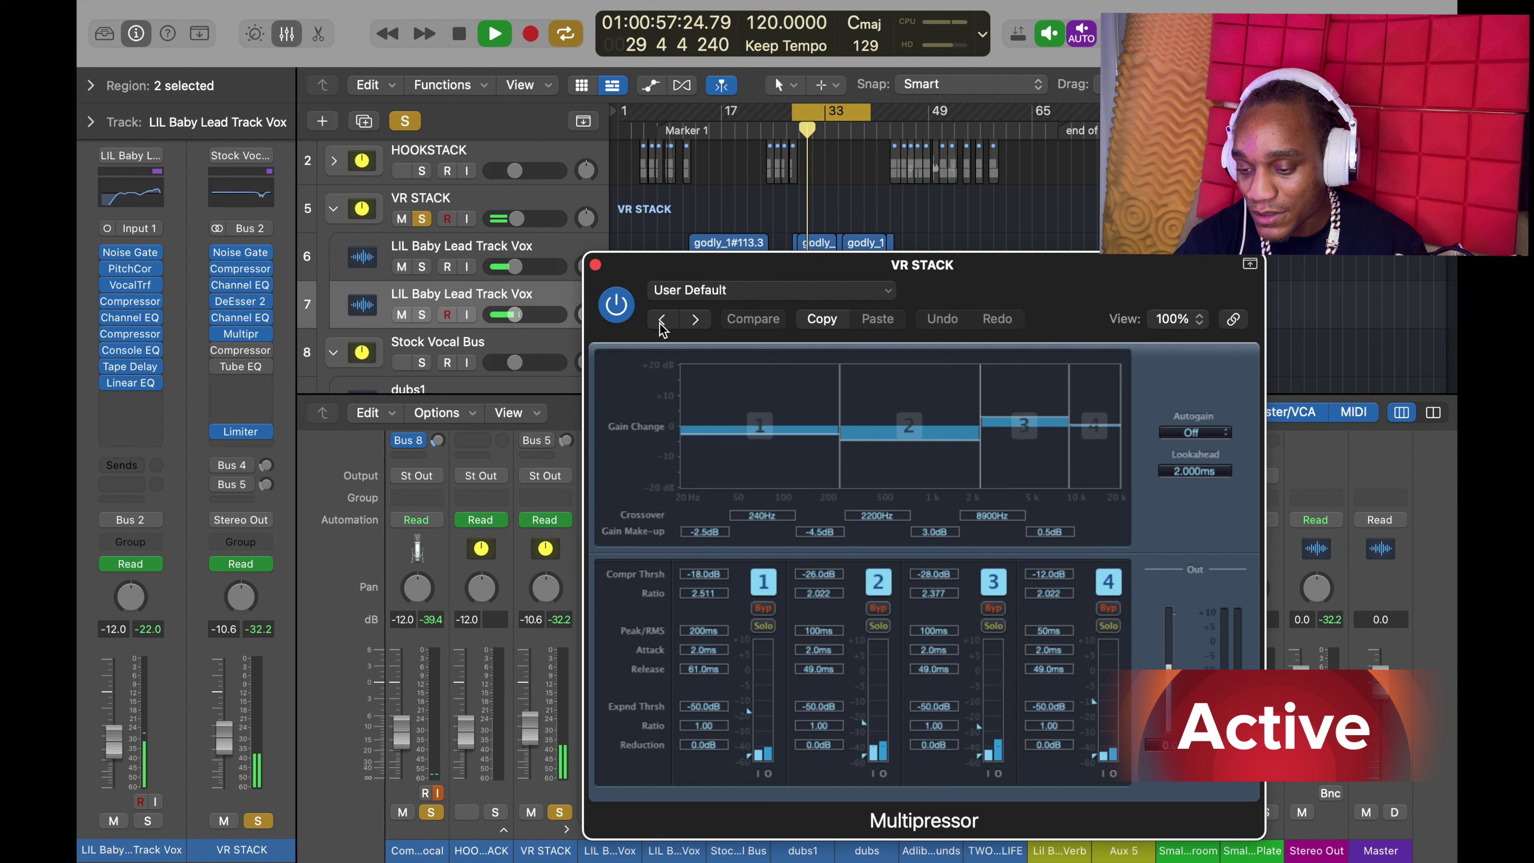
{"action": "left_click", "coordinate": [616, 304]}
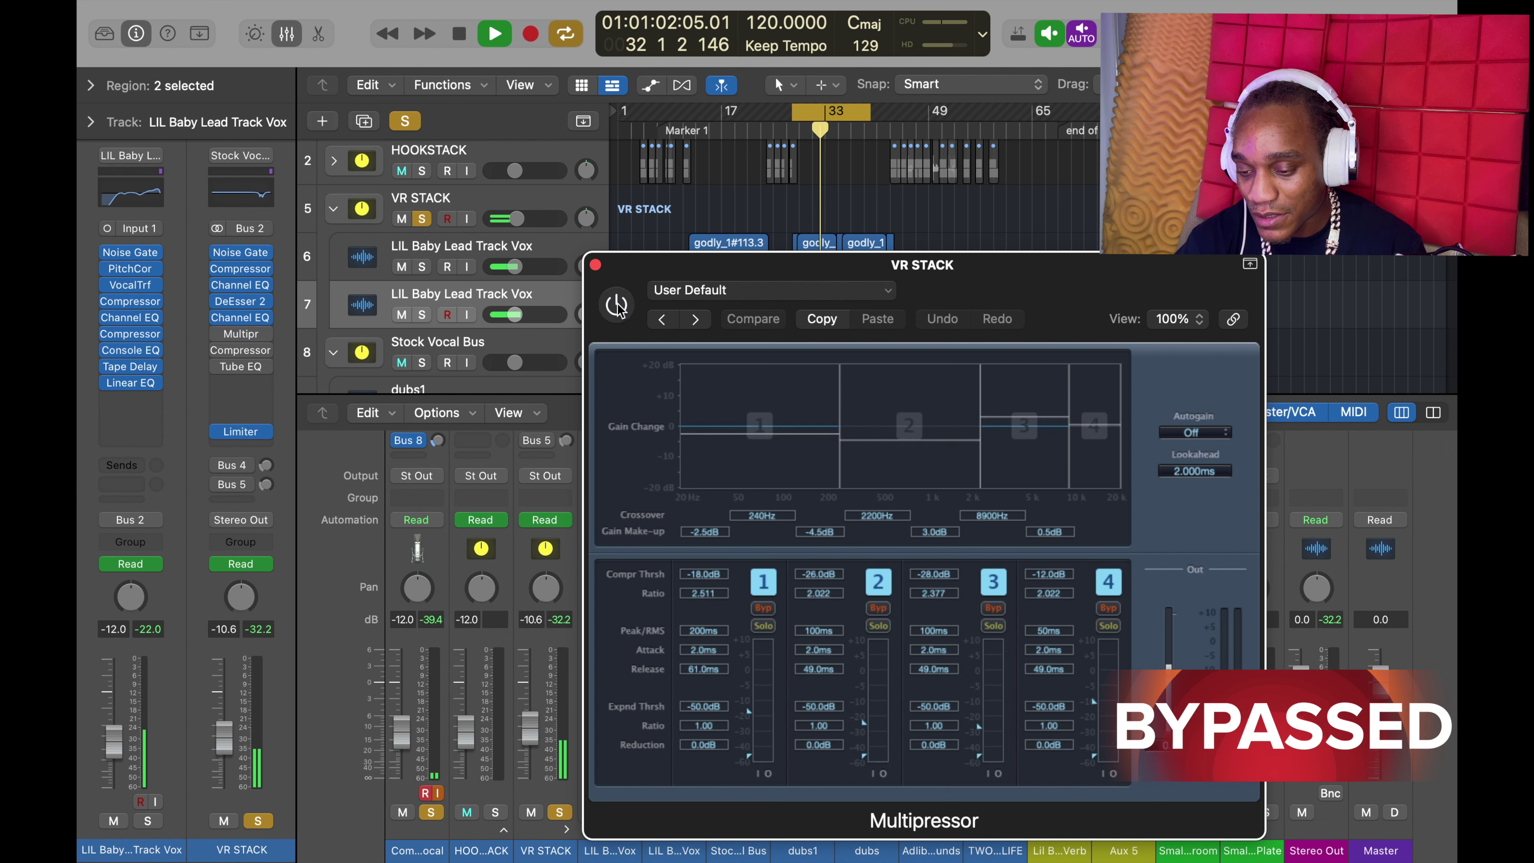
{"action": "left_click", "coordinate": [406, 122]}
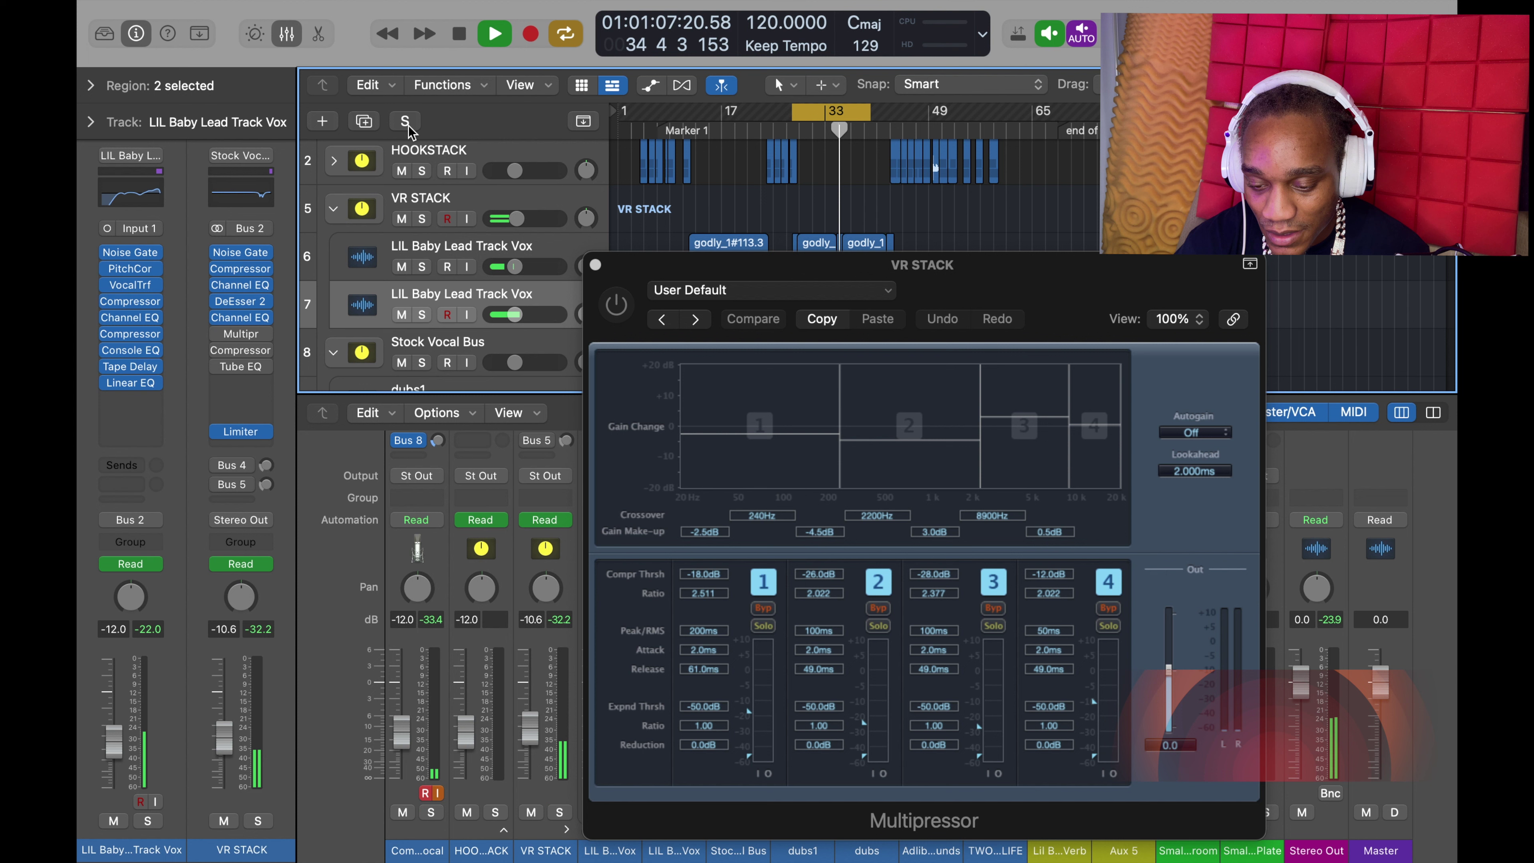
{"action": "left_click", "coordinate": [608, 307]}
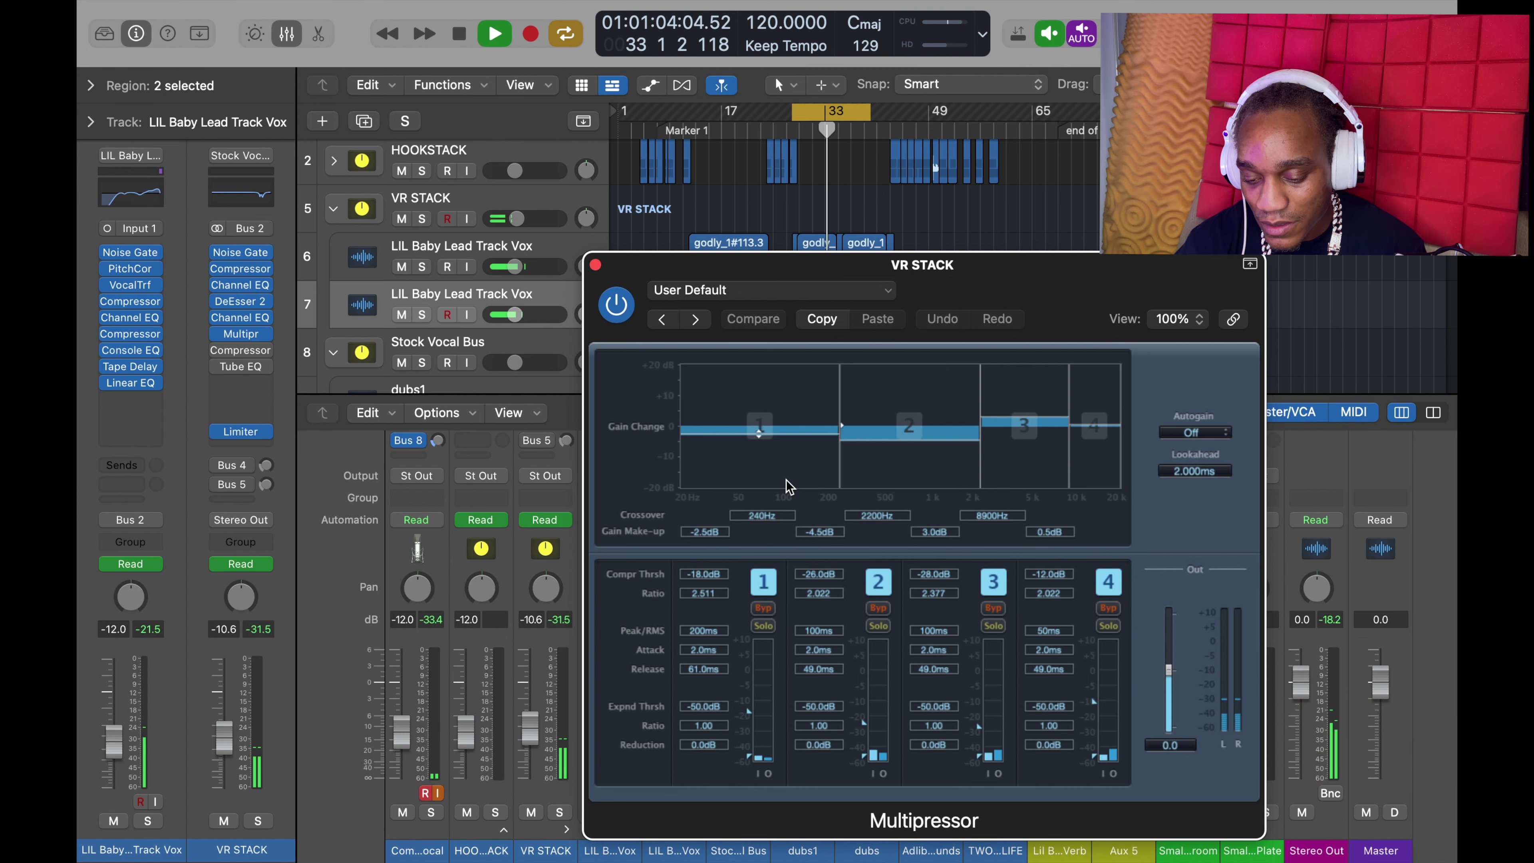
{"action": "key", "text": "space"}
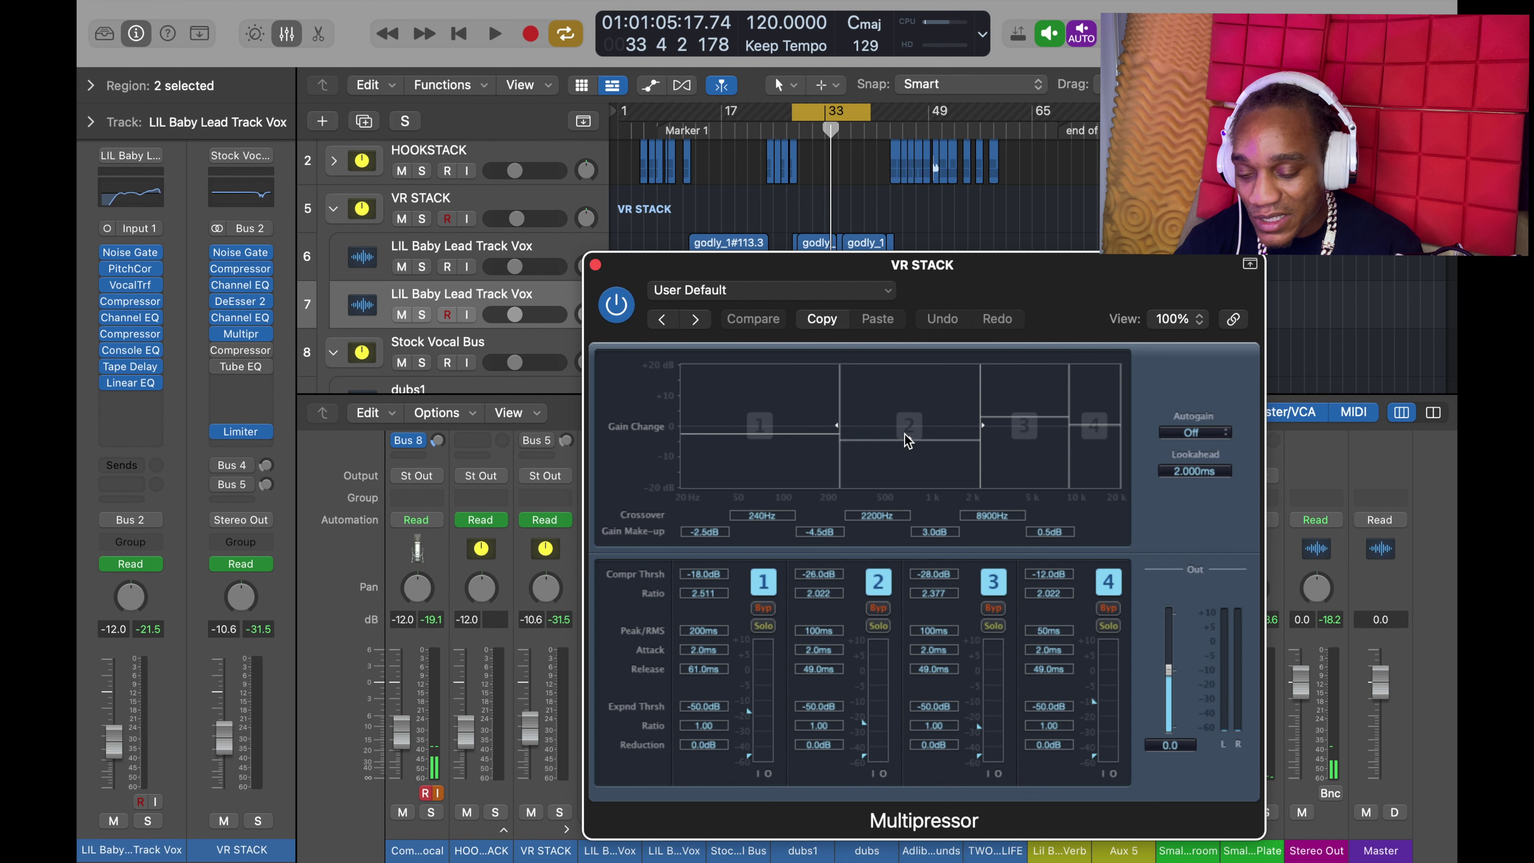
- Close the Multipressor, open VR STACK's second Compressor plugin window, and bypass the Tube EQ insert
{"action": "left_click", "coordinate": [595, 265]}
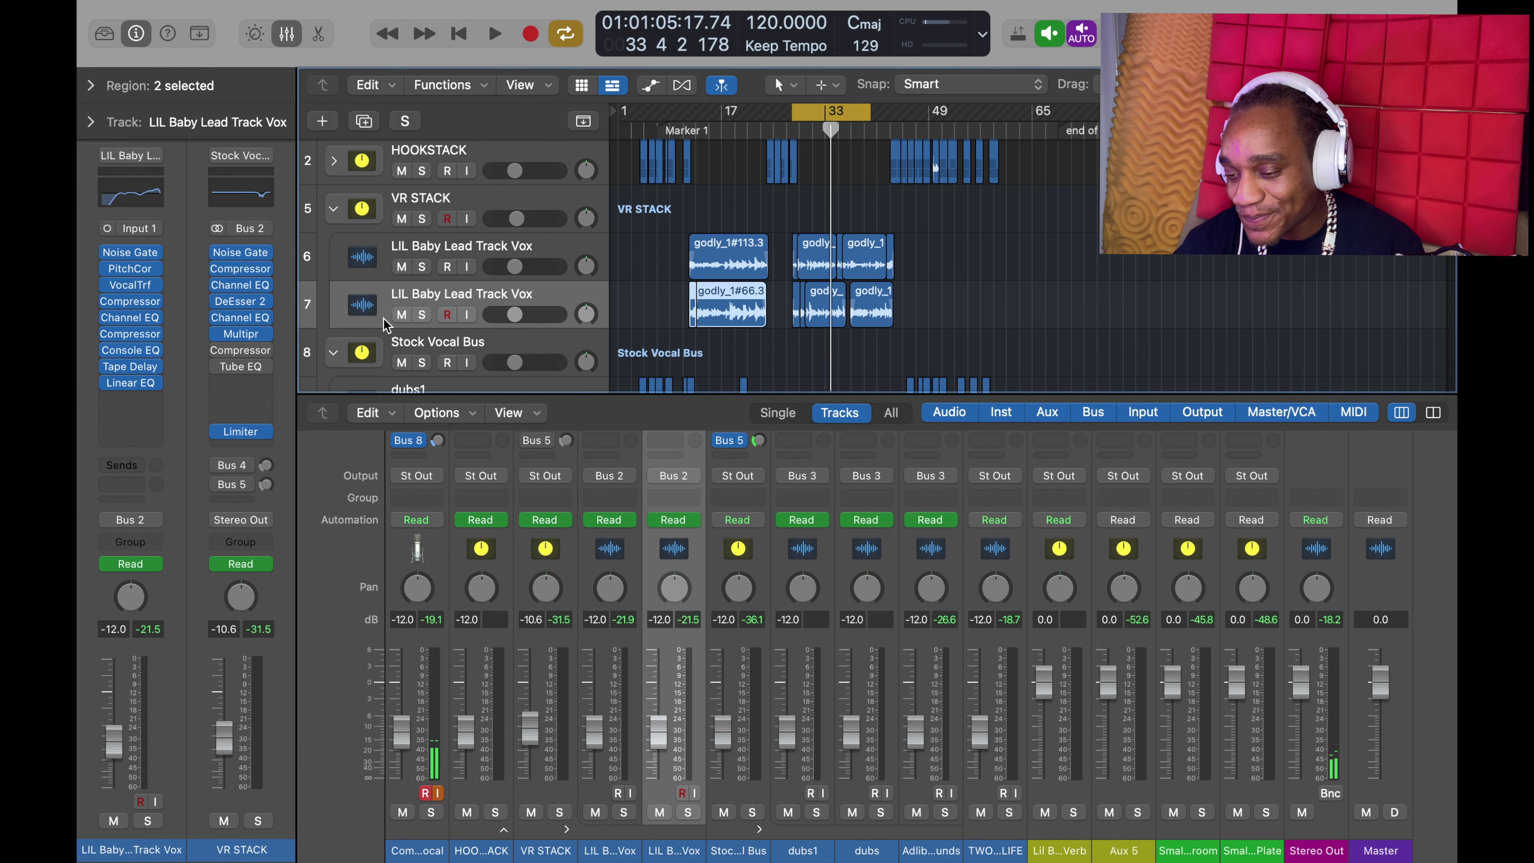
{"action": "mouse_move", "coordinate": [218, 356]}
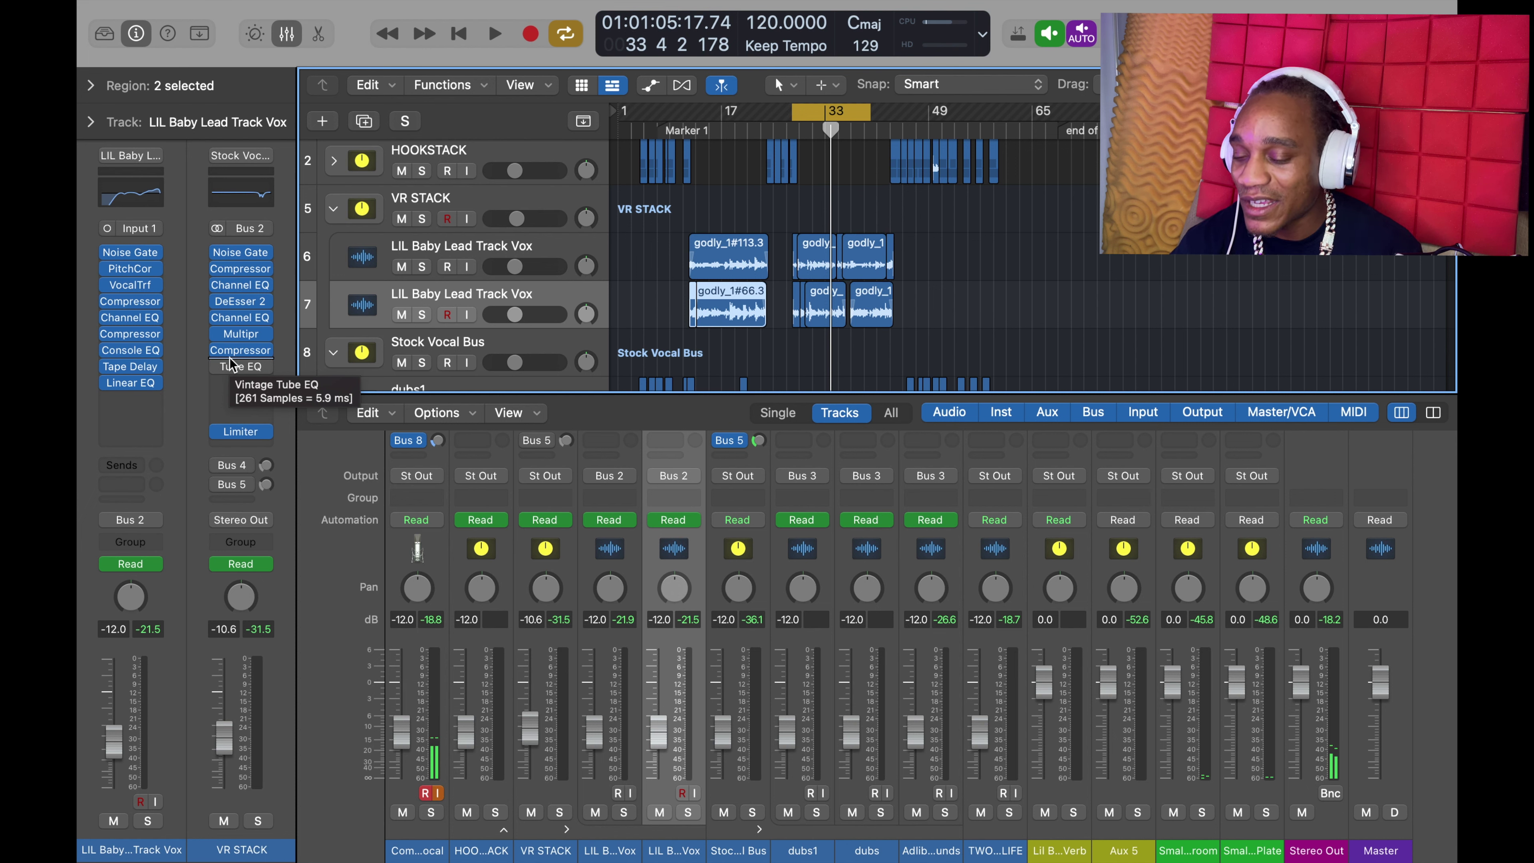
{"action": "mouse_move", "coordinate": [219, 369]}
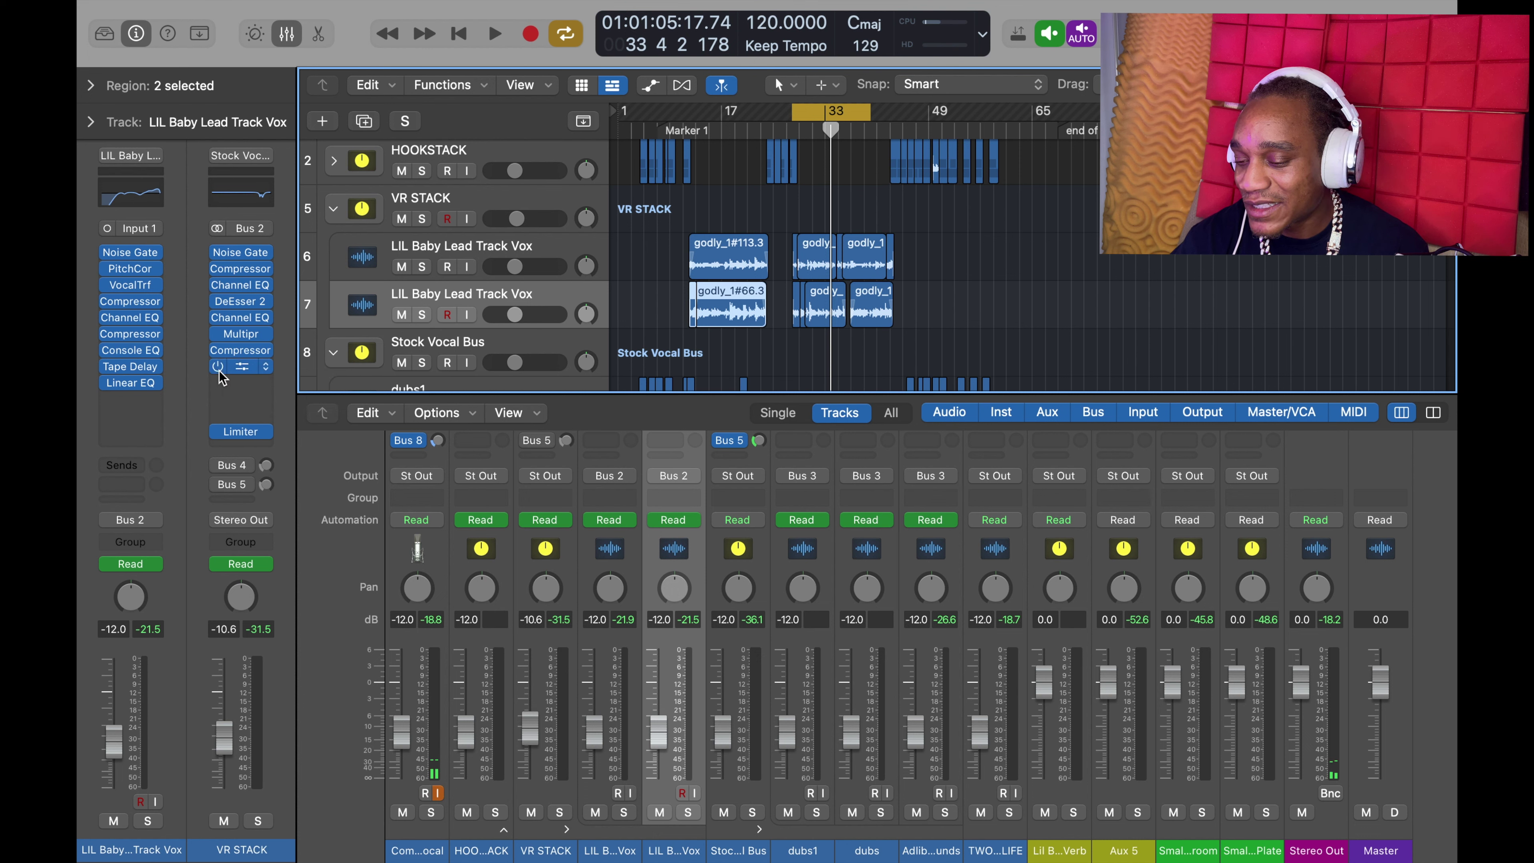
{"action": "left_click", "coordinate": [238, 352]}
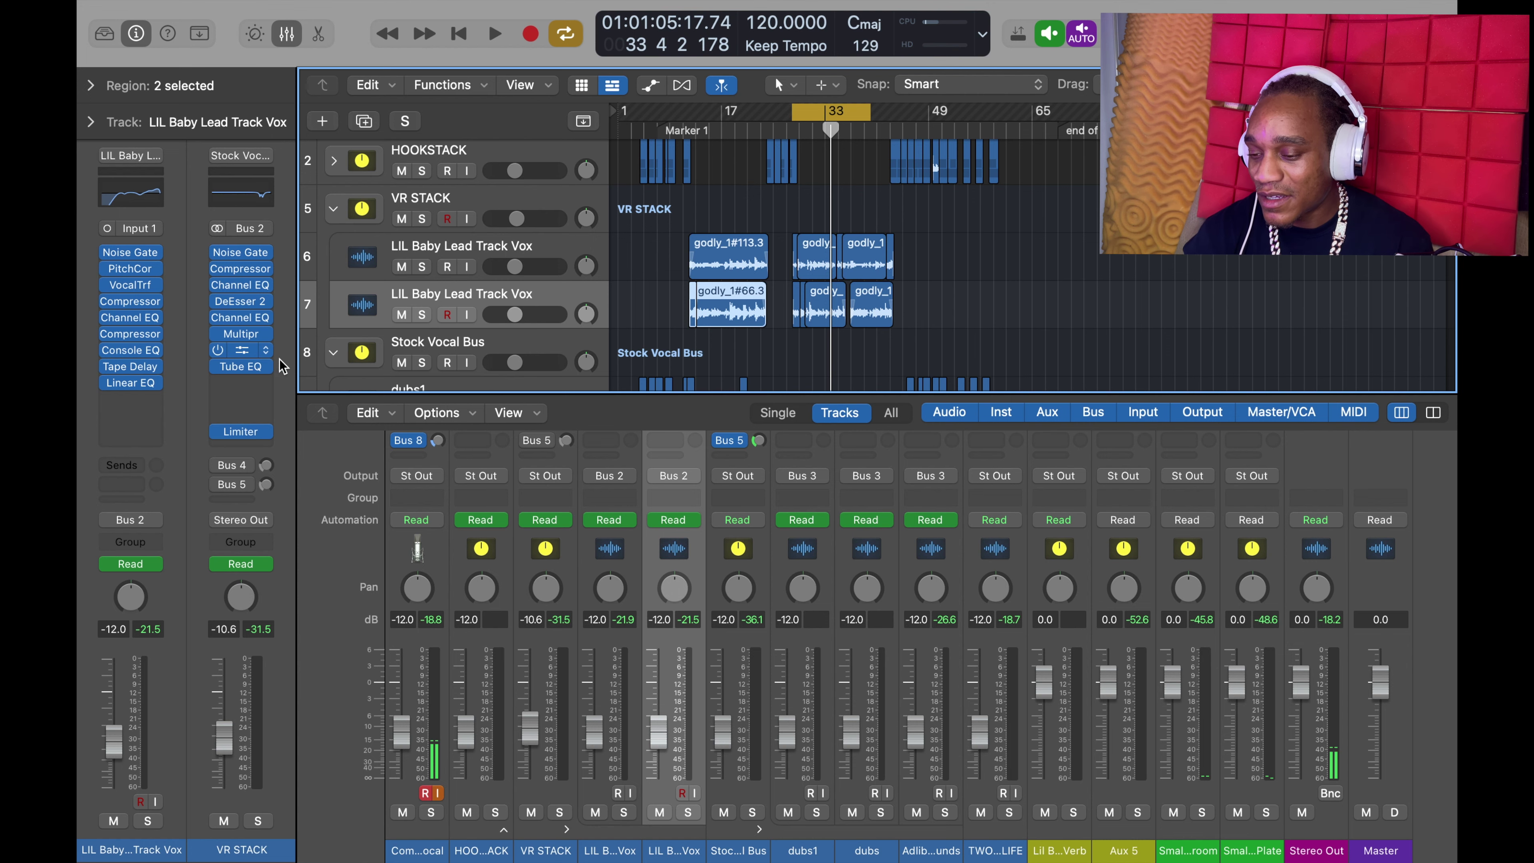
{"action": "left_click", "coordinate": [240, 350]}
{"action": "left_click", "coordinate": [221, 366]}
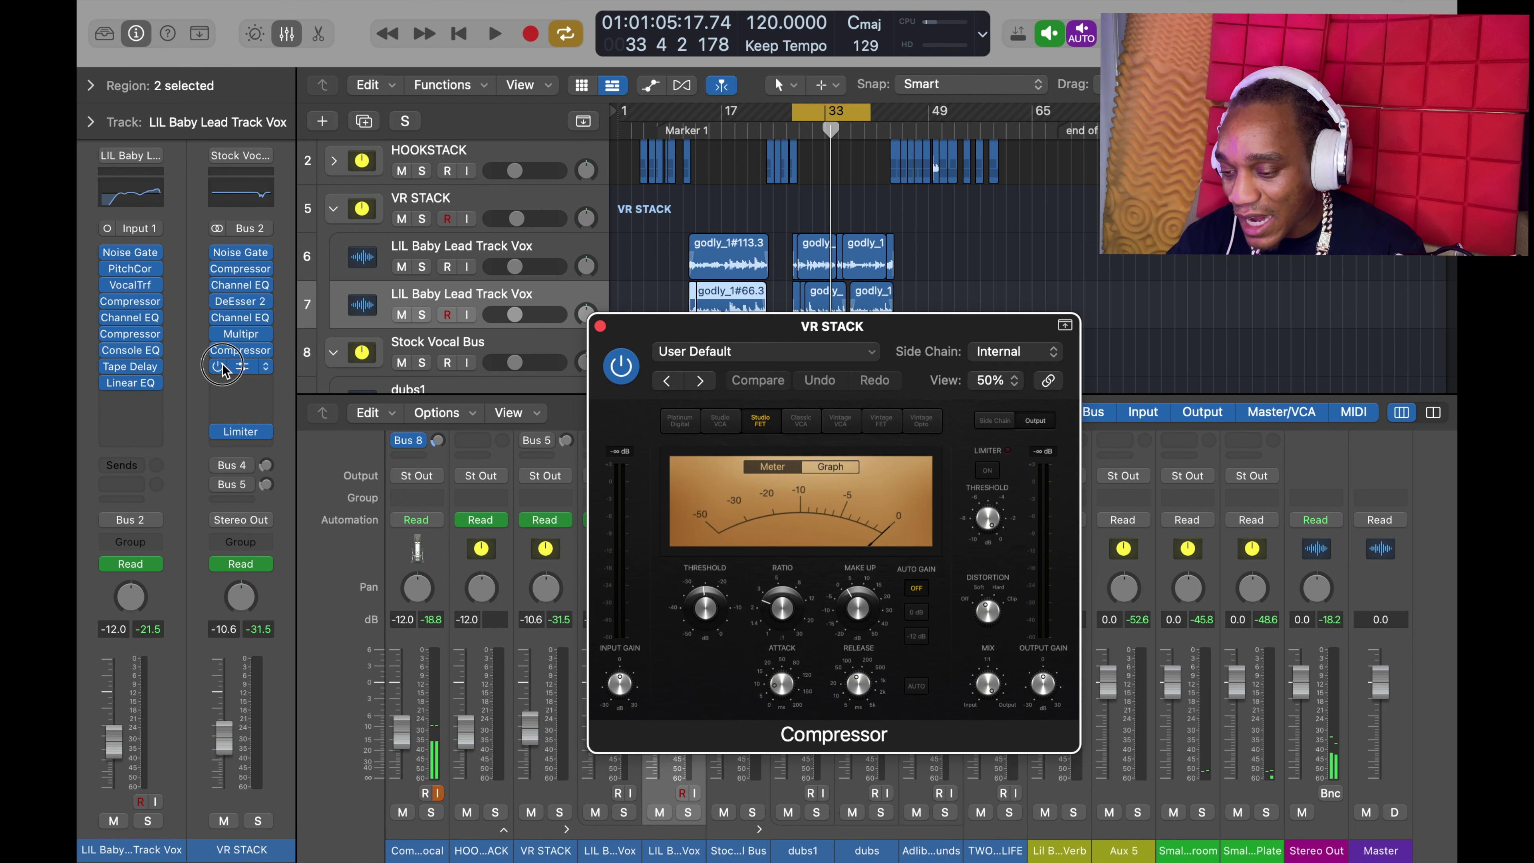
- Return focus to the Tracks area, leaving the Compressor window open
{"action": "left_click", "coordinate": [410, 386]}
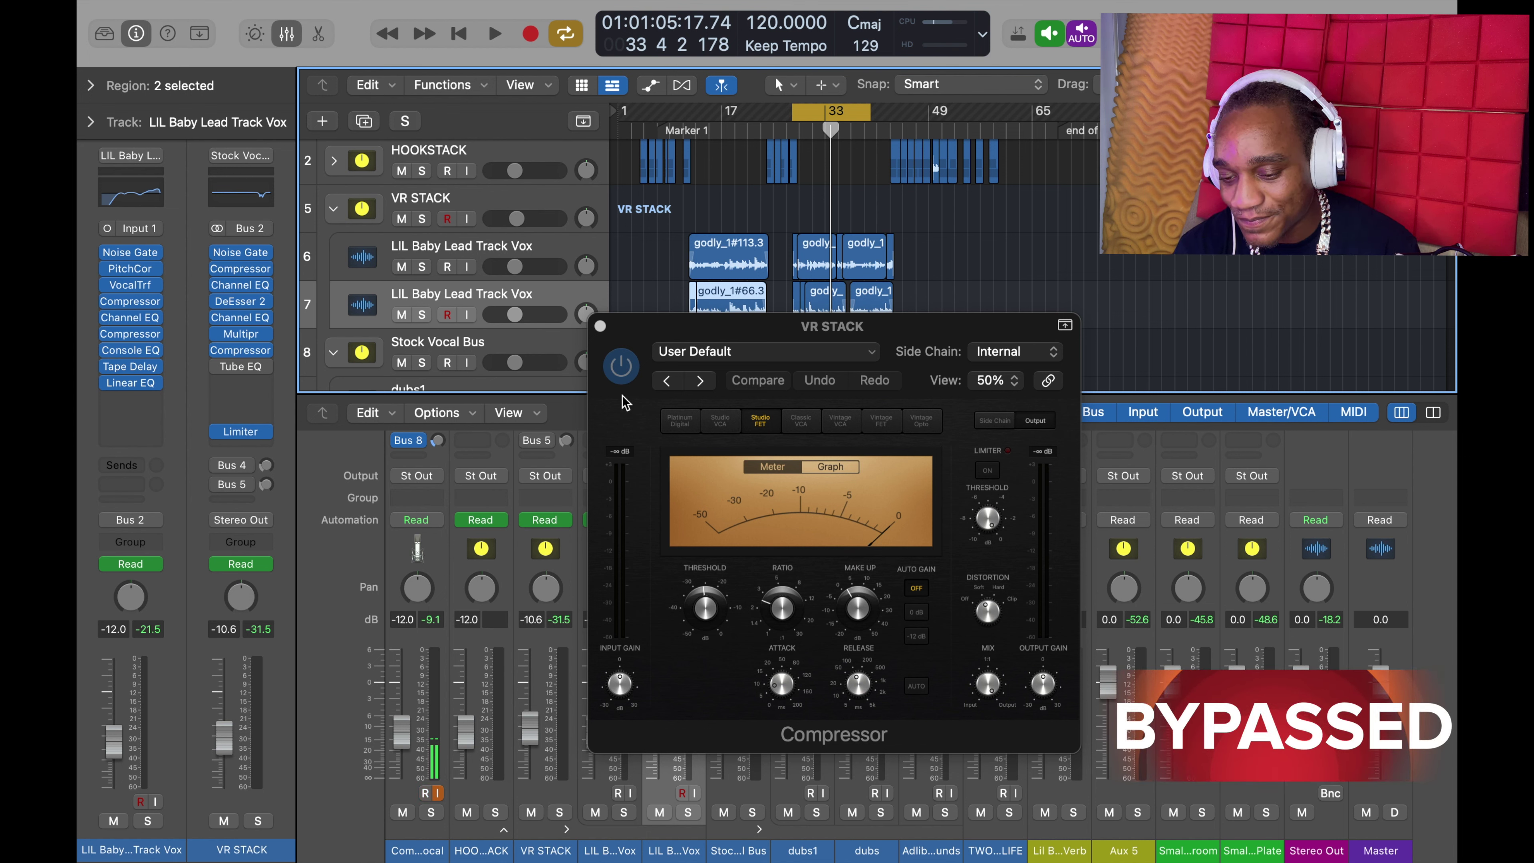
- Play the vocals and A/B the Studio FET Compressor, leaving it bypassed
{"action": "key", "text": "space"}
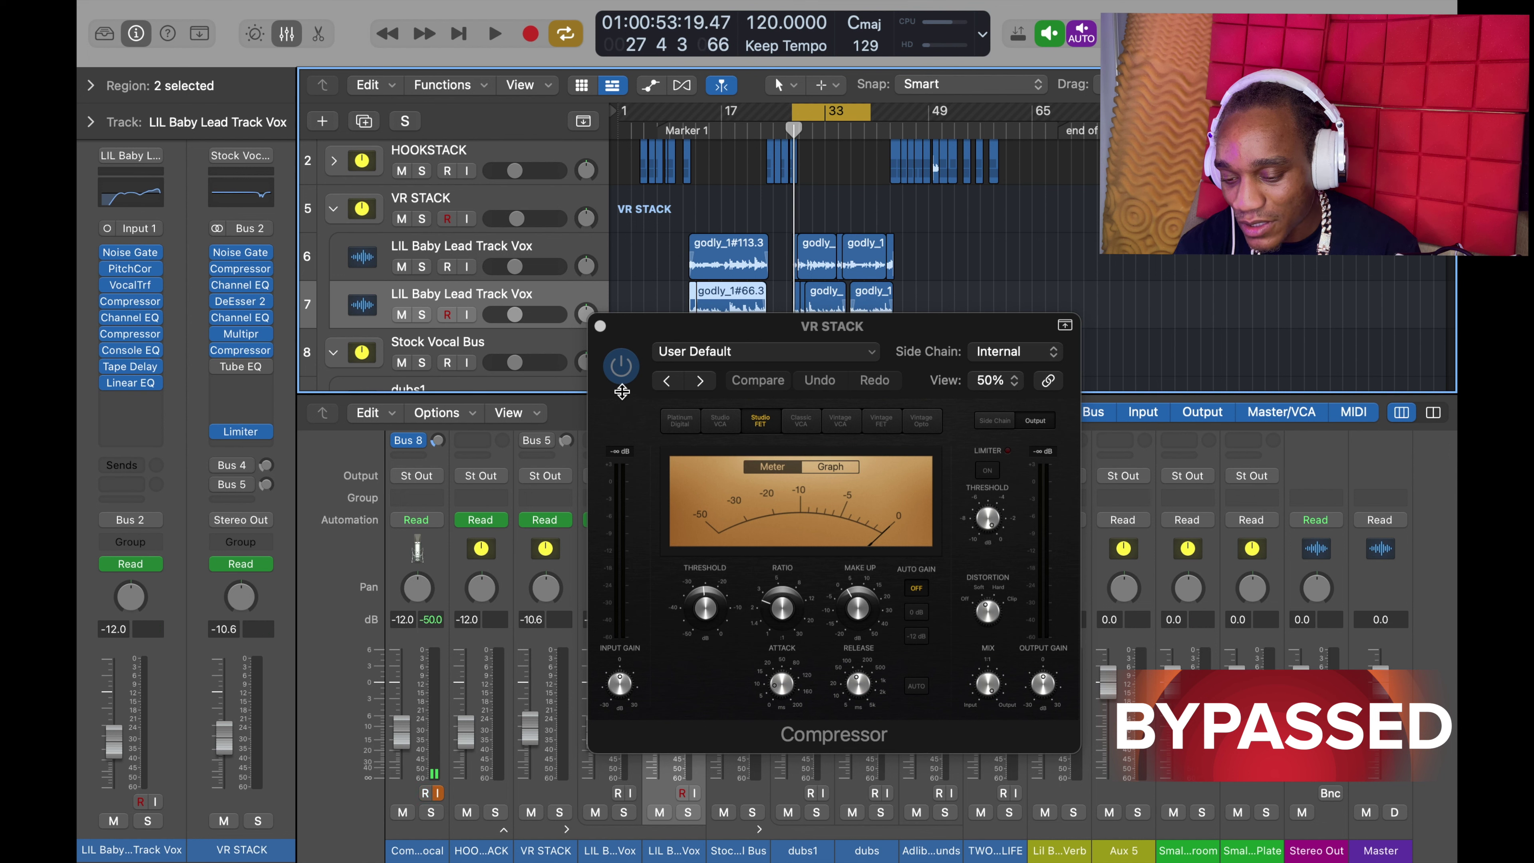
{"action": "left_click", "coordinate": [621, 365]}
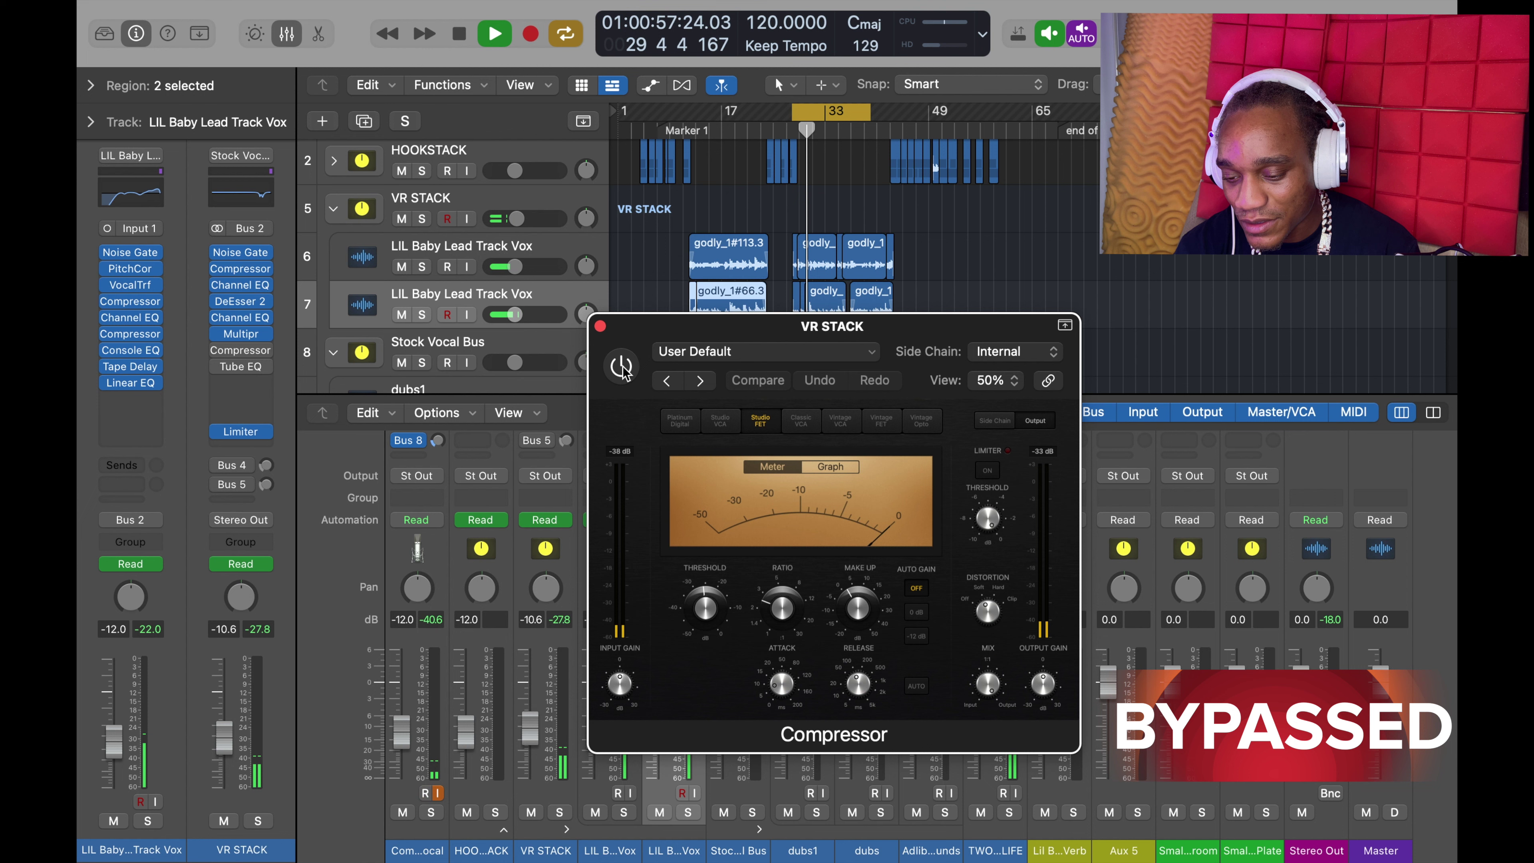
{"action": "left_click", "coordinate": [621, 365]}
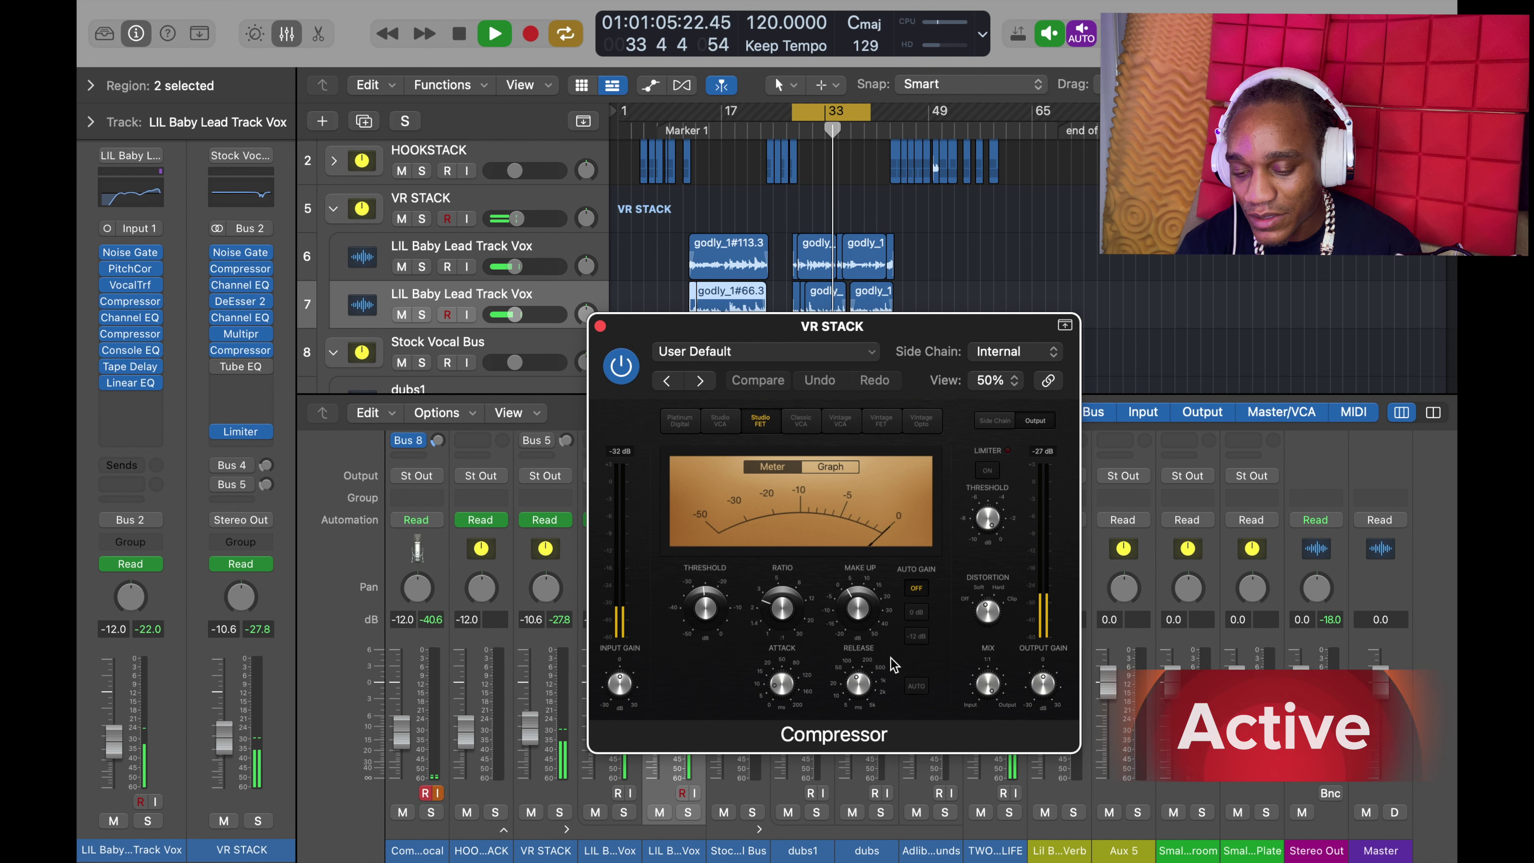
{"action": "mouse_move", "coordinate": [890, 656]}
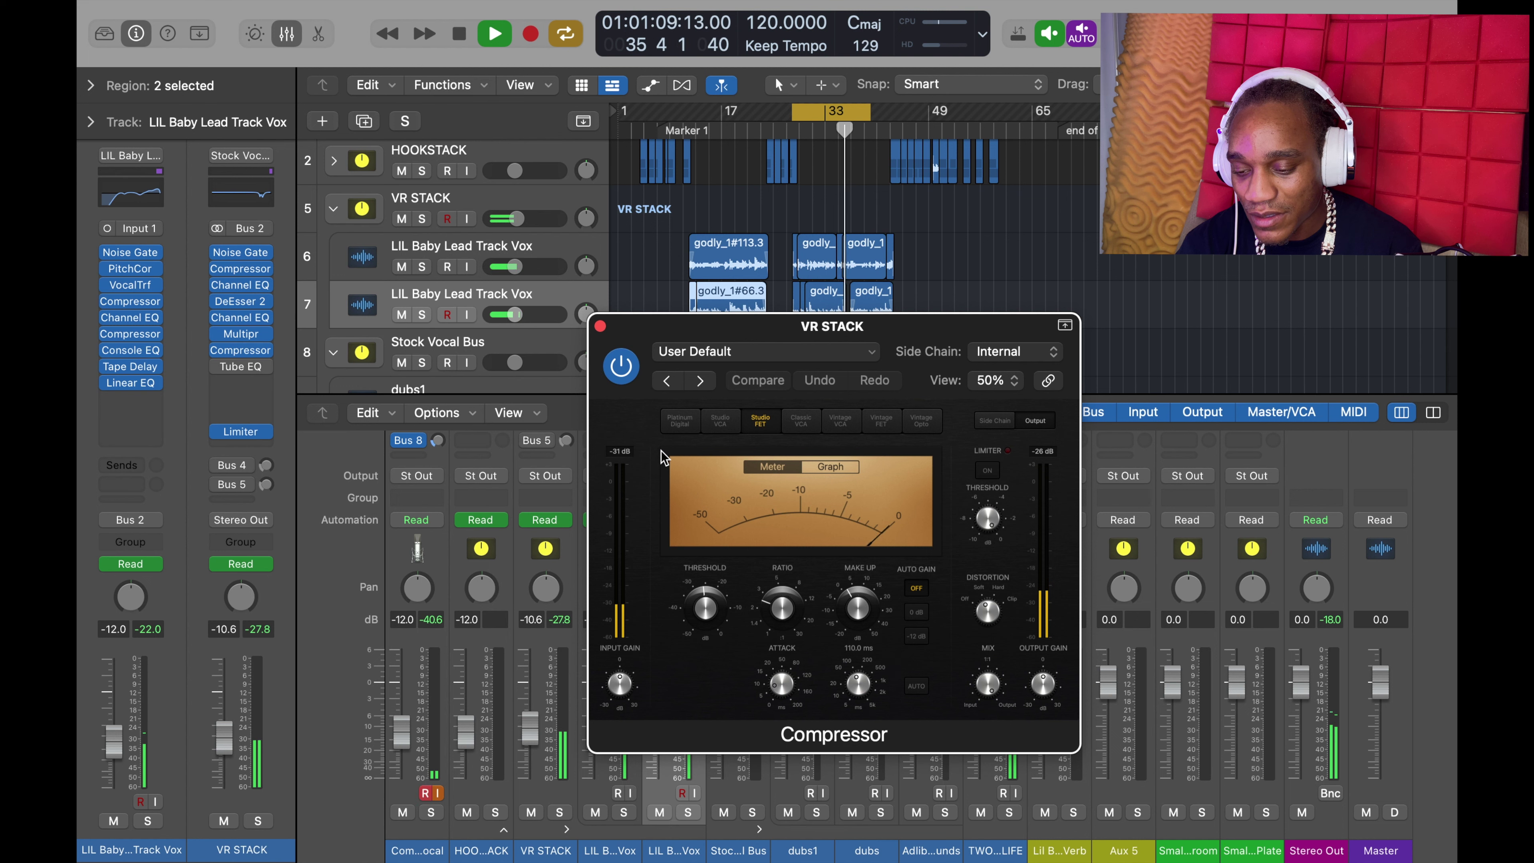
{"action": "left_click", "coordinate": [621, 376]}
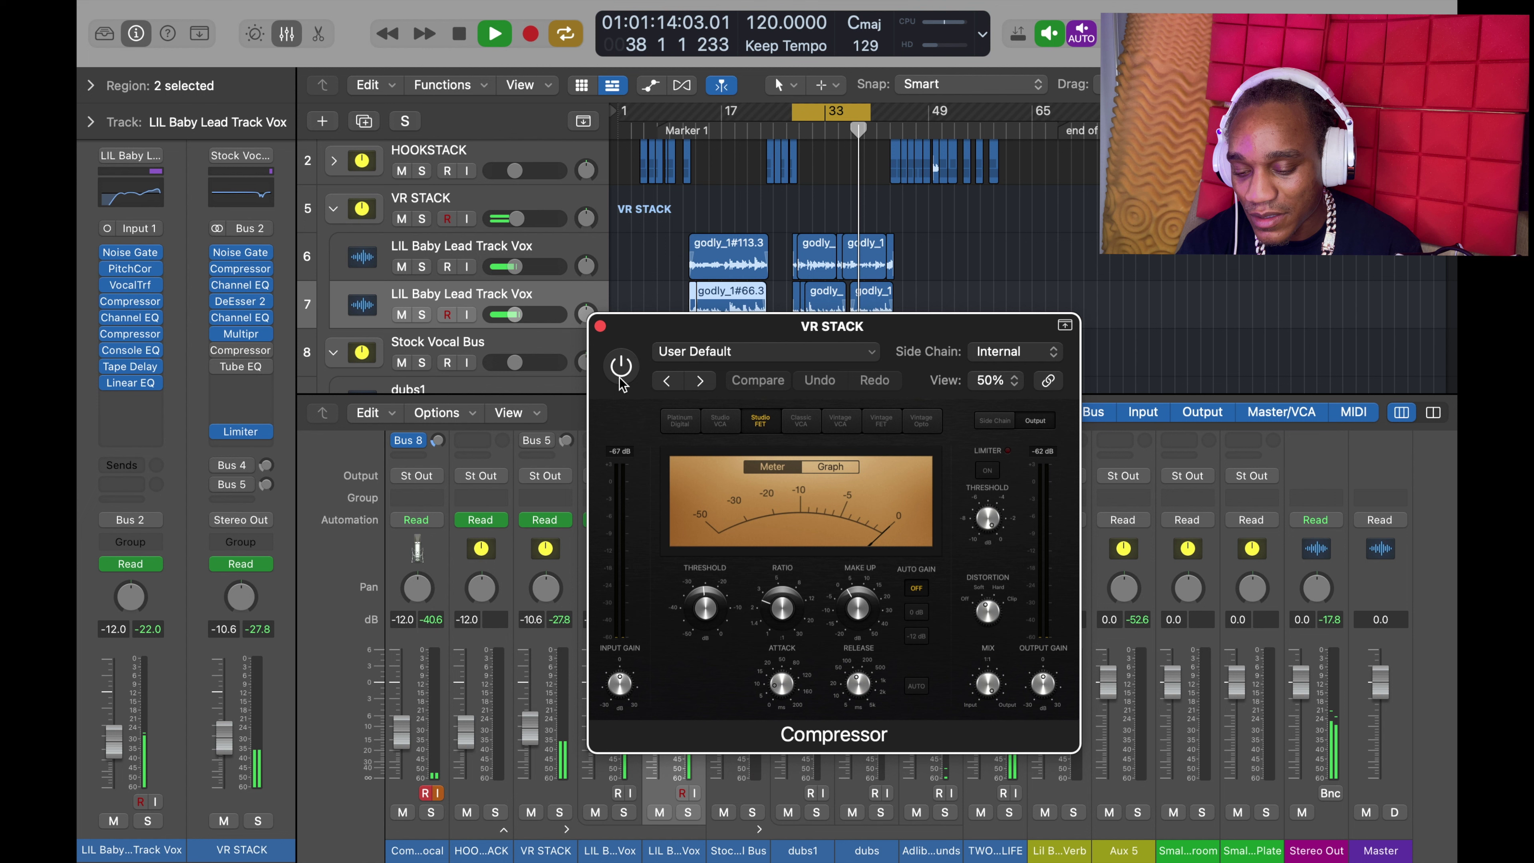
- Stop playback and switch both the VR STACK Compressor and Tube EQ back on
{"action": "key", "text": "space"}
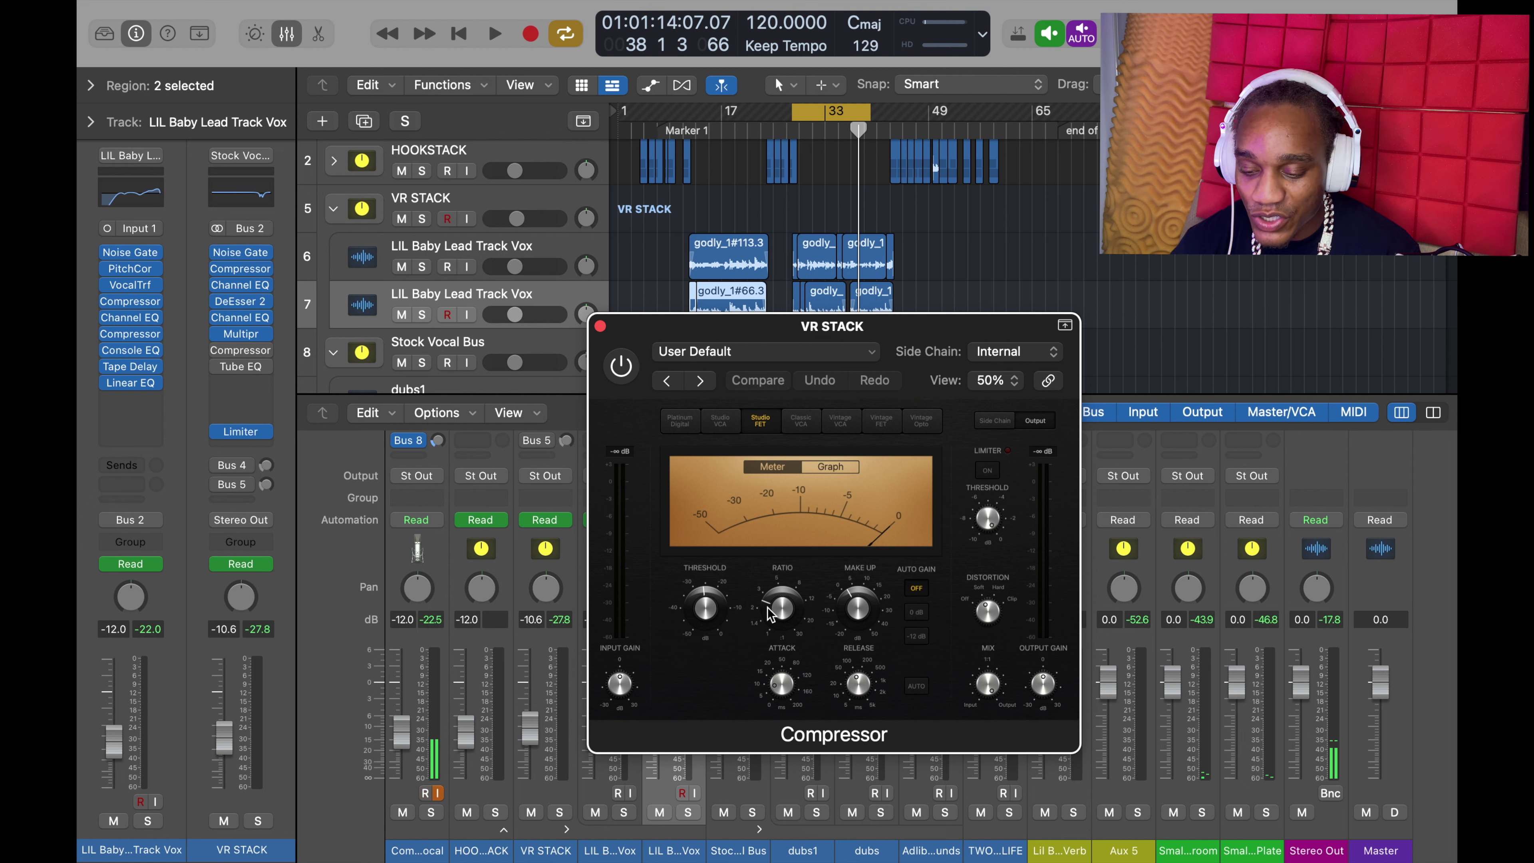
{"action": "mouse_move", "coordinate": [705, 609]}
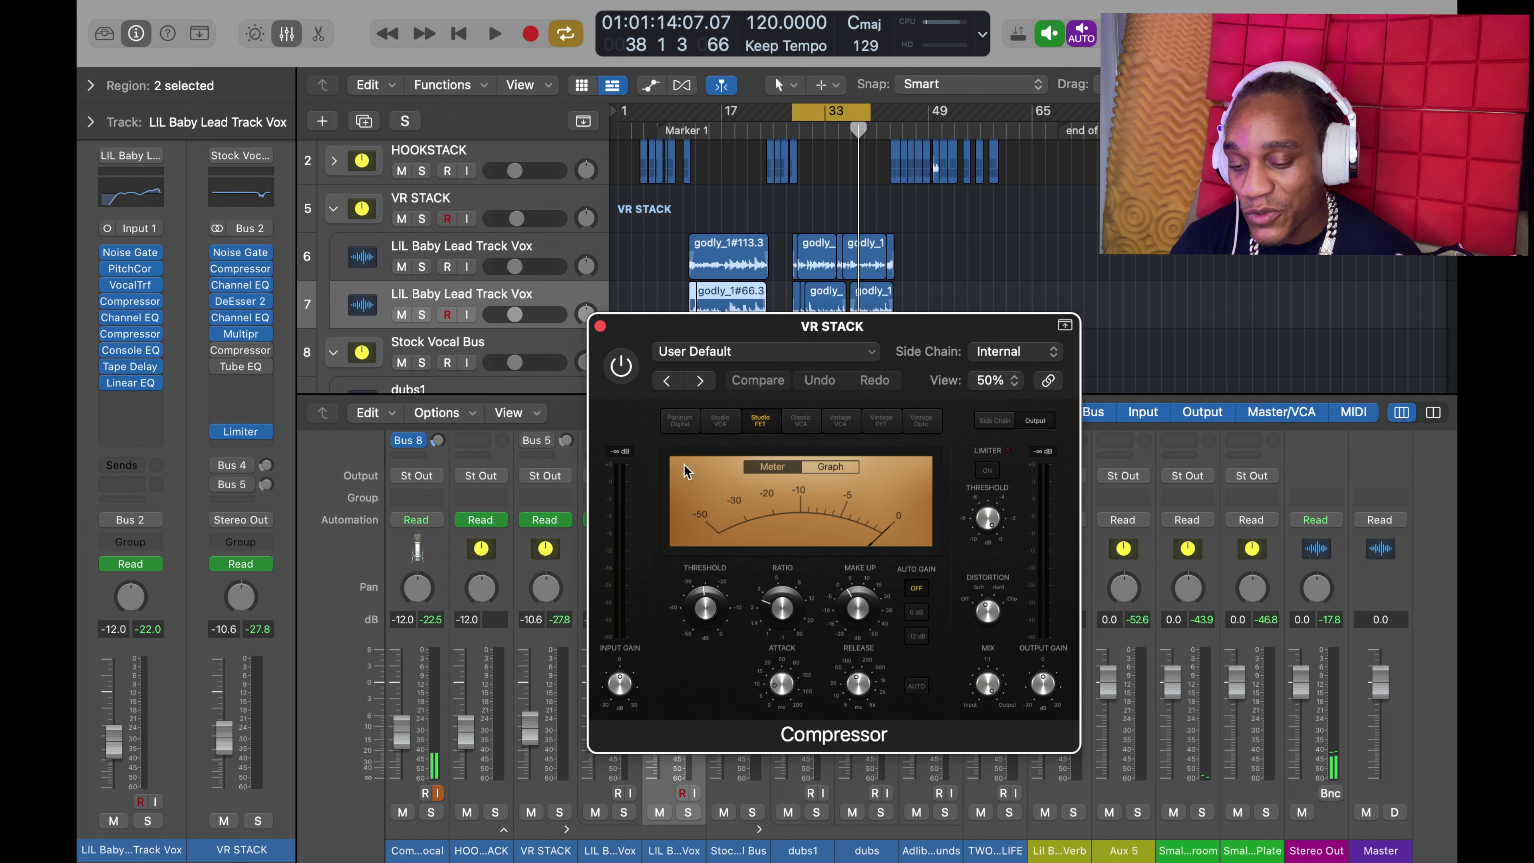
{"action": "left_click", "coordinate": [618, 364]}
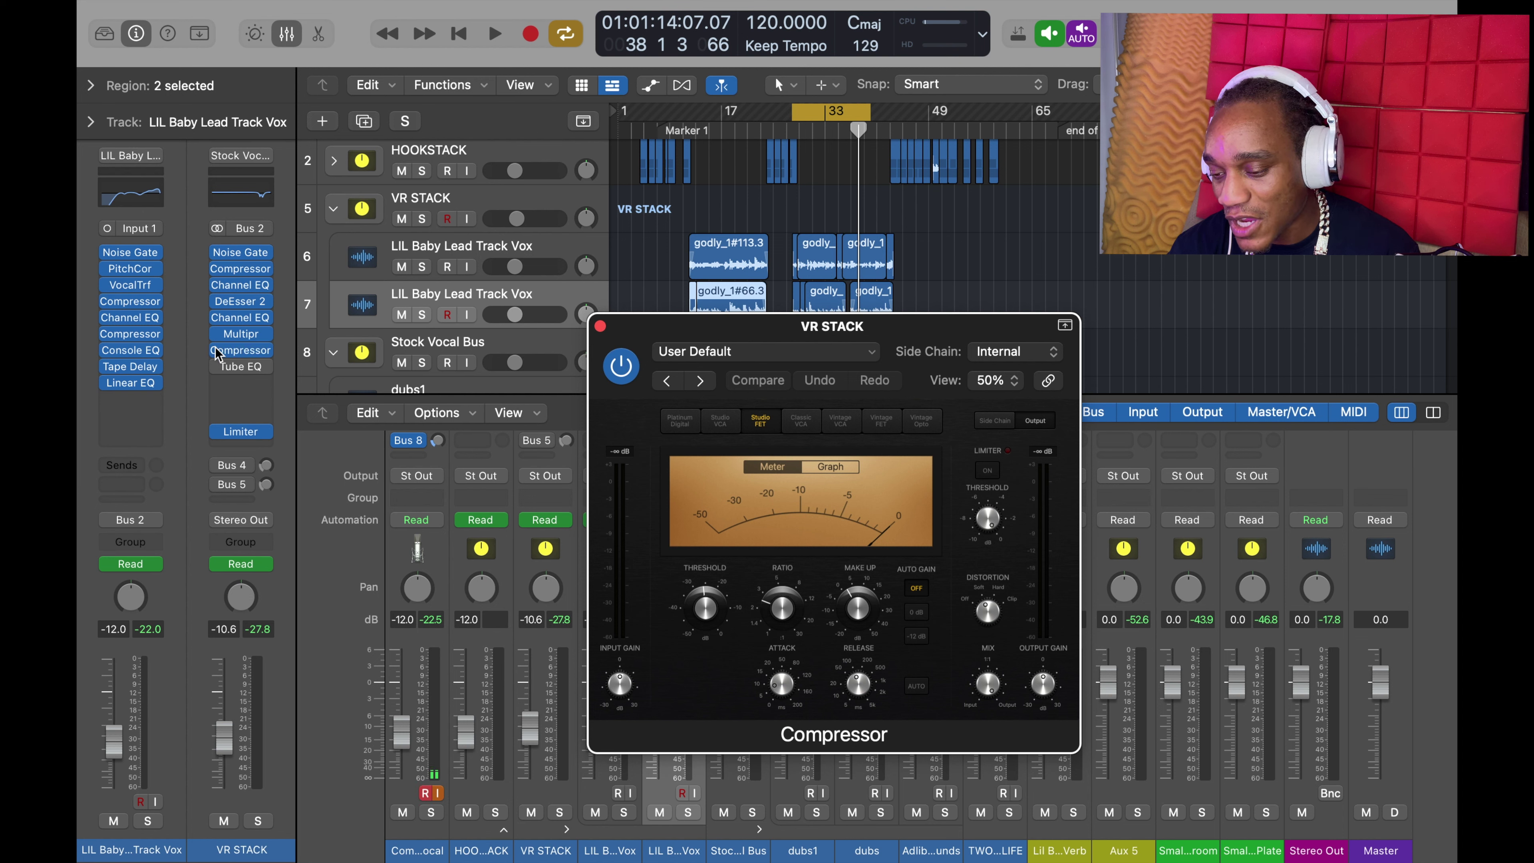
{"action": "mouse_move", "coordinate": [224, 370]}
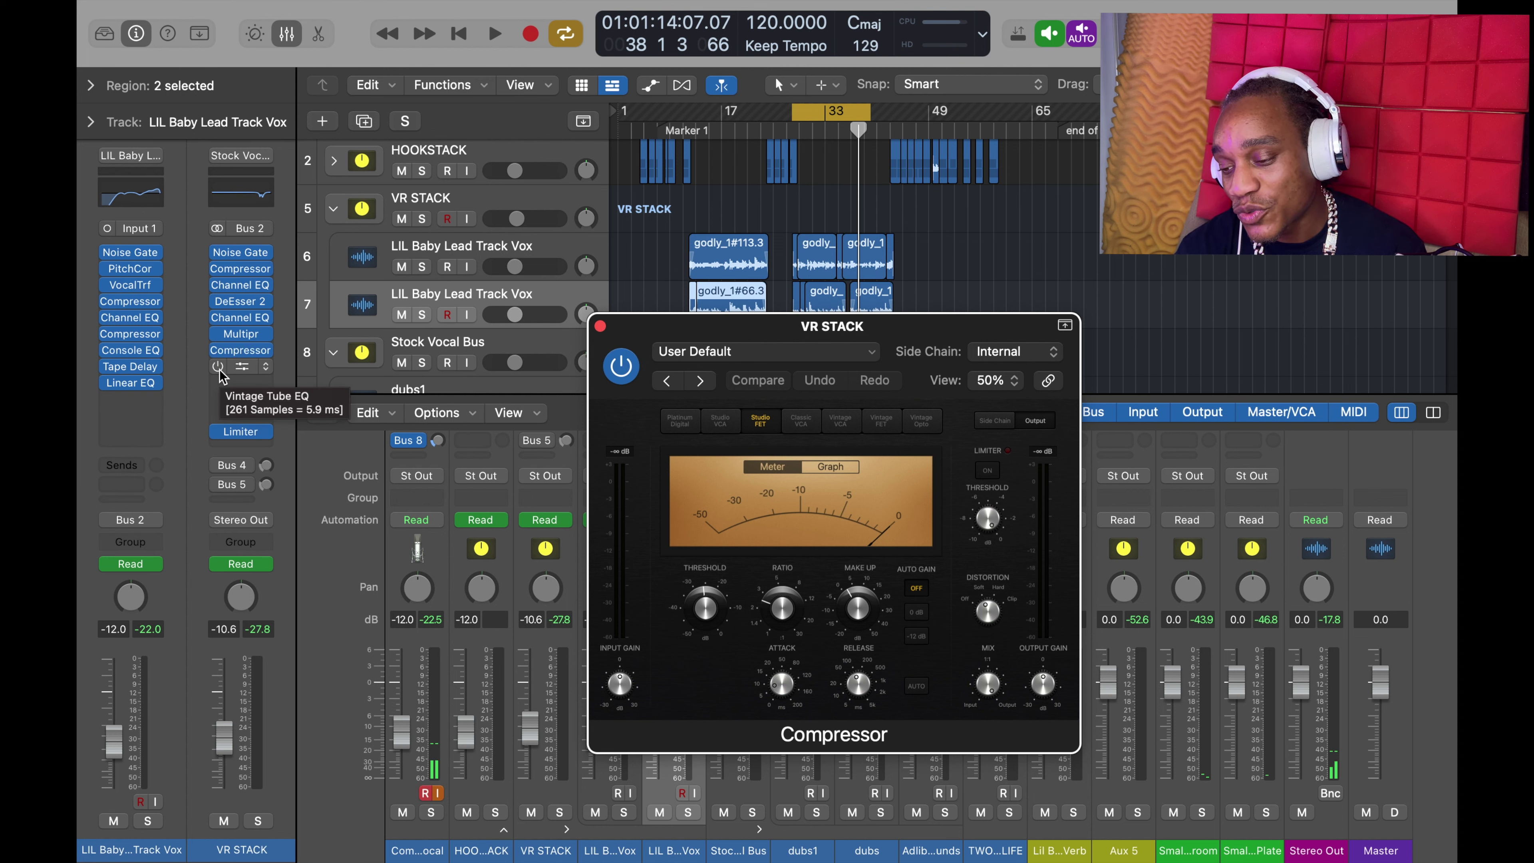
{"action": "left_click", "coordinate": [218, 366]}
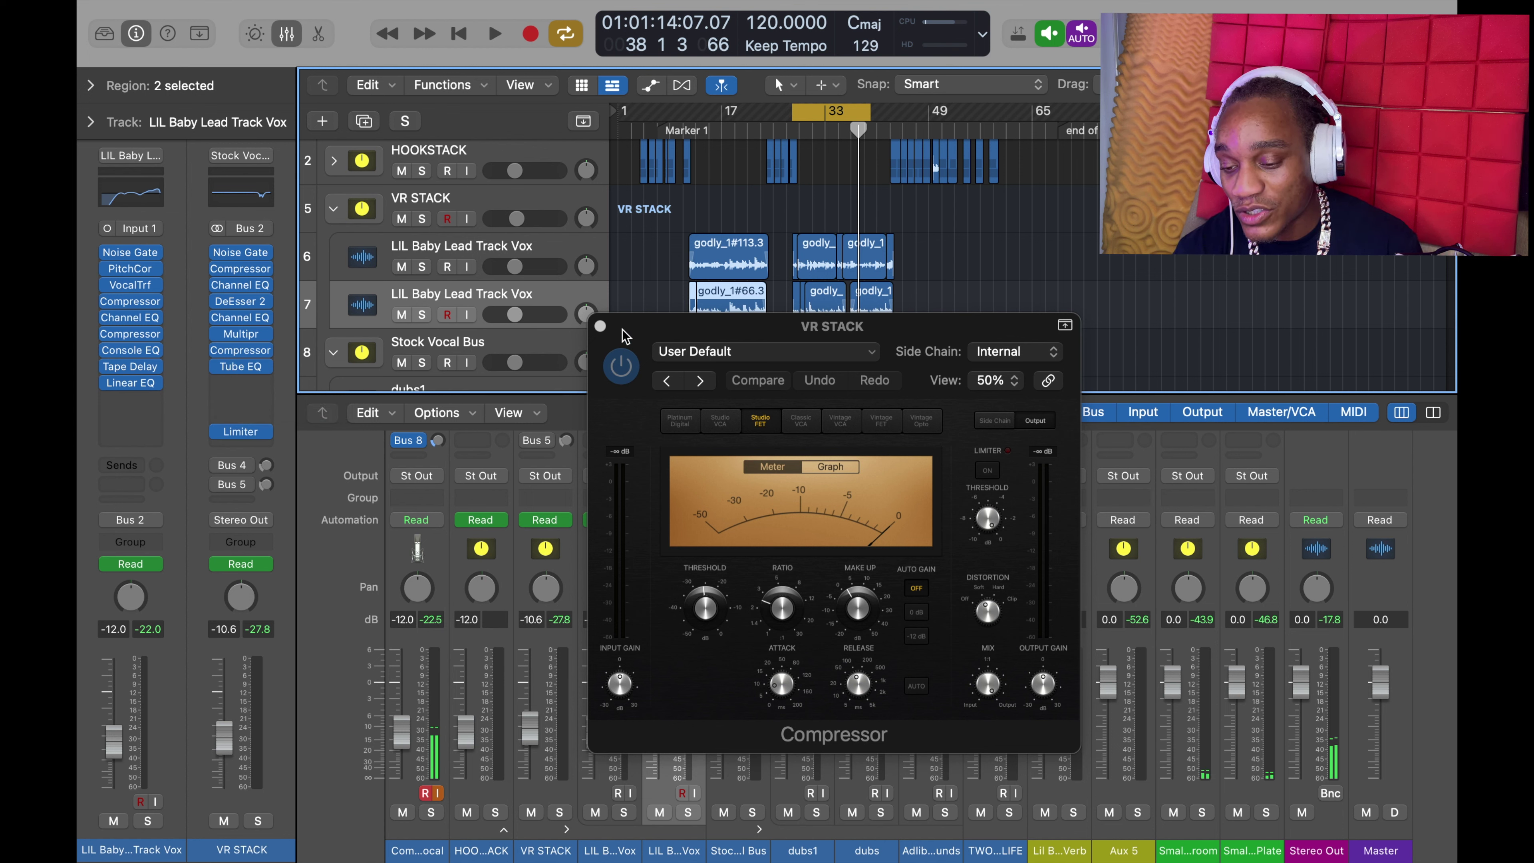
- Close the Compressor window and open the VR STACK Vintage Tube EQ plugin
{"action": "left_click", "coordinate": [600, 327]}
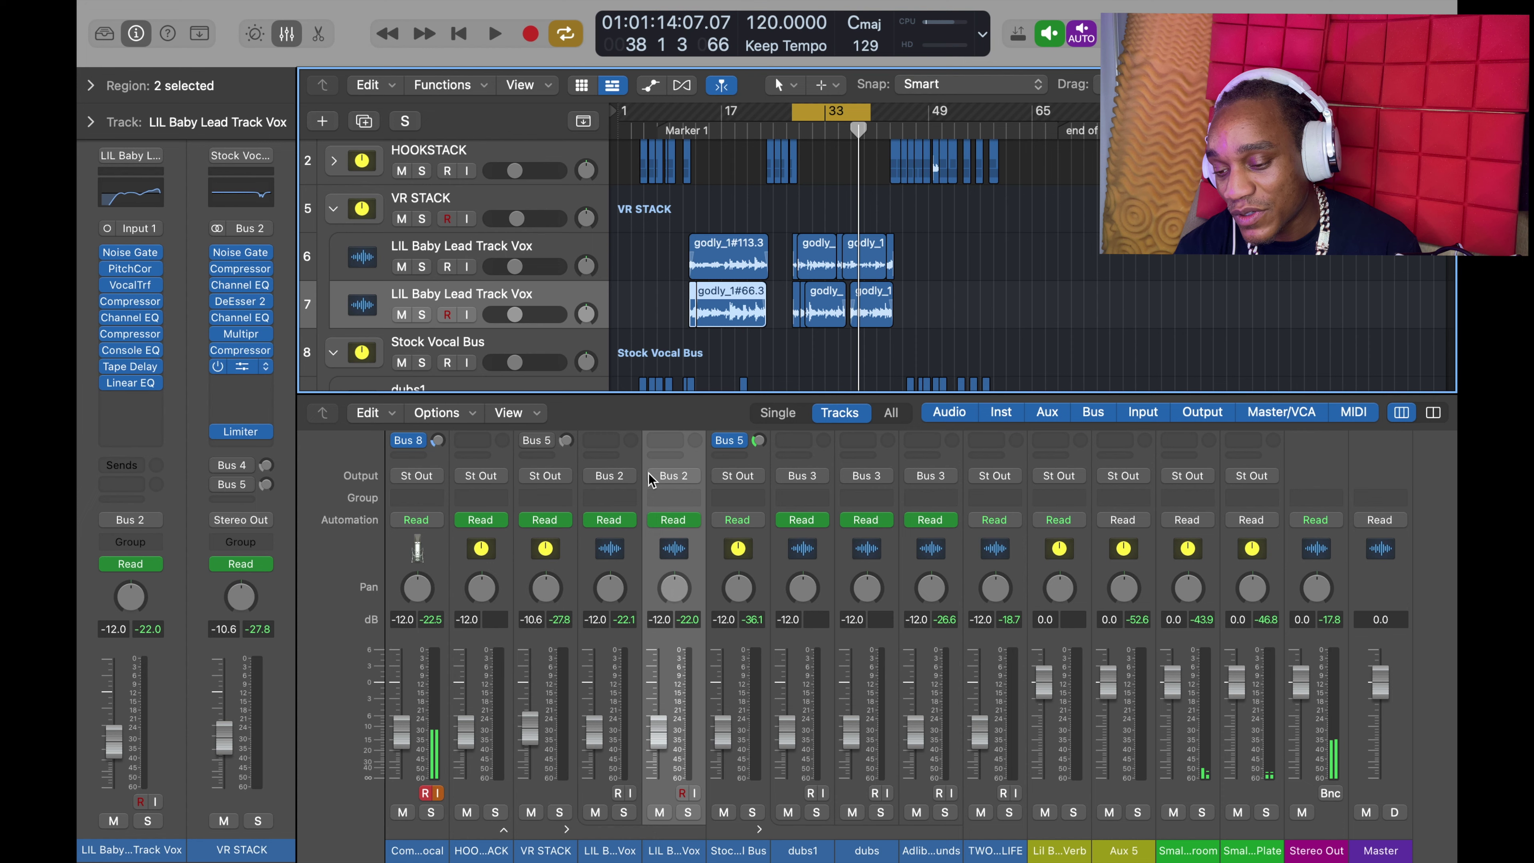
{"action": "scroll", "coordinate": [649, 479], "scroll_direction": "up", "scroll_amount": 5}
{"action": "left_click", "coordinate": [241, 367]}
- Move the Vintage Tube EQ window over to the left side of the screen
{"action": "left_click_drag", "start_coordinate": [752, 335], "coordinate": [310, 227]}
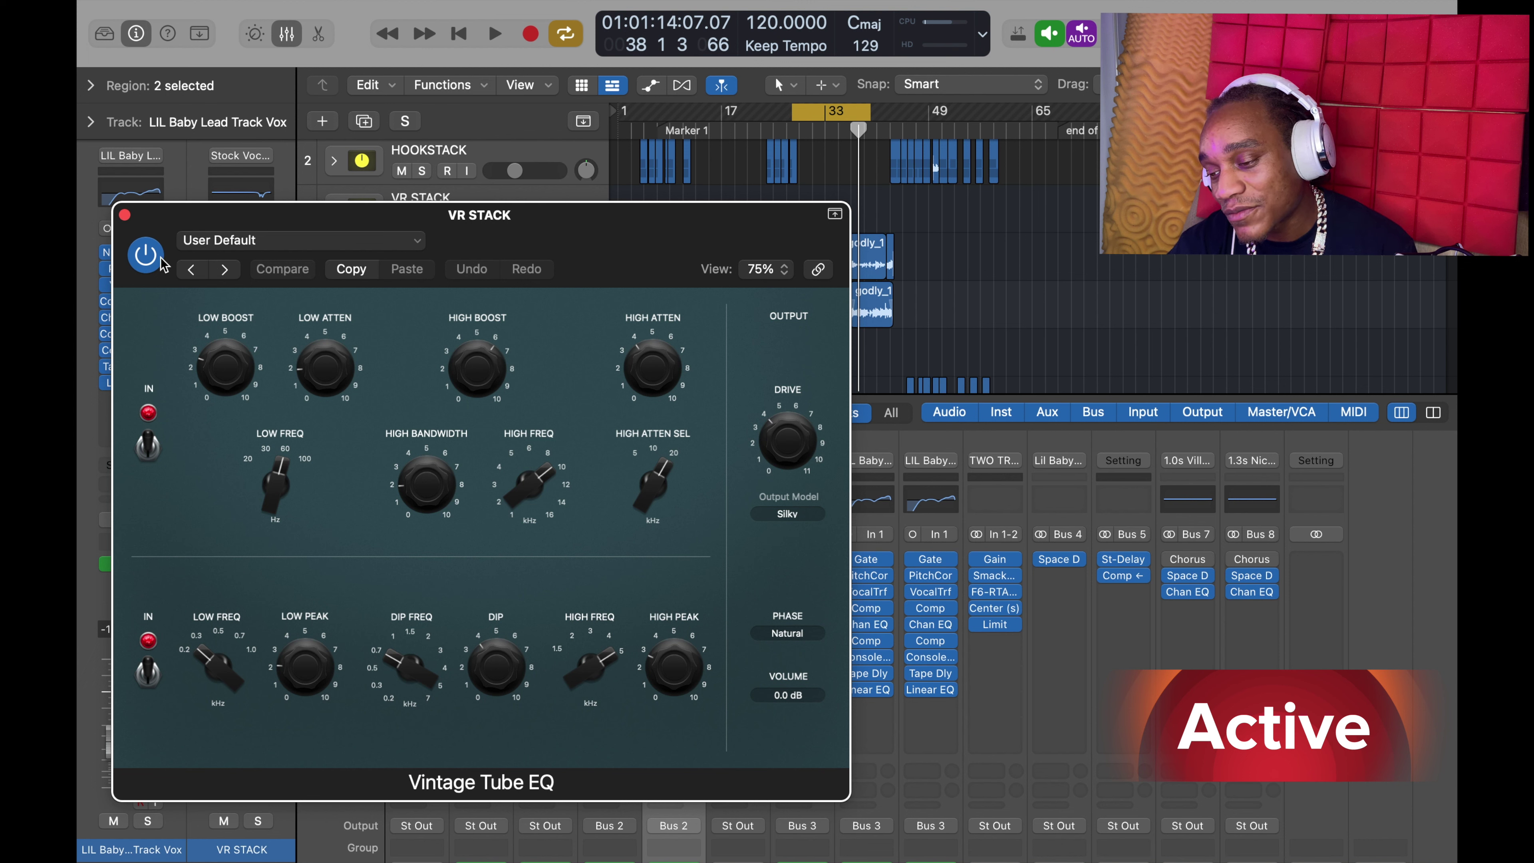
- Play from the cycle start and A/B the Vintage Tube EQ, leaving it active
{"action": "key", "text": "Return"}
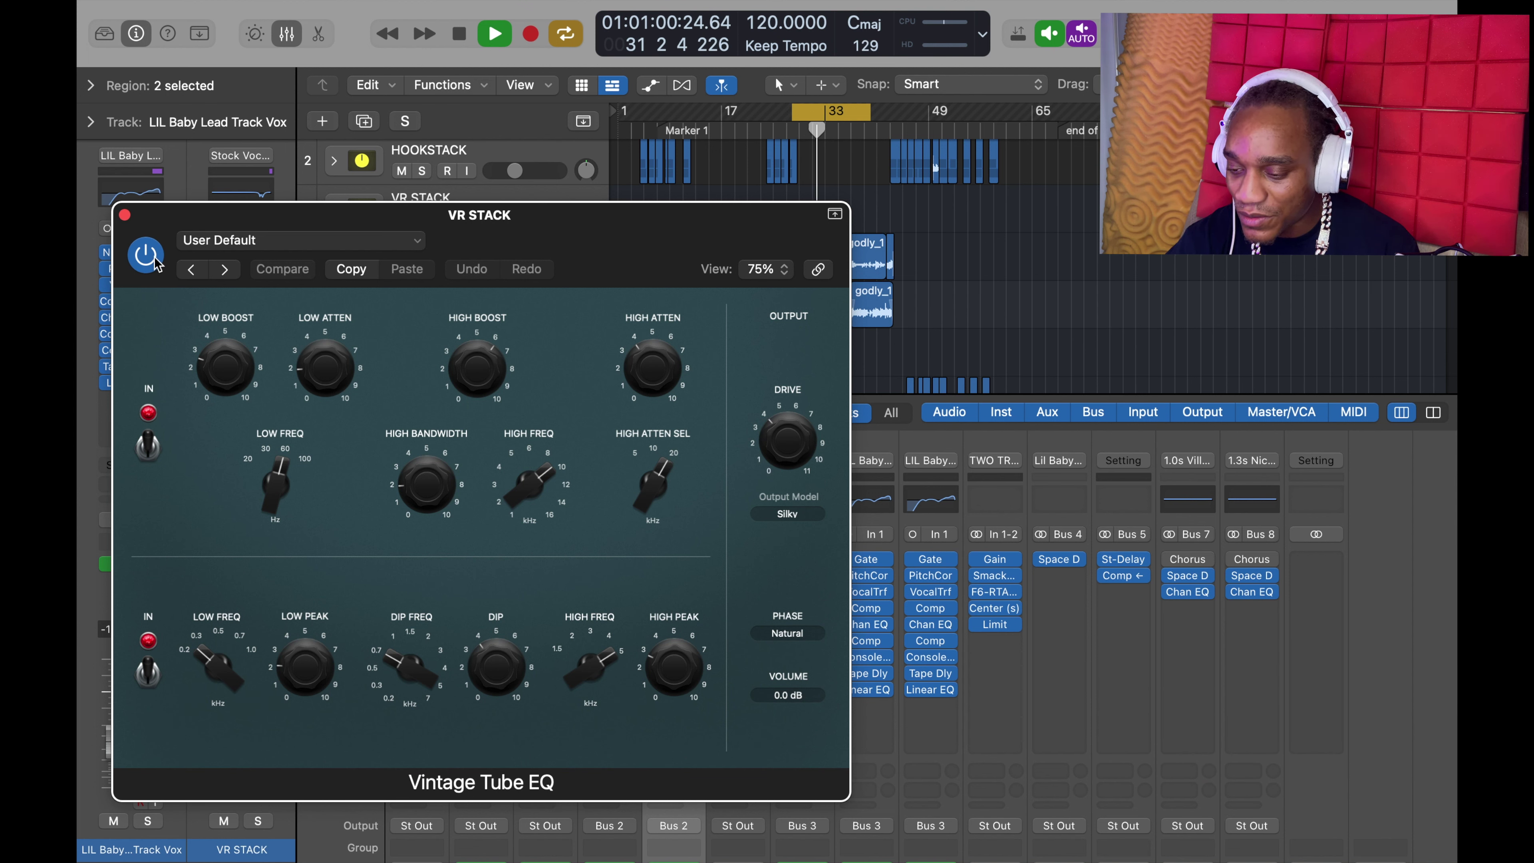
{"action": "left_click", "coordinate": [145, 254]}
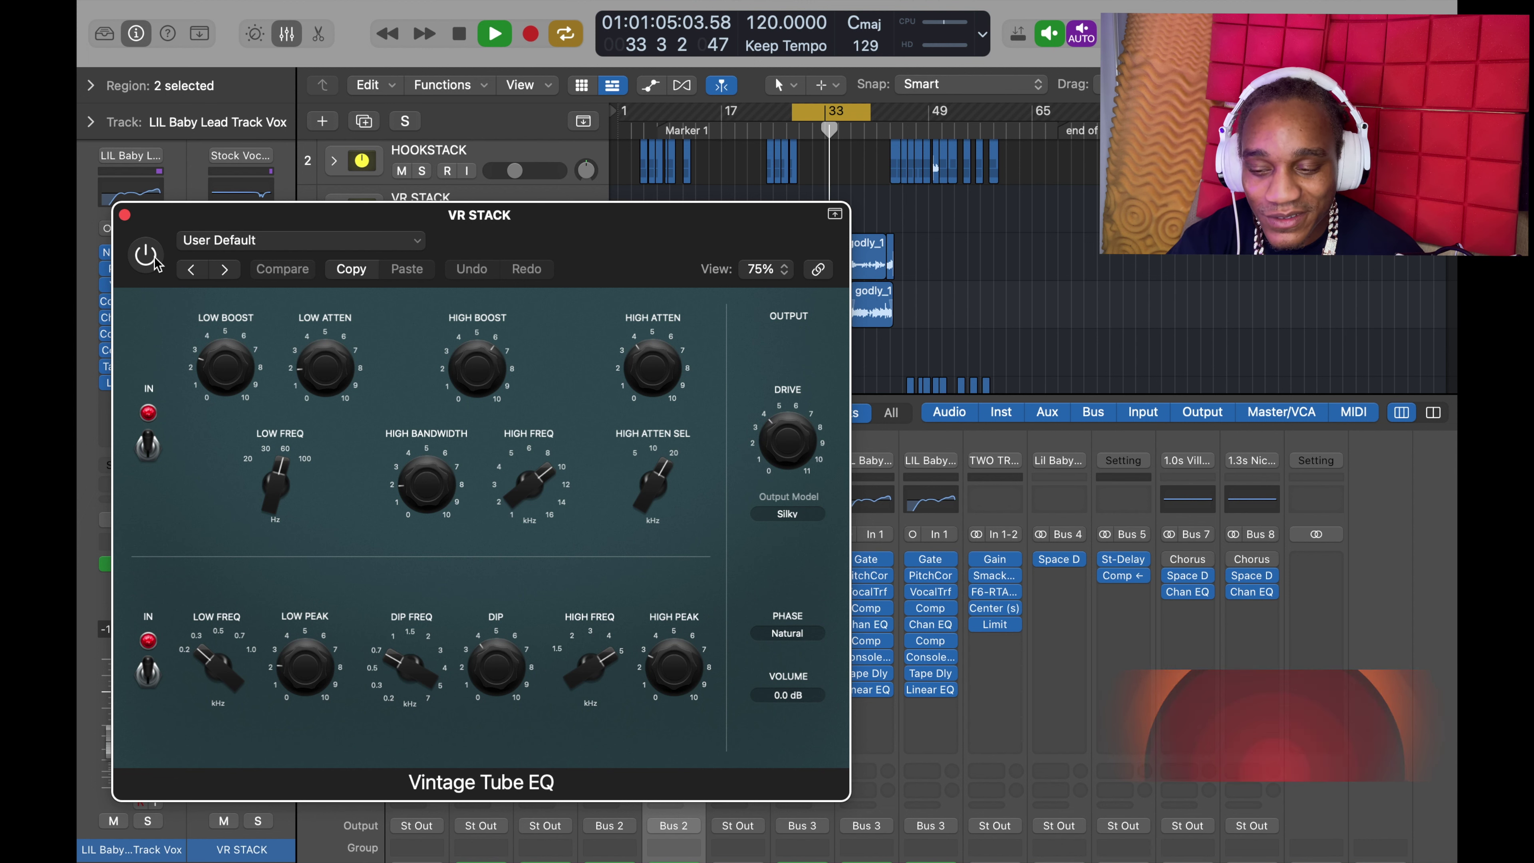
{"action": "left_click", "coordinate": [145, 255]}
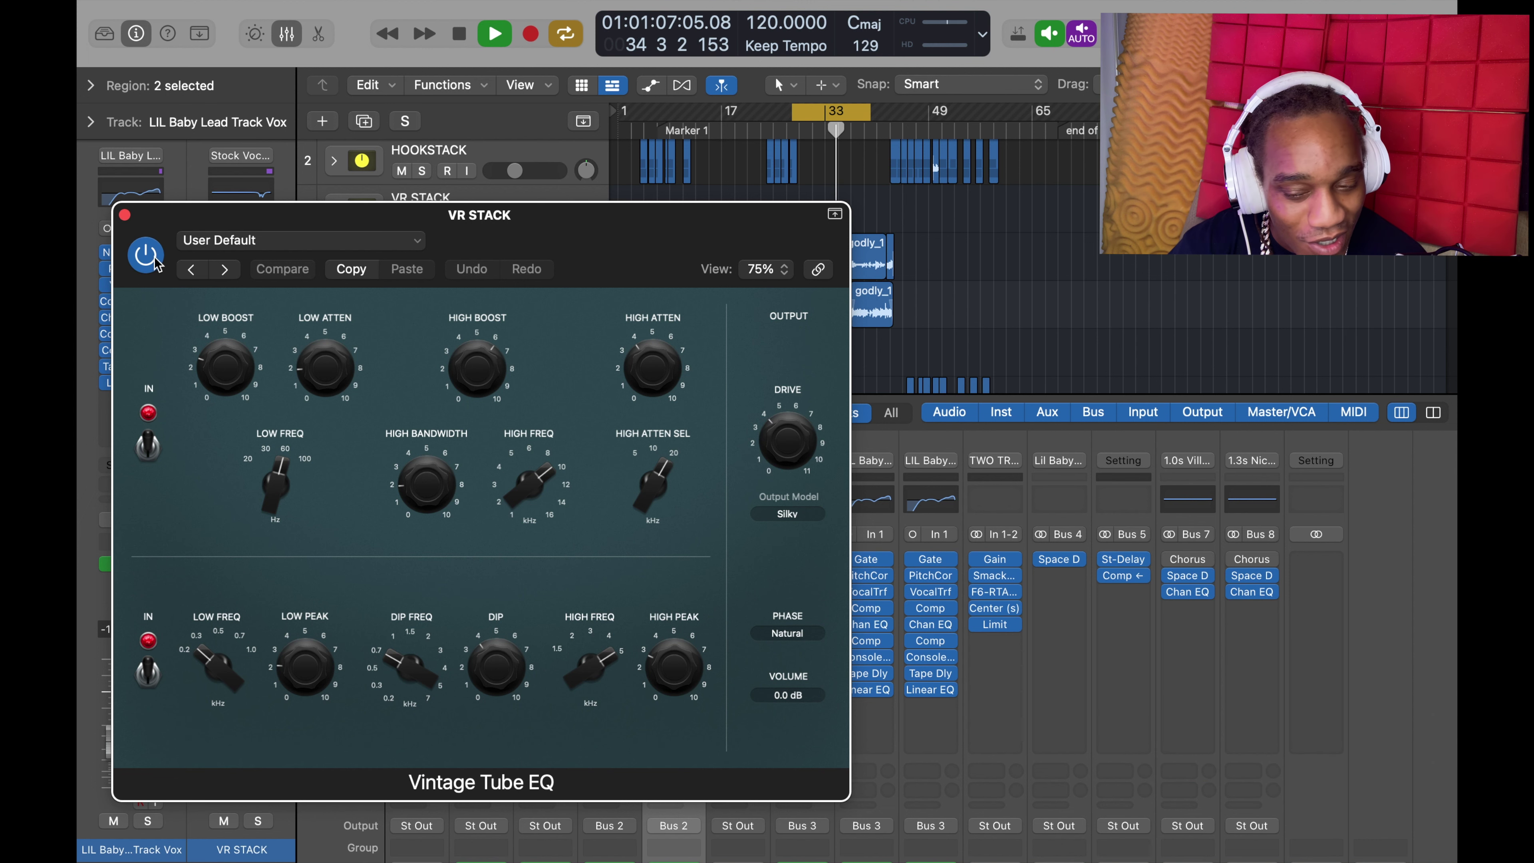
{"action": "key", "text": "space"}
- Record-enable the Compressed Vocal track
{"action": "scroll", "coordinate": [397, 156], "scroll_direction": "up", "scroll_amount": 2}
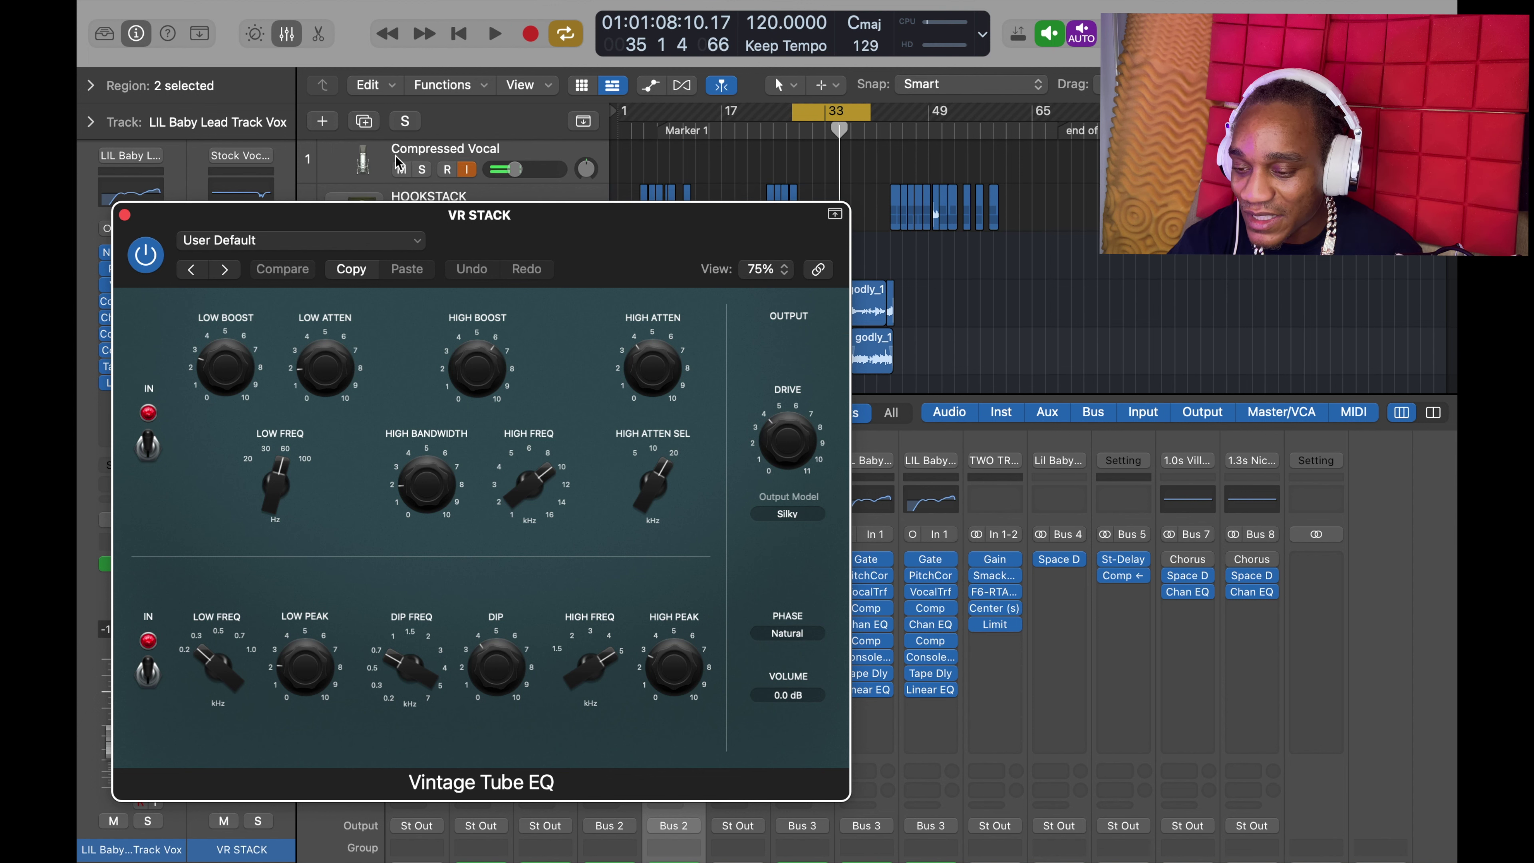
{"action": "left_click", "coordinate": [444, 174]}
{"action": "scroll", "coordinate": [440, 176], "scroll_direction": "down", "scroll_amount": 1}
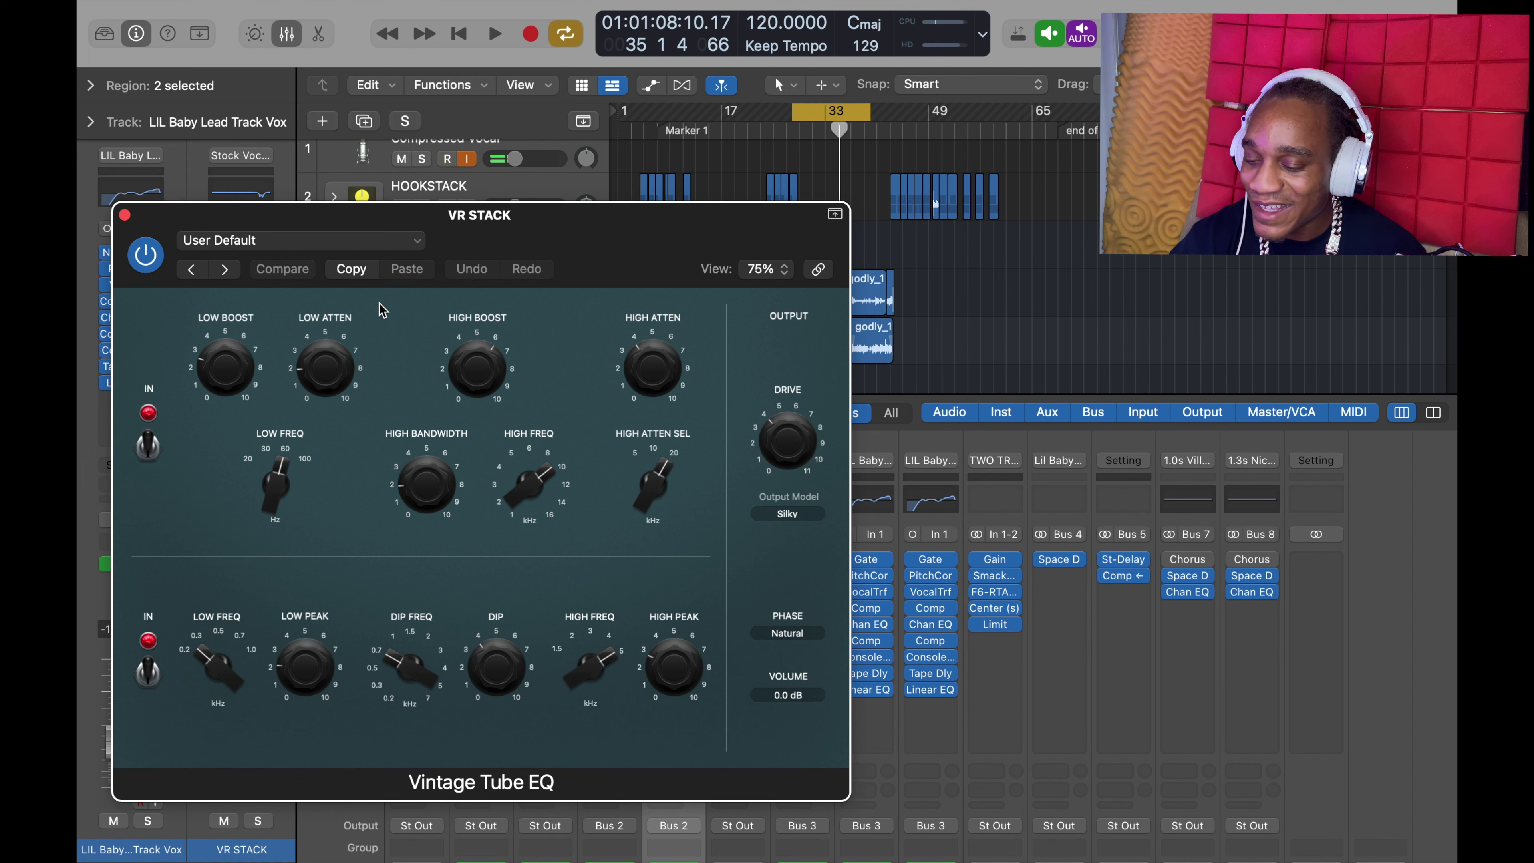
{"action": "mouse_move", "coordinate": [369, 413]}
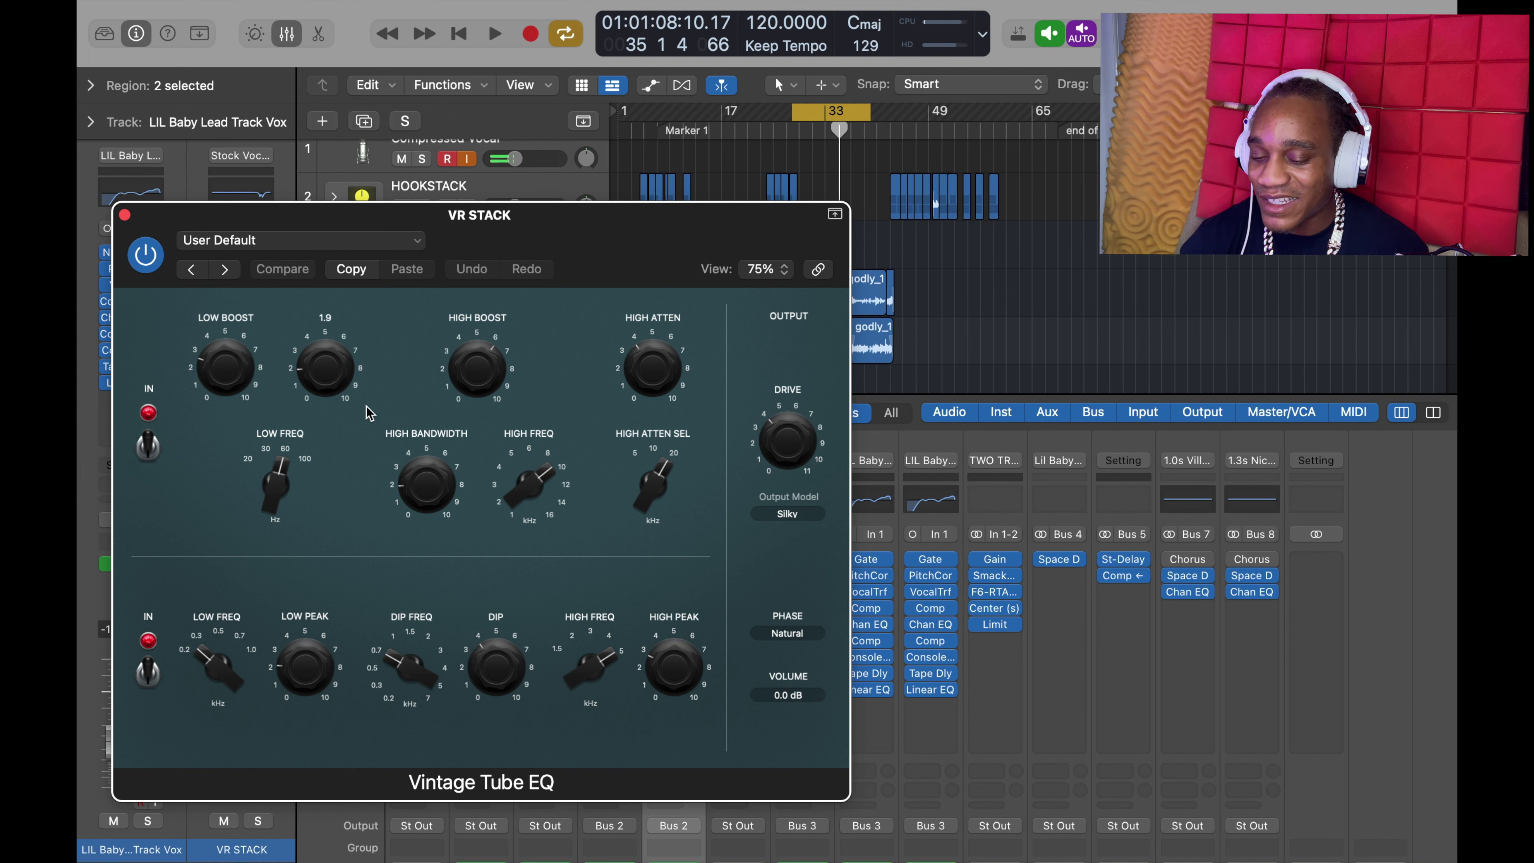
- Close the Vintage Tube EQ and dismiss the Tube EQ slot's plug-in list without changes
{"action": "left_click", "coordinate": [125, 215]}
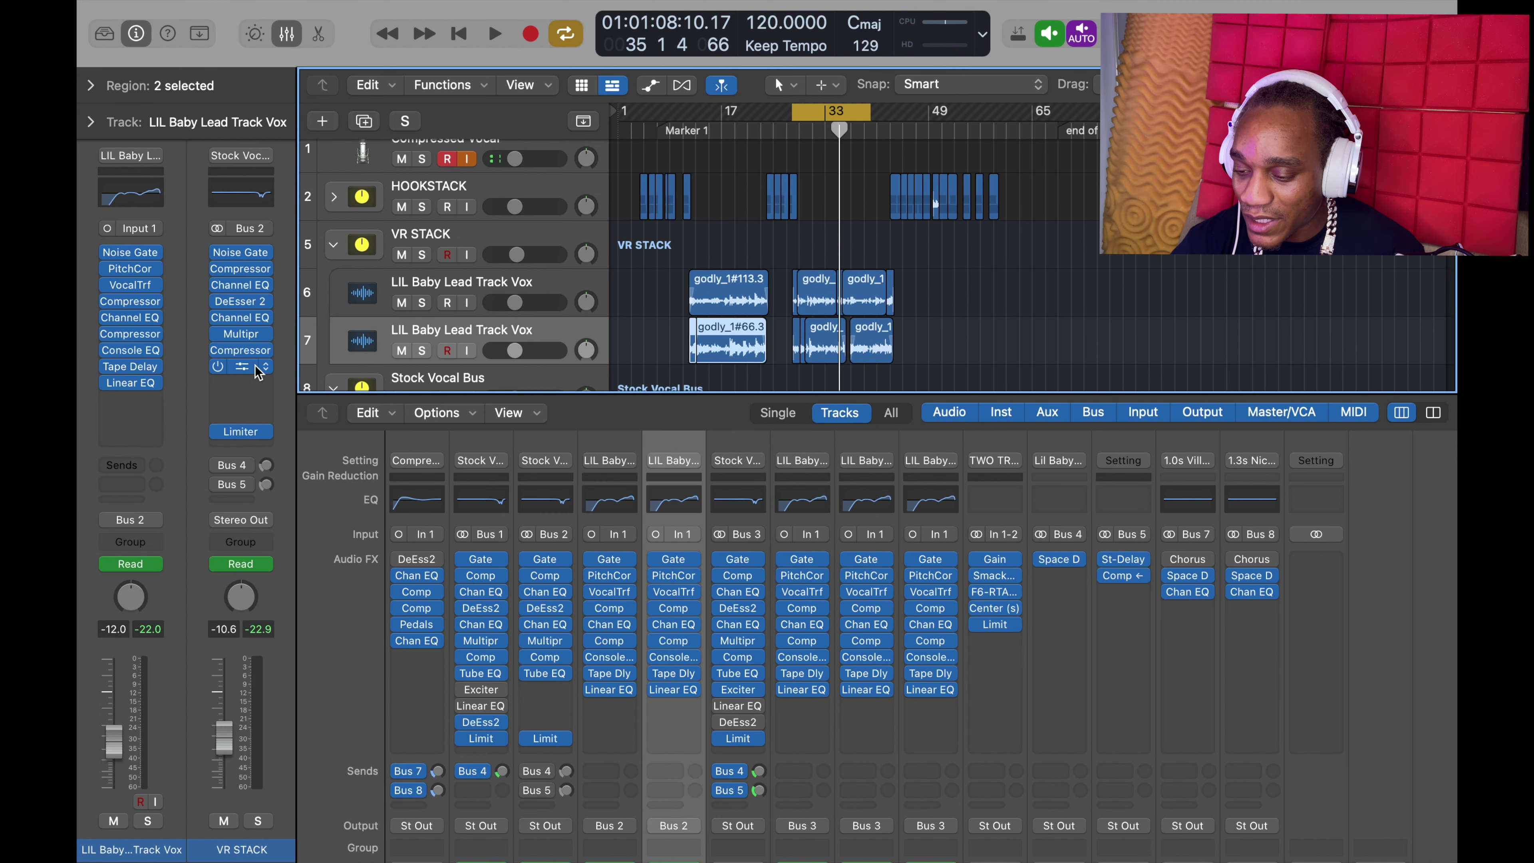
{"action": "left_click", "coordinate": [267, 368]}
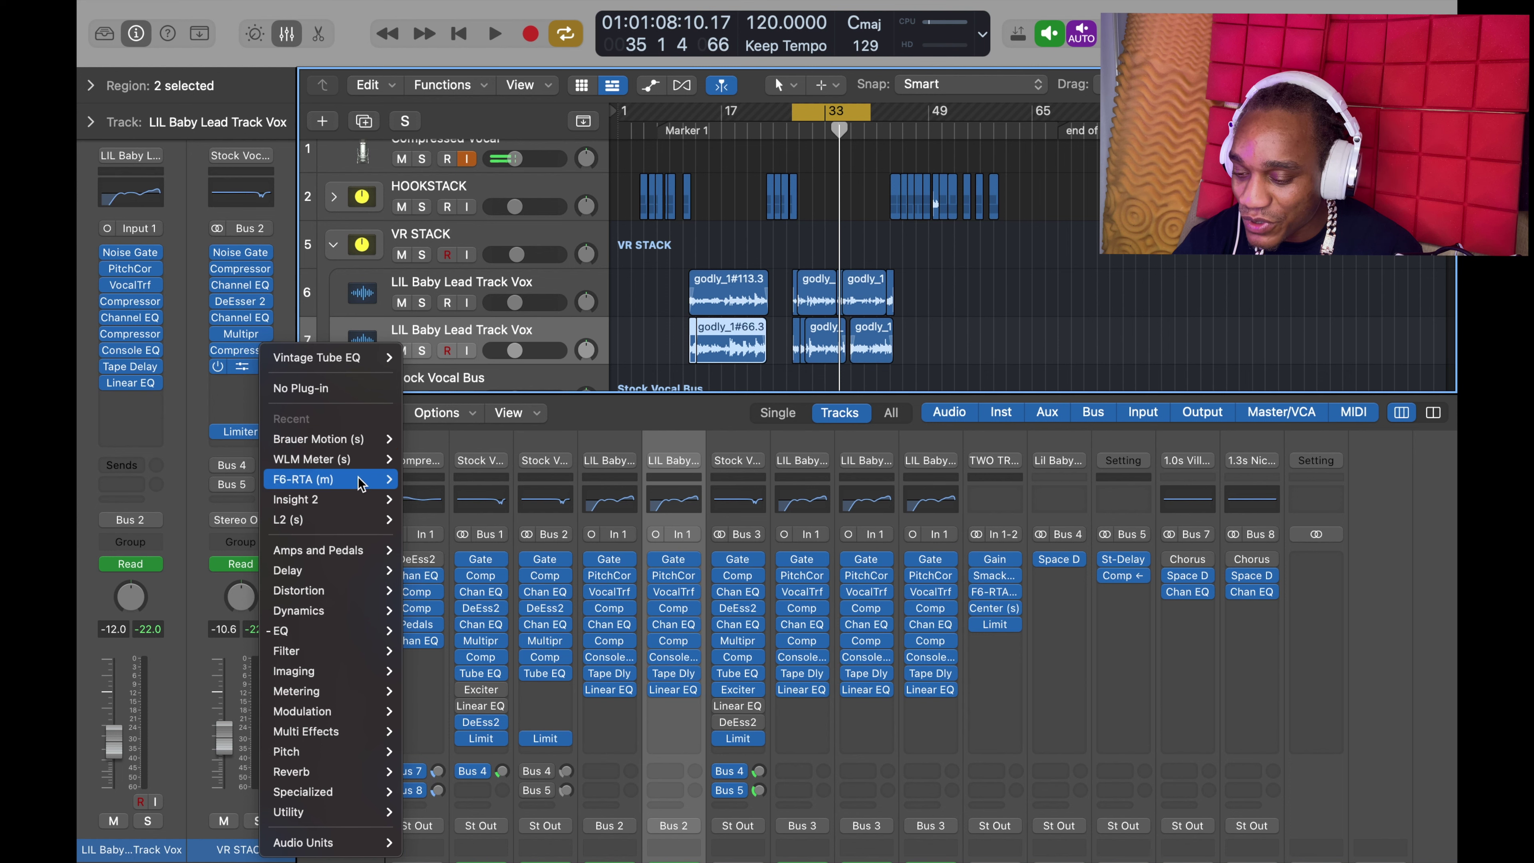
{"action": "mouse_move", "coordinate": [349, 632]}
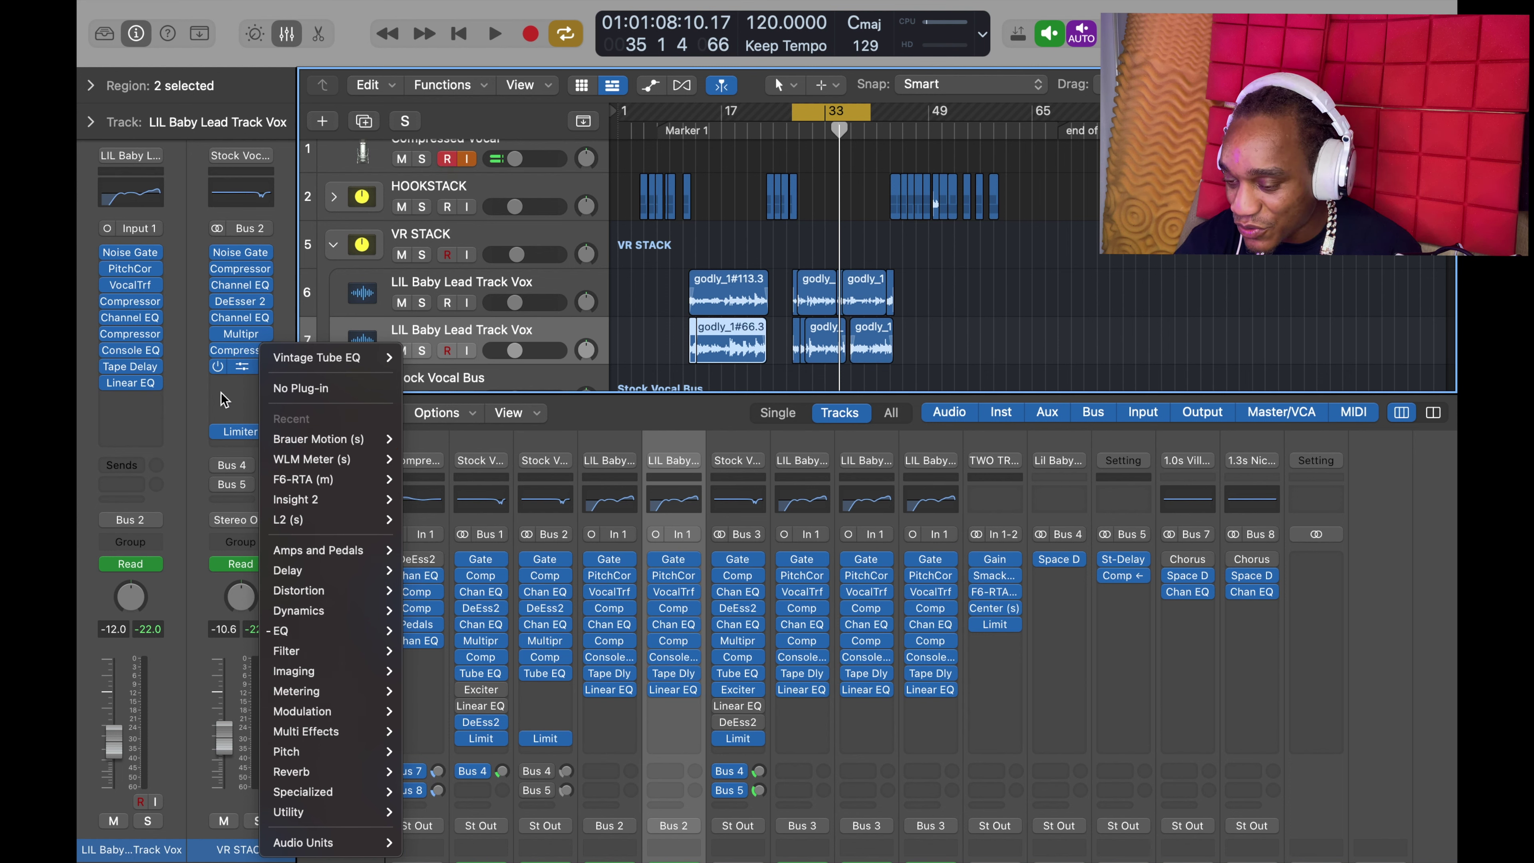
{"action": "left_click", "coordinate": [225, 417]}
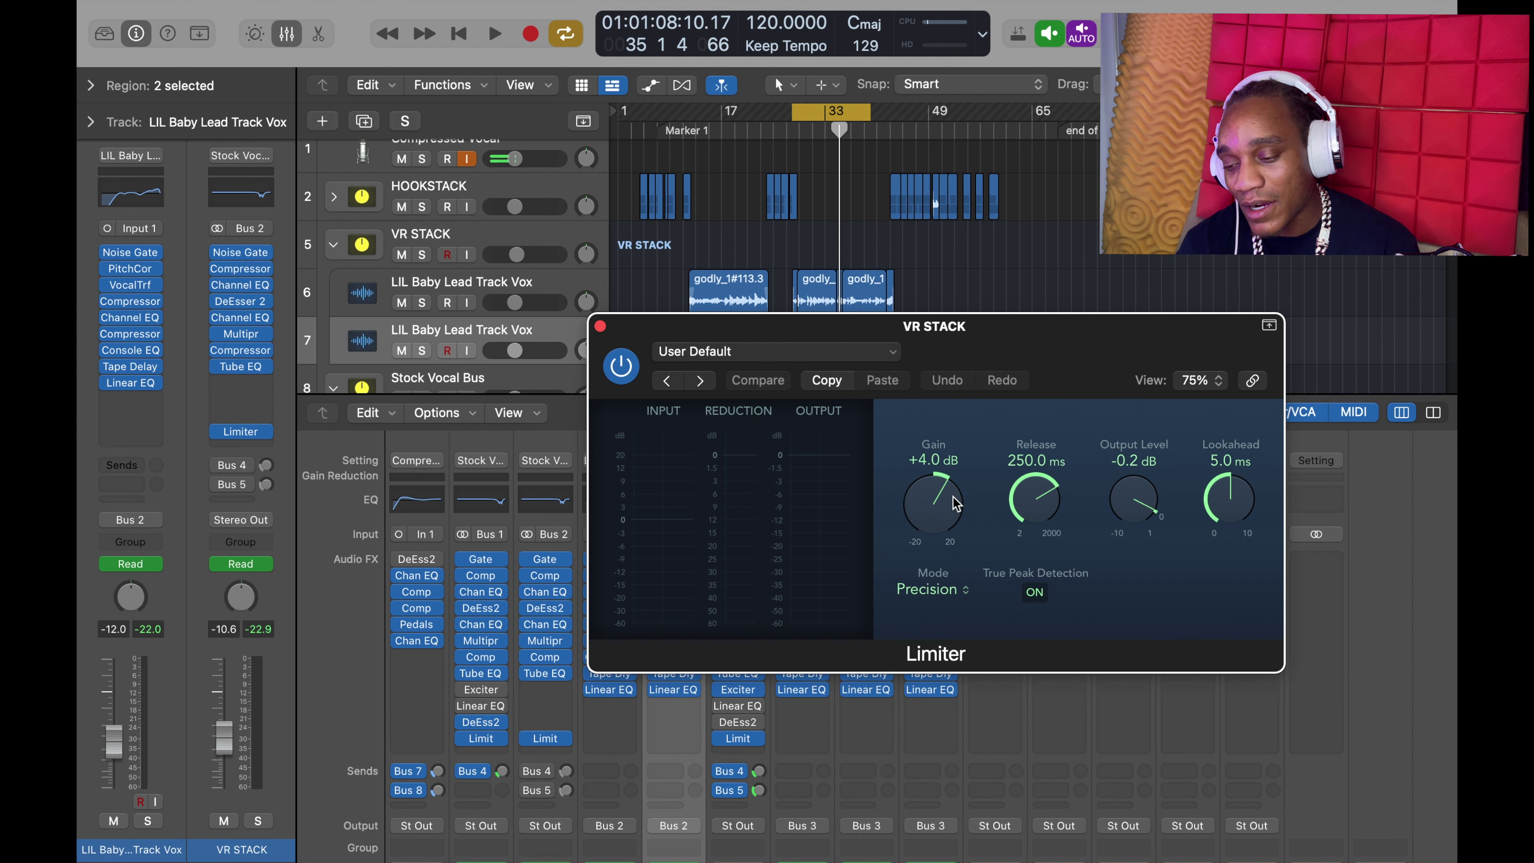
- Solo VR STACK, A/B its Limiter during playback, then stop and close the Limiter window
{"action": "key", "text": "s"}
{"action": "key", "text": "space"}
{"action": "left_click", "coordinate": [621, 366]}
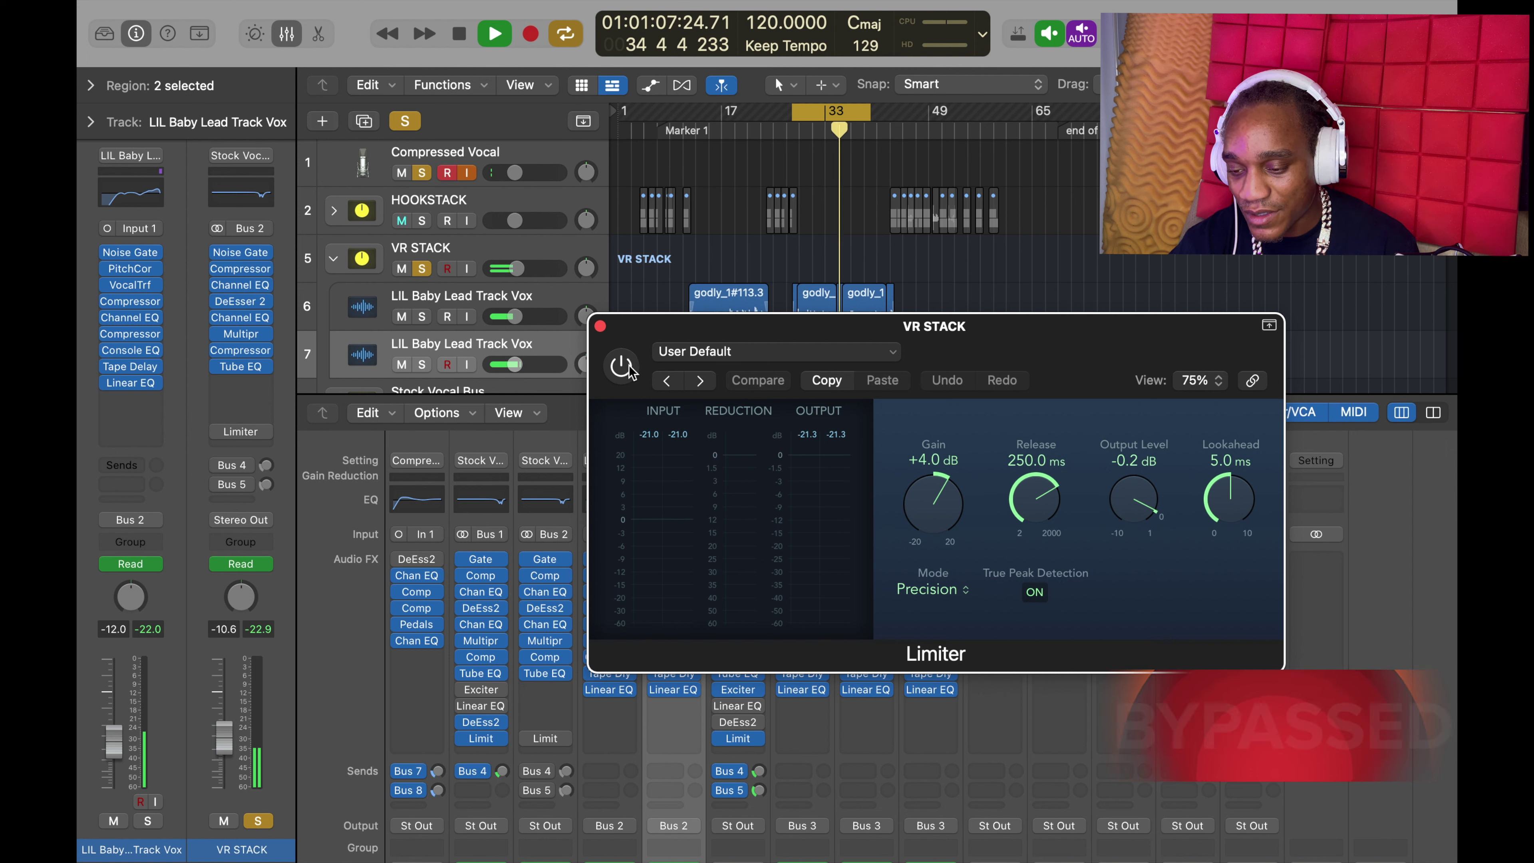
{"action": "left_click", "coordinate": [622, 366]}
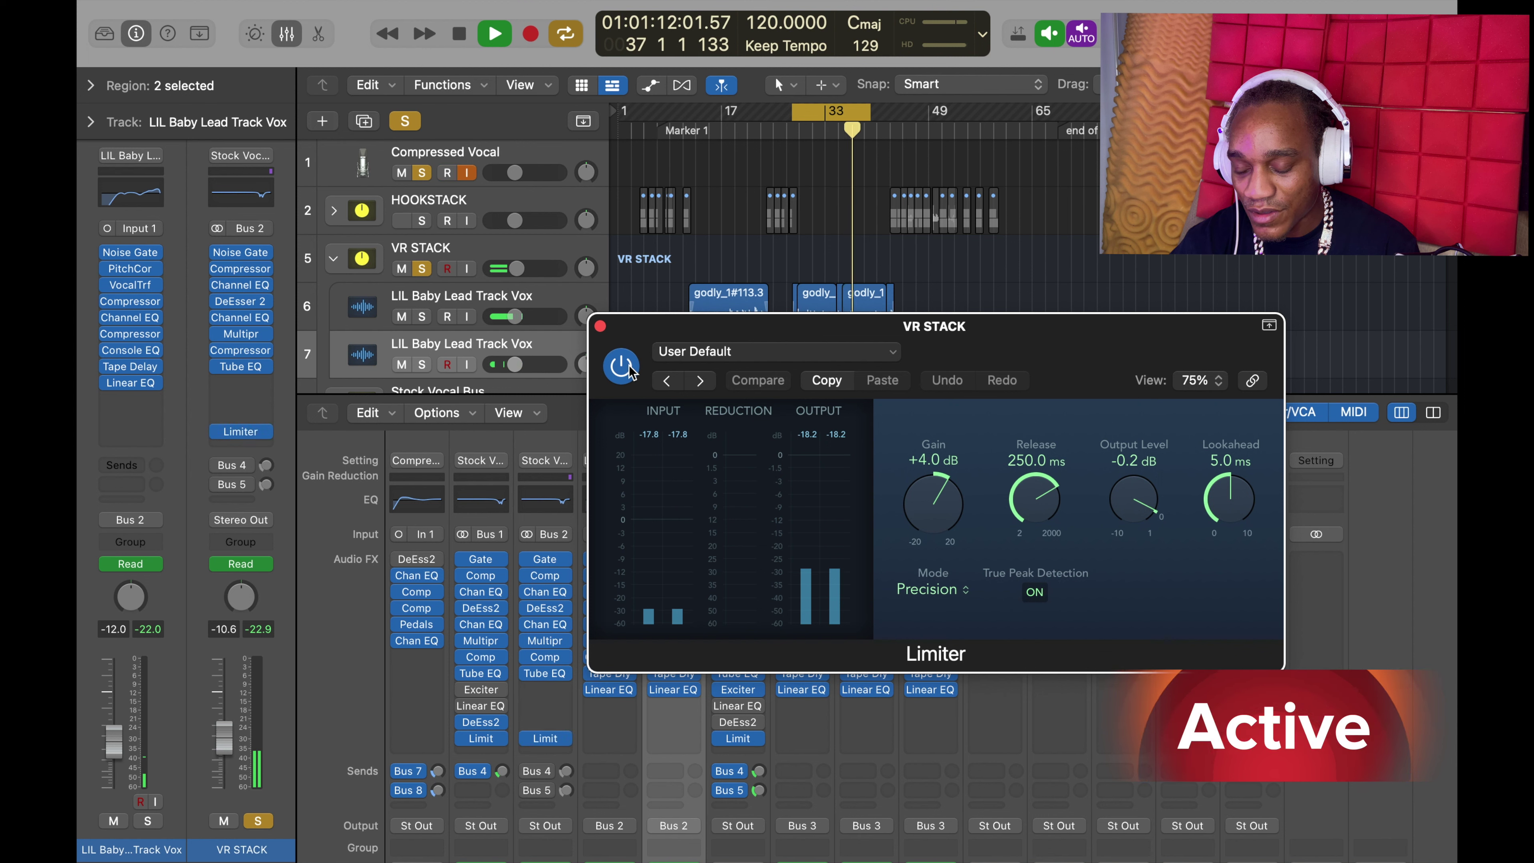
{"action": "key", "text": "space"}
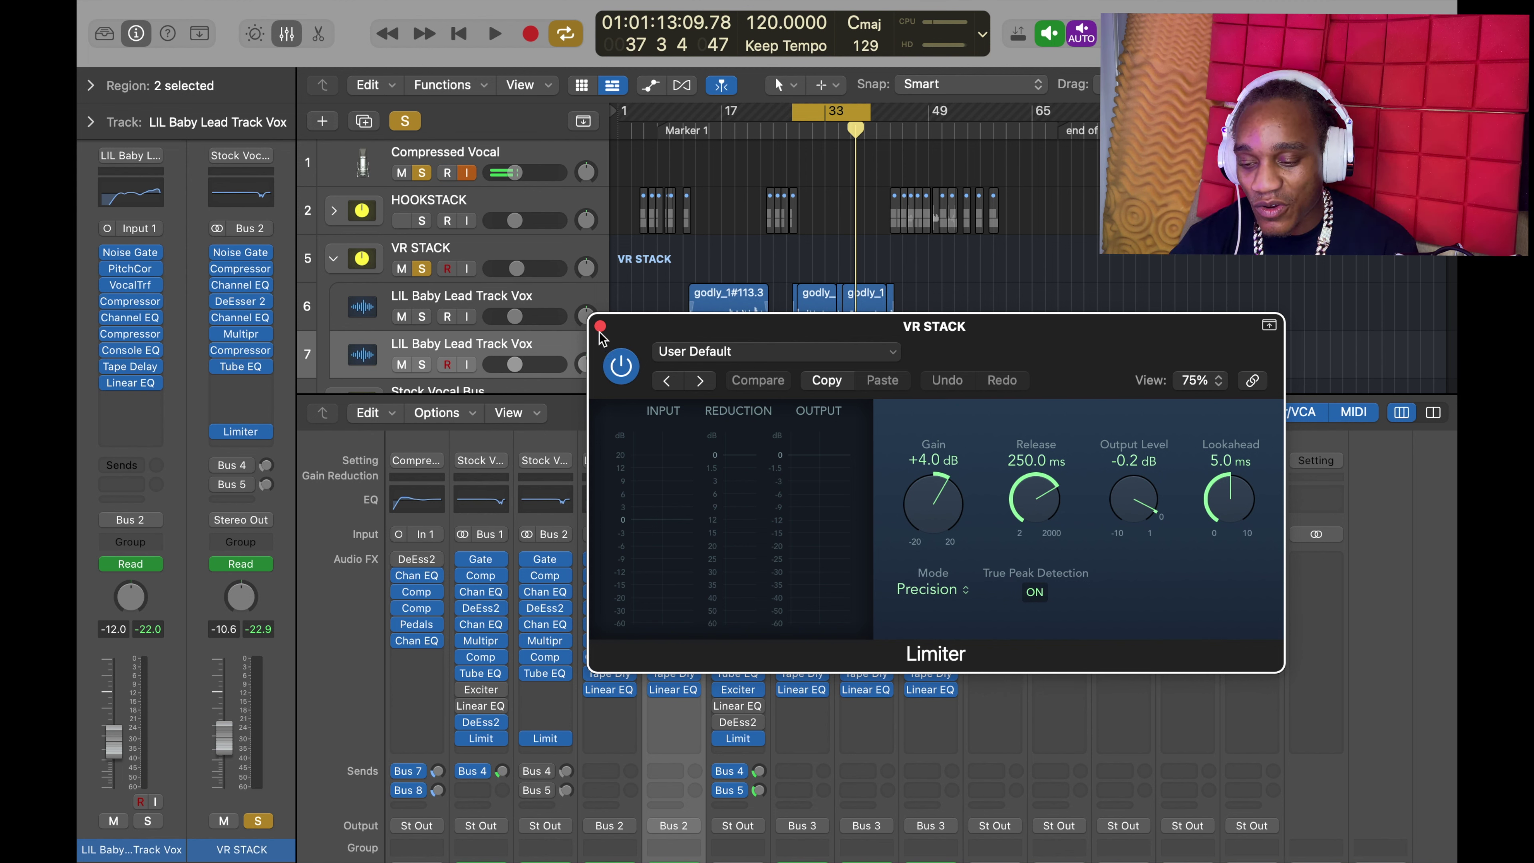
{"action": "left_click", "coordinate": [600, 327]}
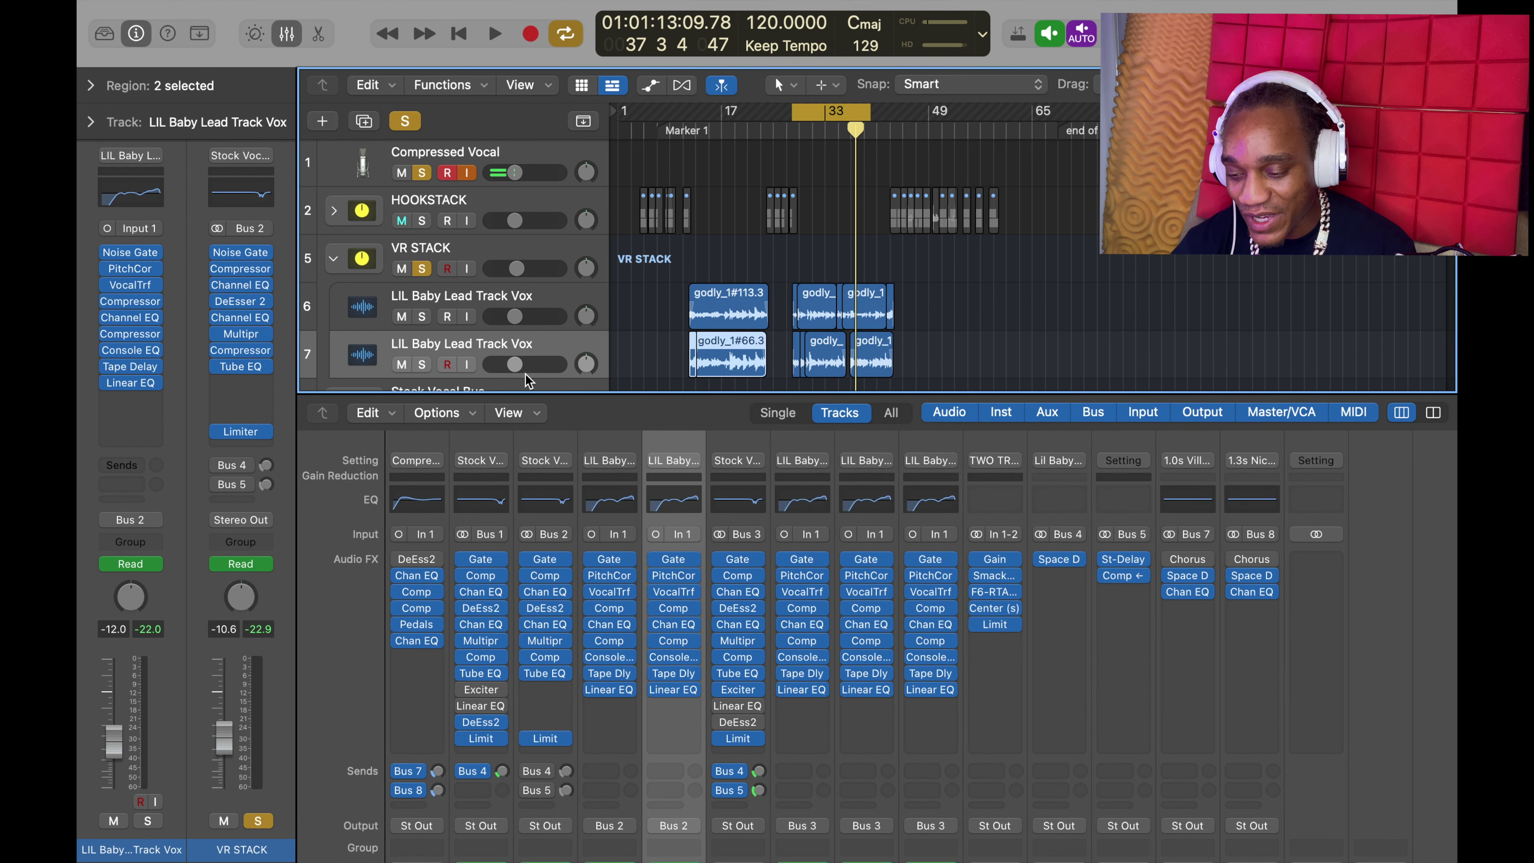
- Turn on VR STACK's Bus 4 reverb send and open Bus 7's Space Designer with 1.0s Villa Bathroom
{"action": "mouse_move", "coordinate": [237, 476]}
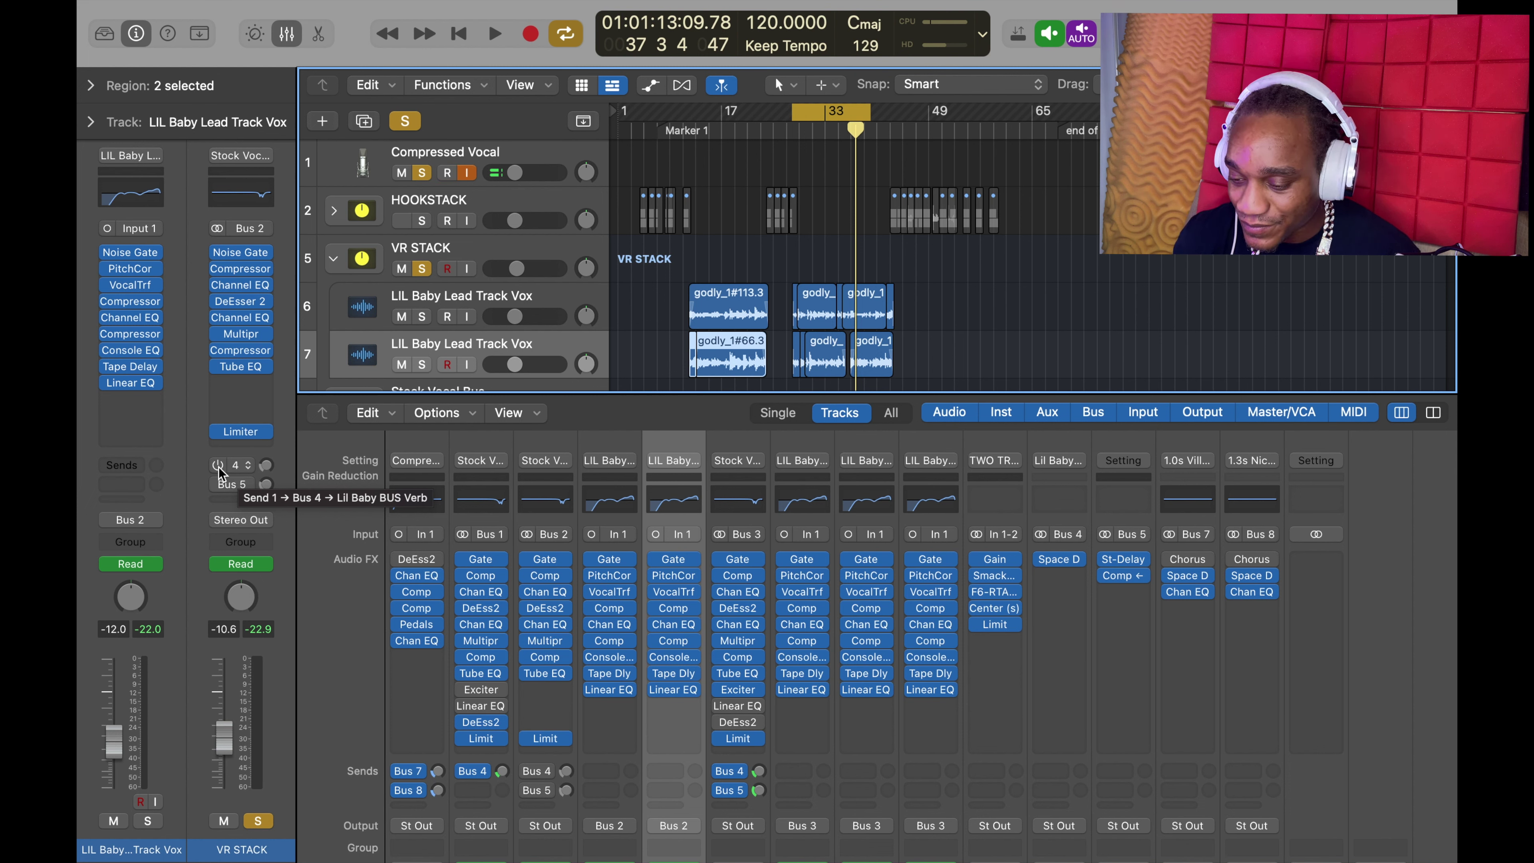
{"action": "left_click", "coordinate": [218, 465]}
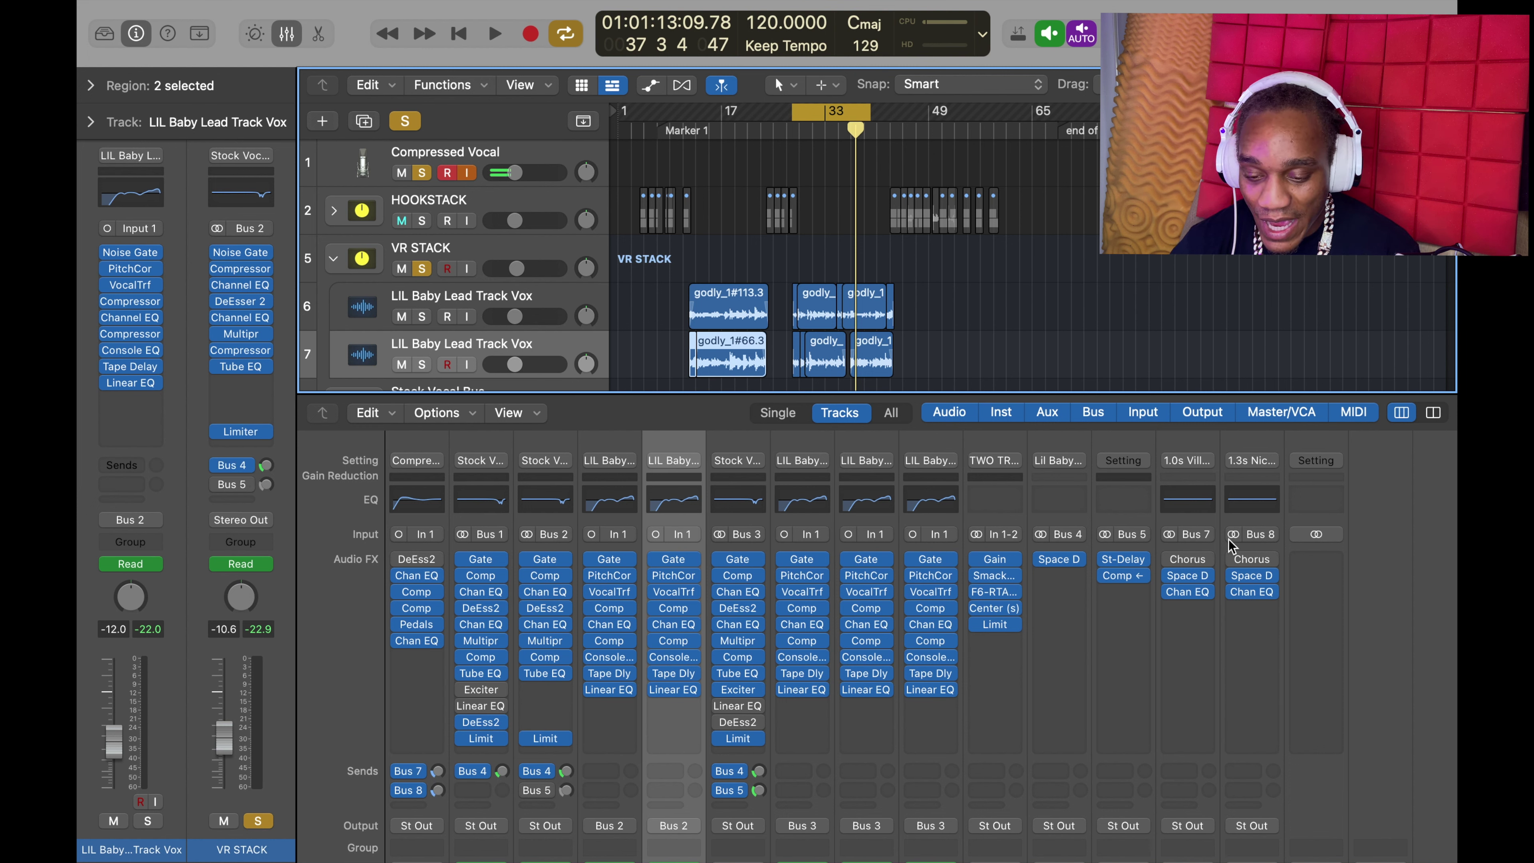
{"action": "mouse_move", "coordinate": [1202, 578]}
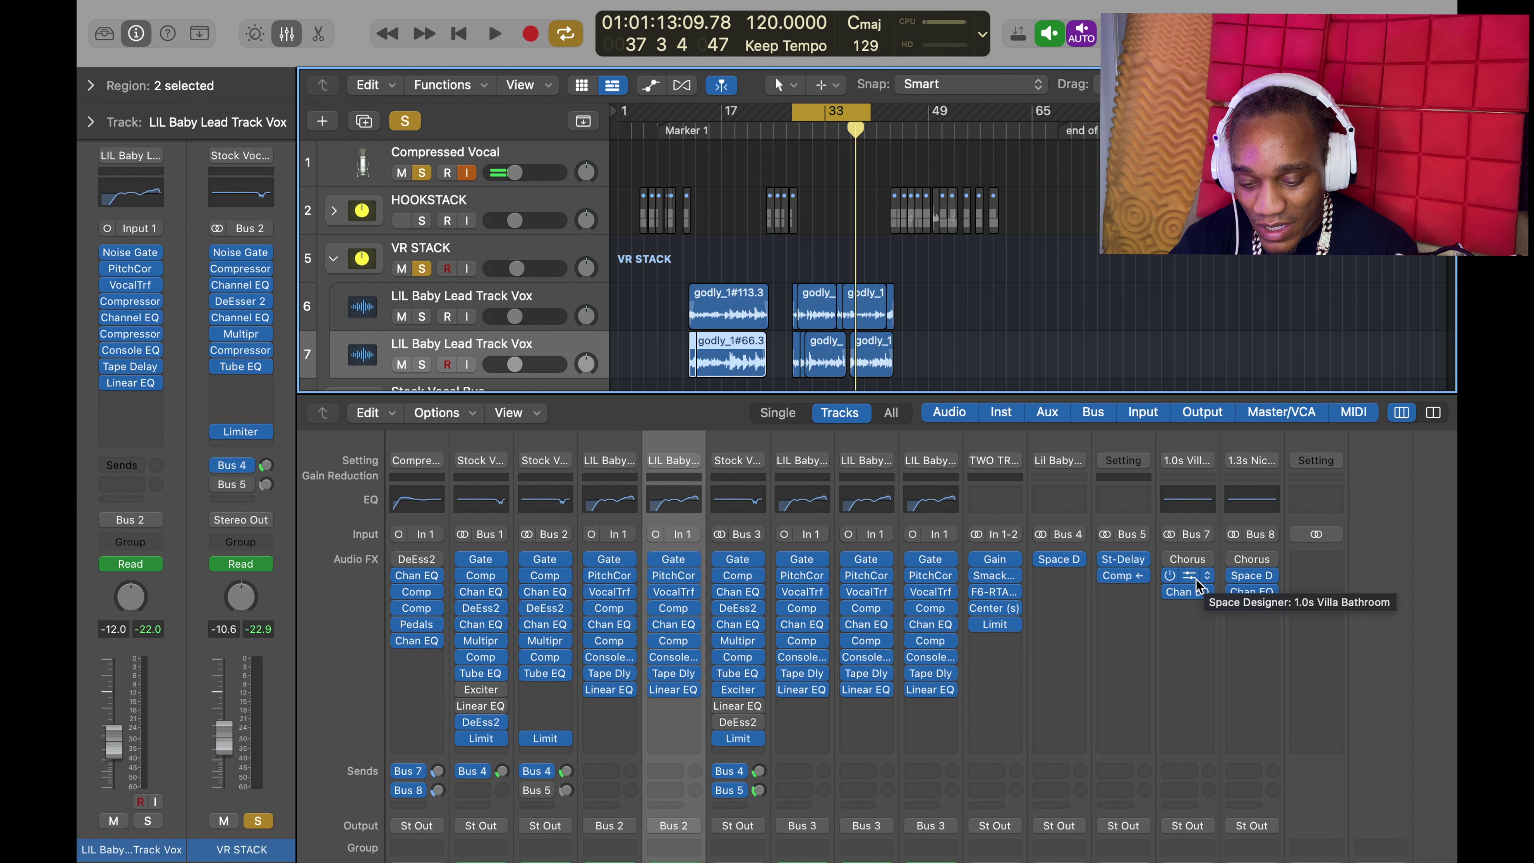
{"action": "scroll", "coordinate": [1199, 586], "scroll_direction": "down", "scroll_amount": 2}
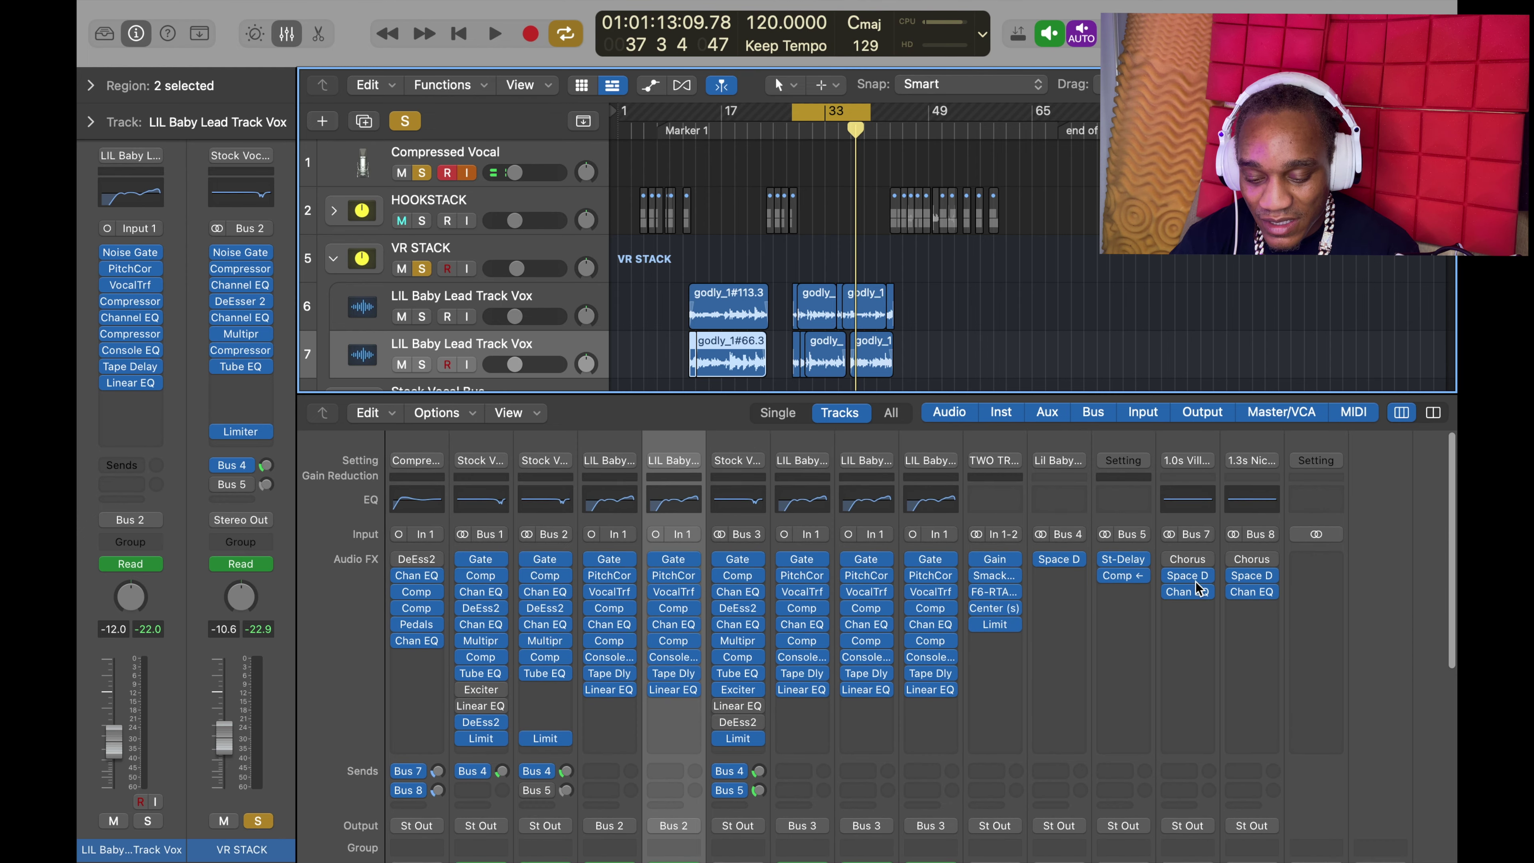
{"action": "scroll", "coordinate": [1199, 586], "scroll_direction": "down", "scroll_amount": 5}
{"action": "scroll", "coordinate": [1196, 587], "scroll_direction": "up", "scroll_amount": 5}
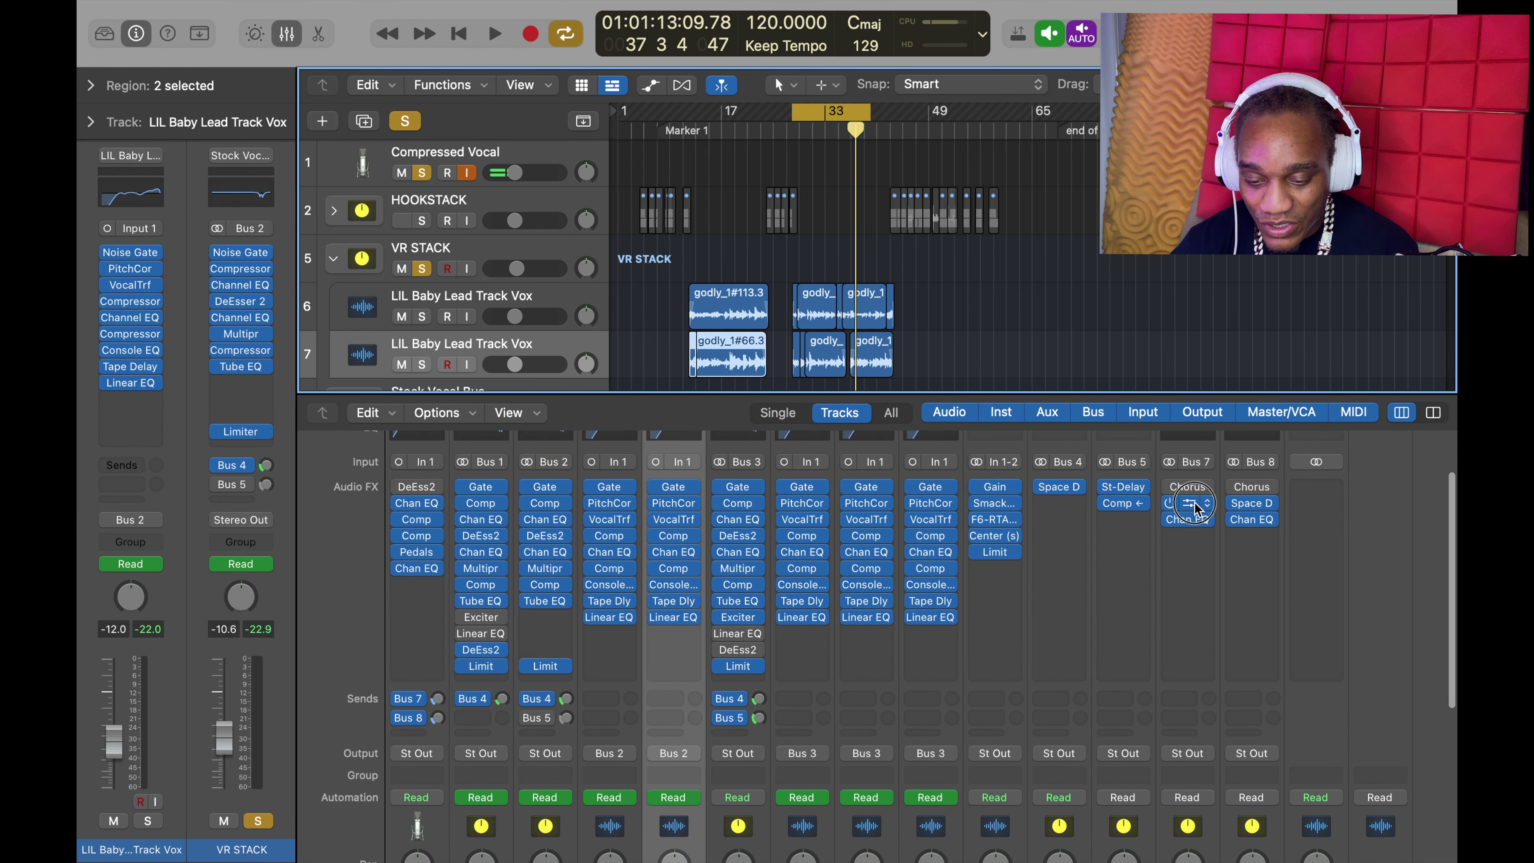
{"action": "left_click", "coordinate": [1196, 513]}
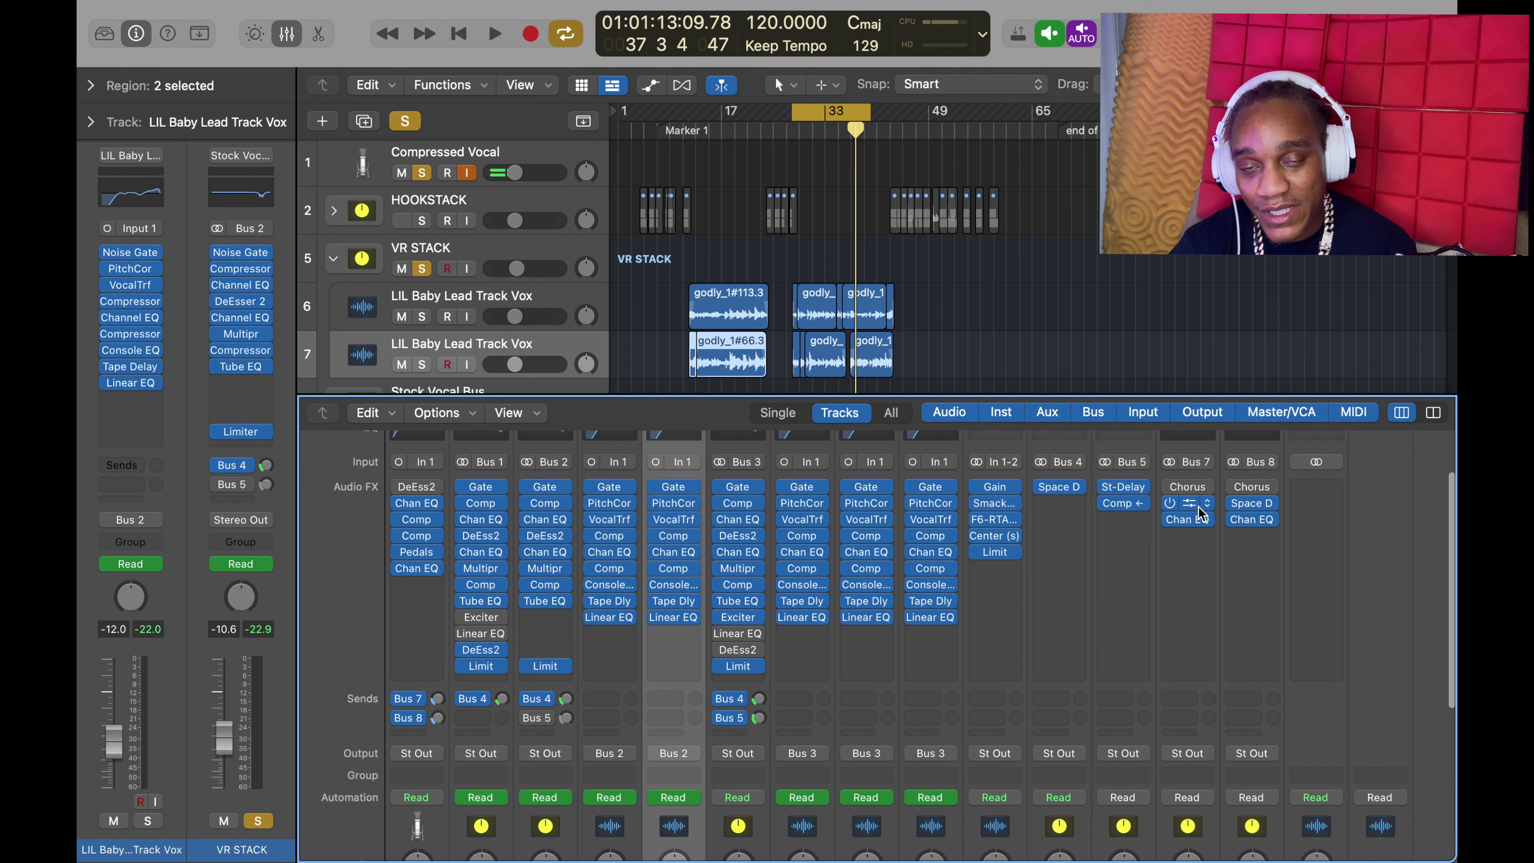
{"action": "left_click", "coordinate": [1199, 507]}
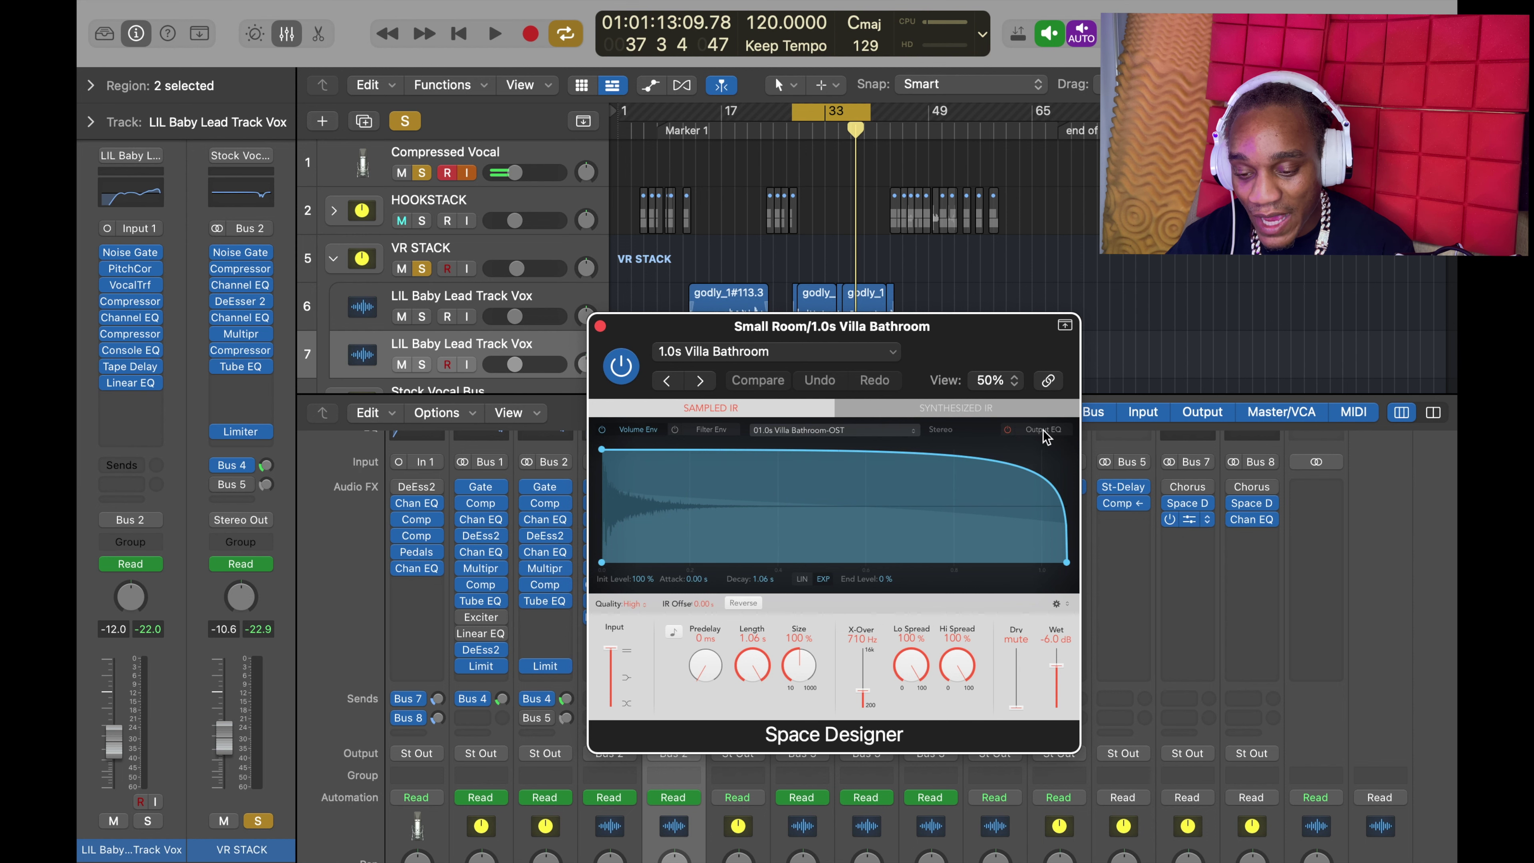
- Check Bus 7's Channel EQ, then try and discard a low cut in the reverb's Output EQ
{"action": "left_click", "coordinate": [1089, 461]}
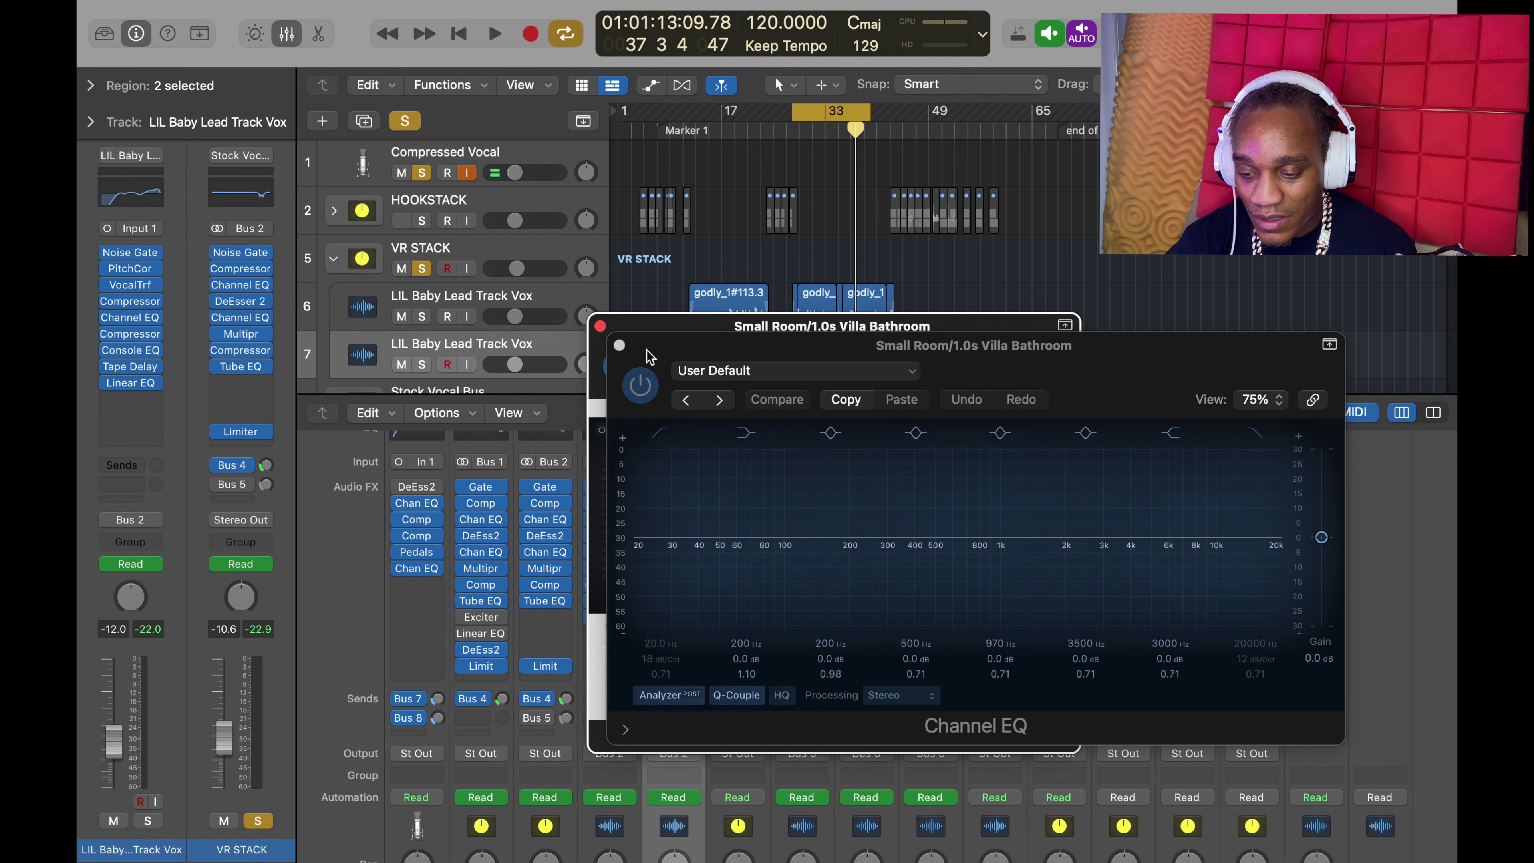
{"action": "left_click", "coordinate": [620, 345]}
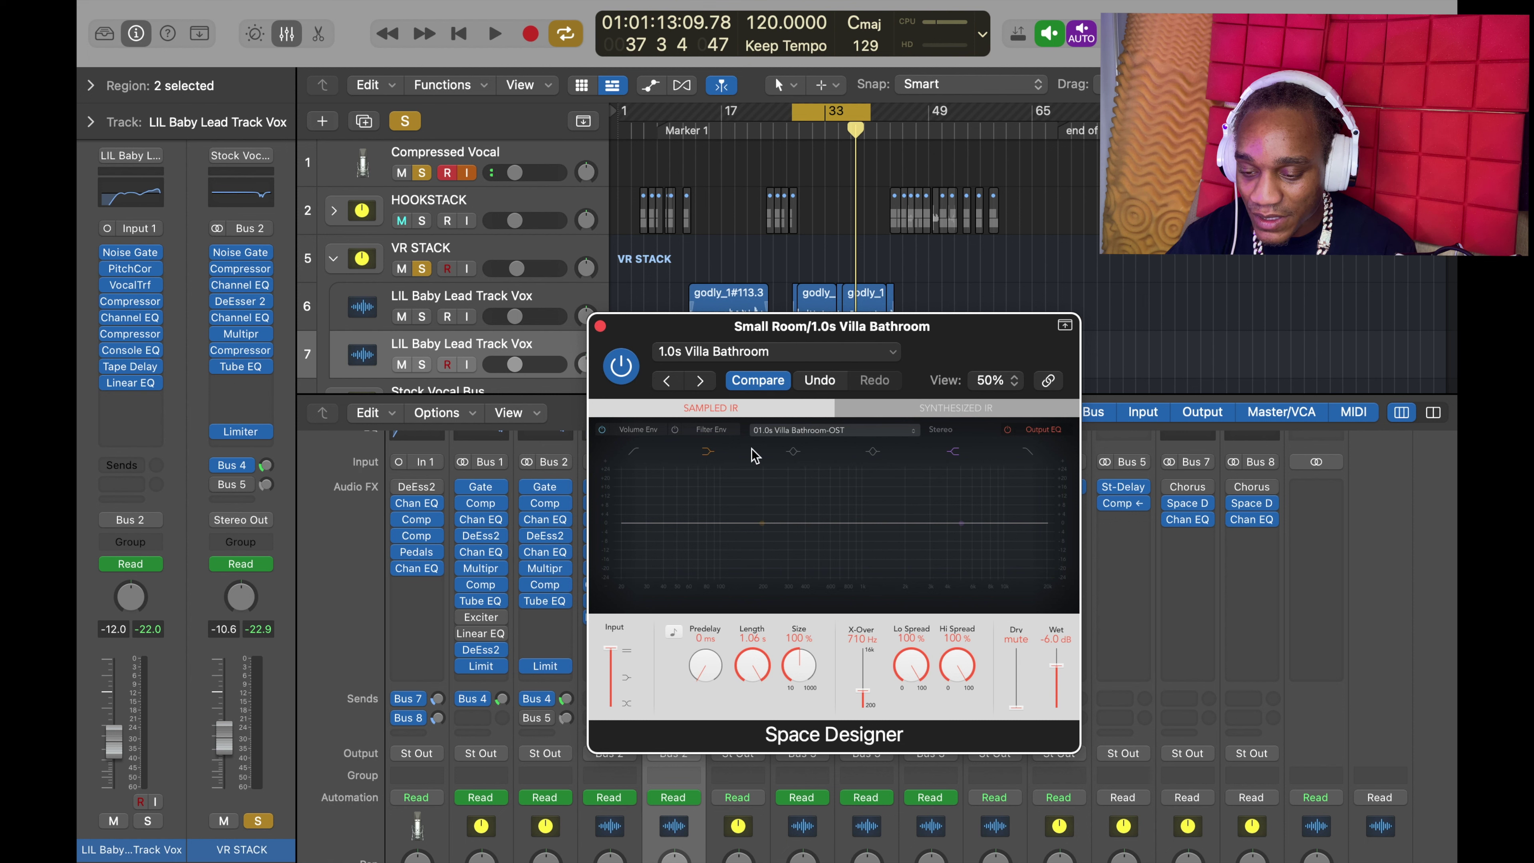
{"action": "left_click", "coordinate": [634, 453]}
{"action": "left_click_drag", "start_coordinate": [671, 533], "coordinate": [769, 590]}
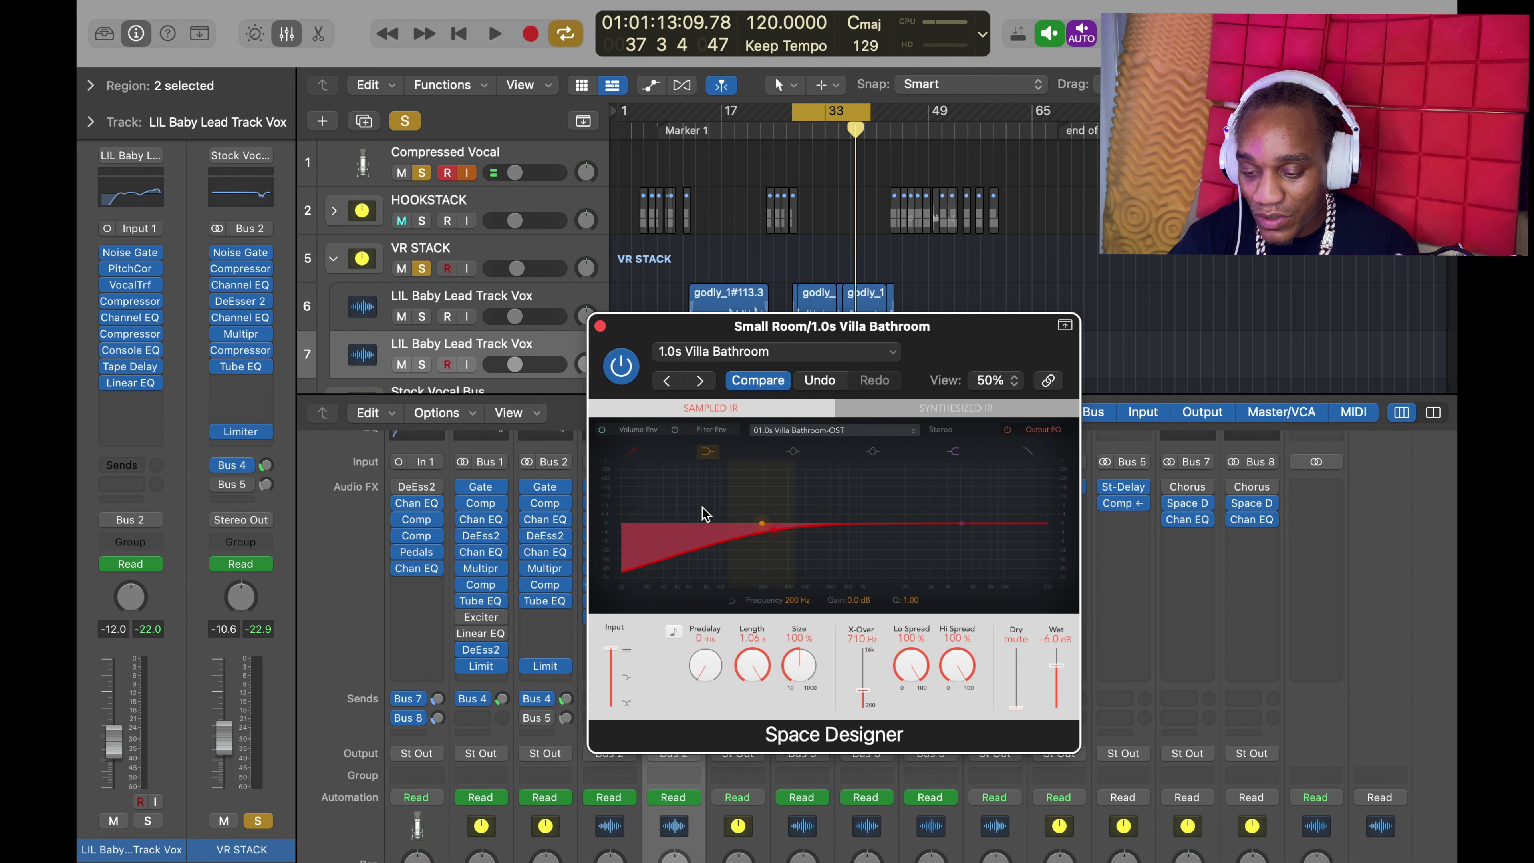
{"action": "left_click", "coordinate": [640, 460]}
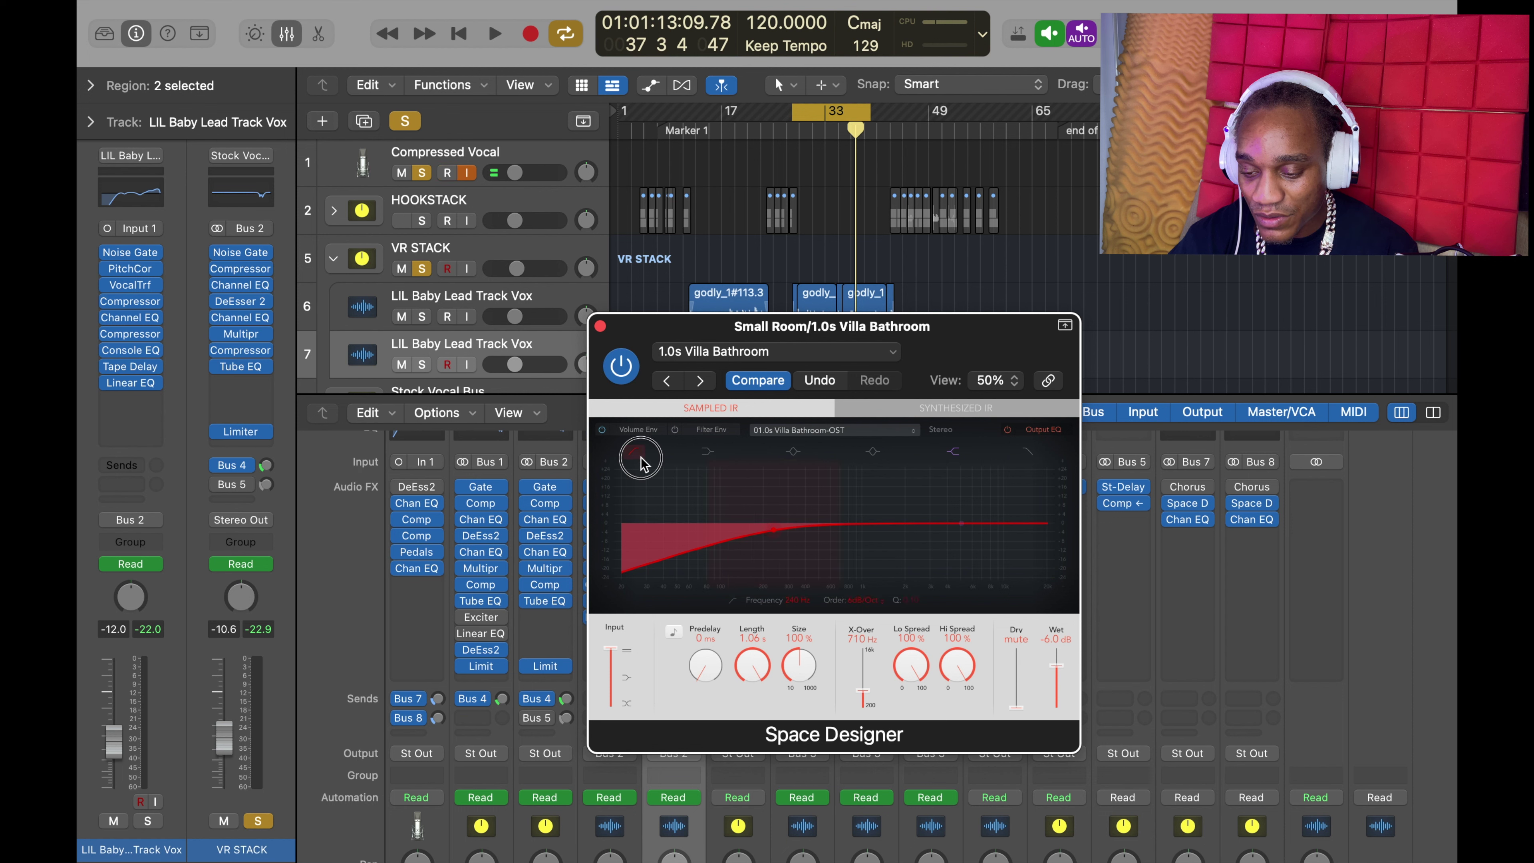
- Enable both Output EQ shelves: low shelf at 360 Hz, -21.5 dB, and a high-shelf cut
{"action": "left_click", "coordinate": [708, 452]}
{"action": "left_click_drag", "start_coordinate": [766, 529], "coordinate": [824, 598]}
{"action": "left_click", "coordinate": [953, 452]}
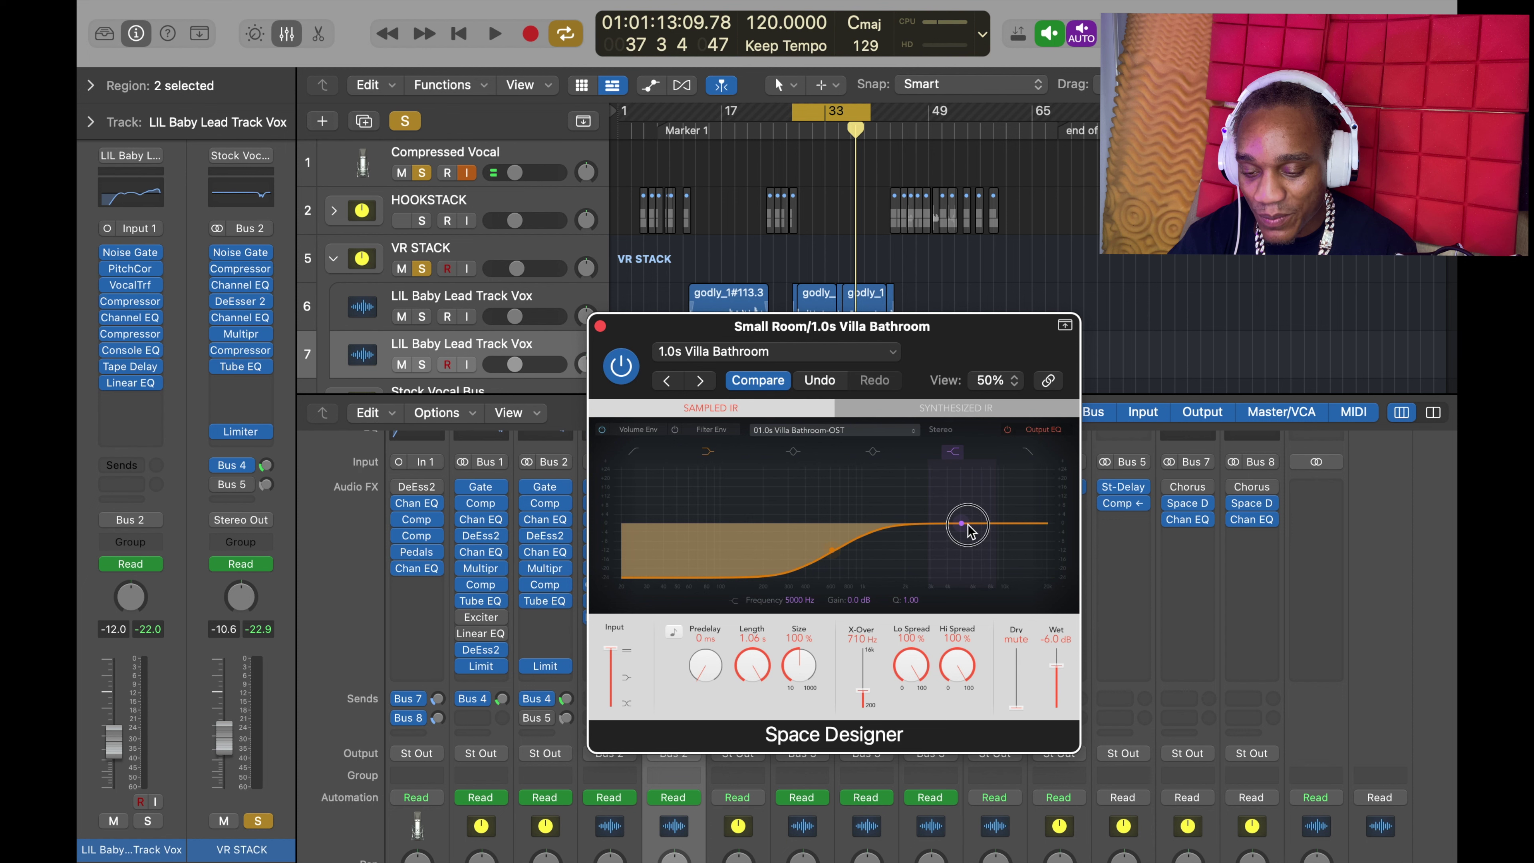
{"action": "left_click_drag", "start_coordinate": [966, 524], "coordinate": [965, 606]}
{"action": "left_click", "coordinate": [833, 561]}
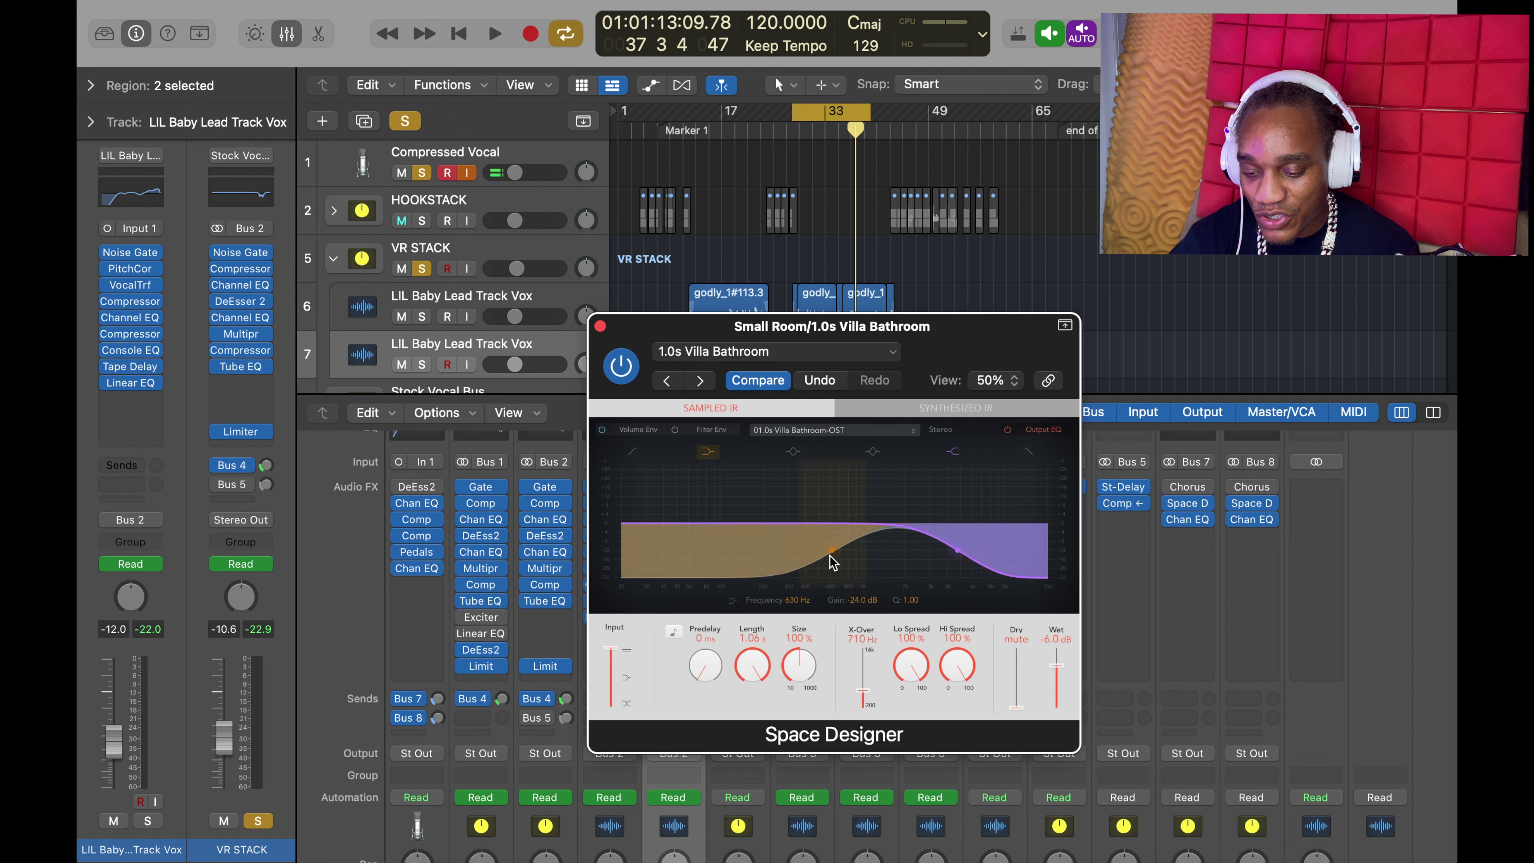
{"action": "left_click_drag", "start_coordinate": [831, 558], "coordinate": [804, 547]}
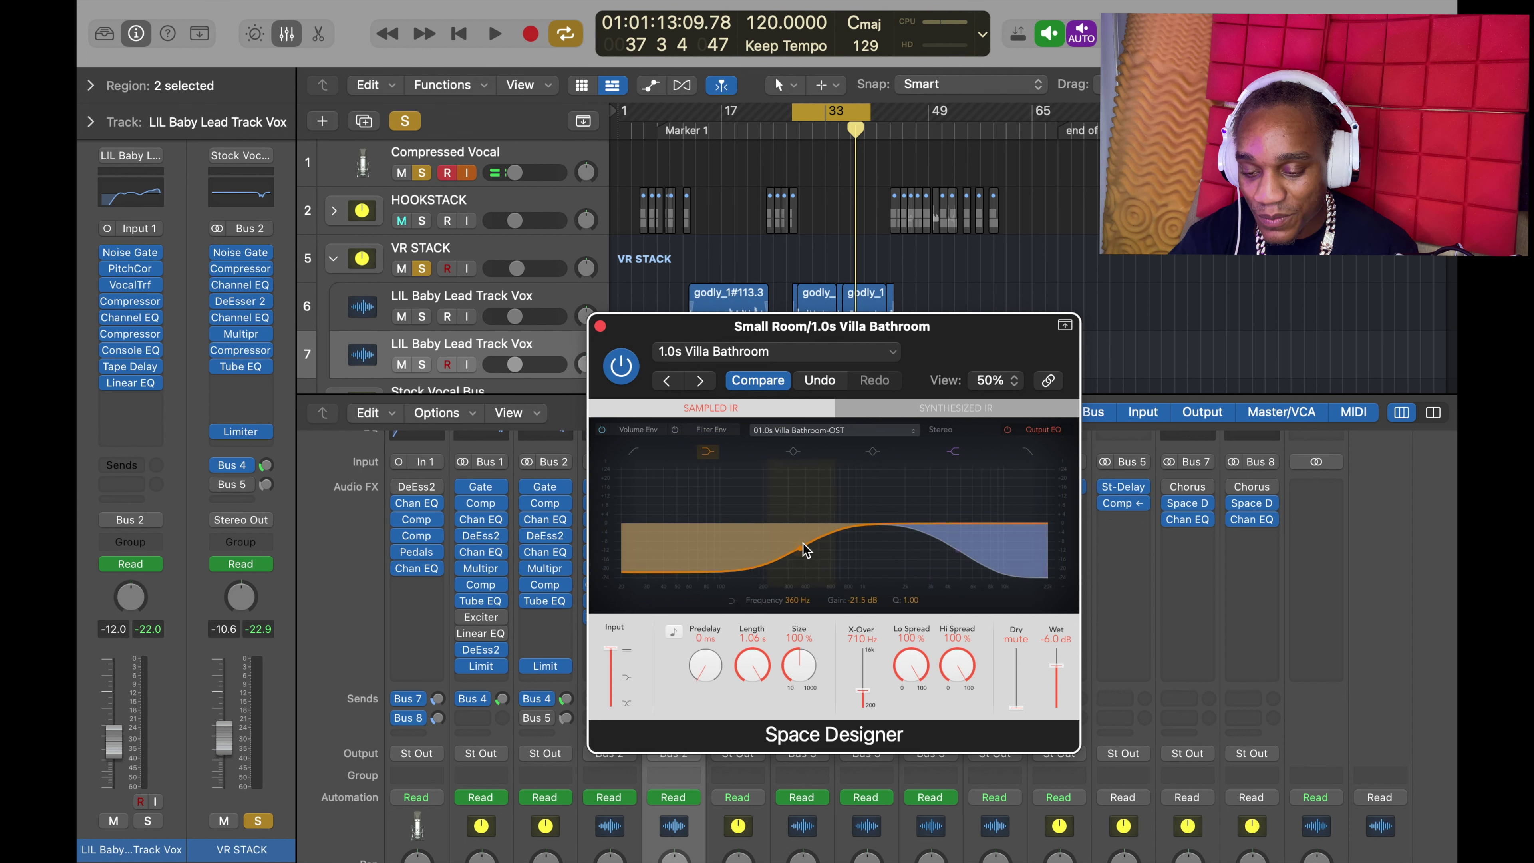
- Close the Space Designer window and dismiss Bus 4's plug-in list without adding an effect
{"action": "left_click", "coordinate": [600, 326]}
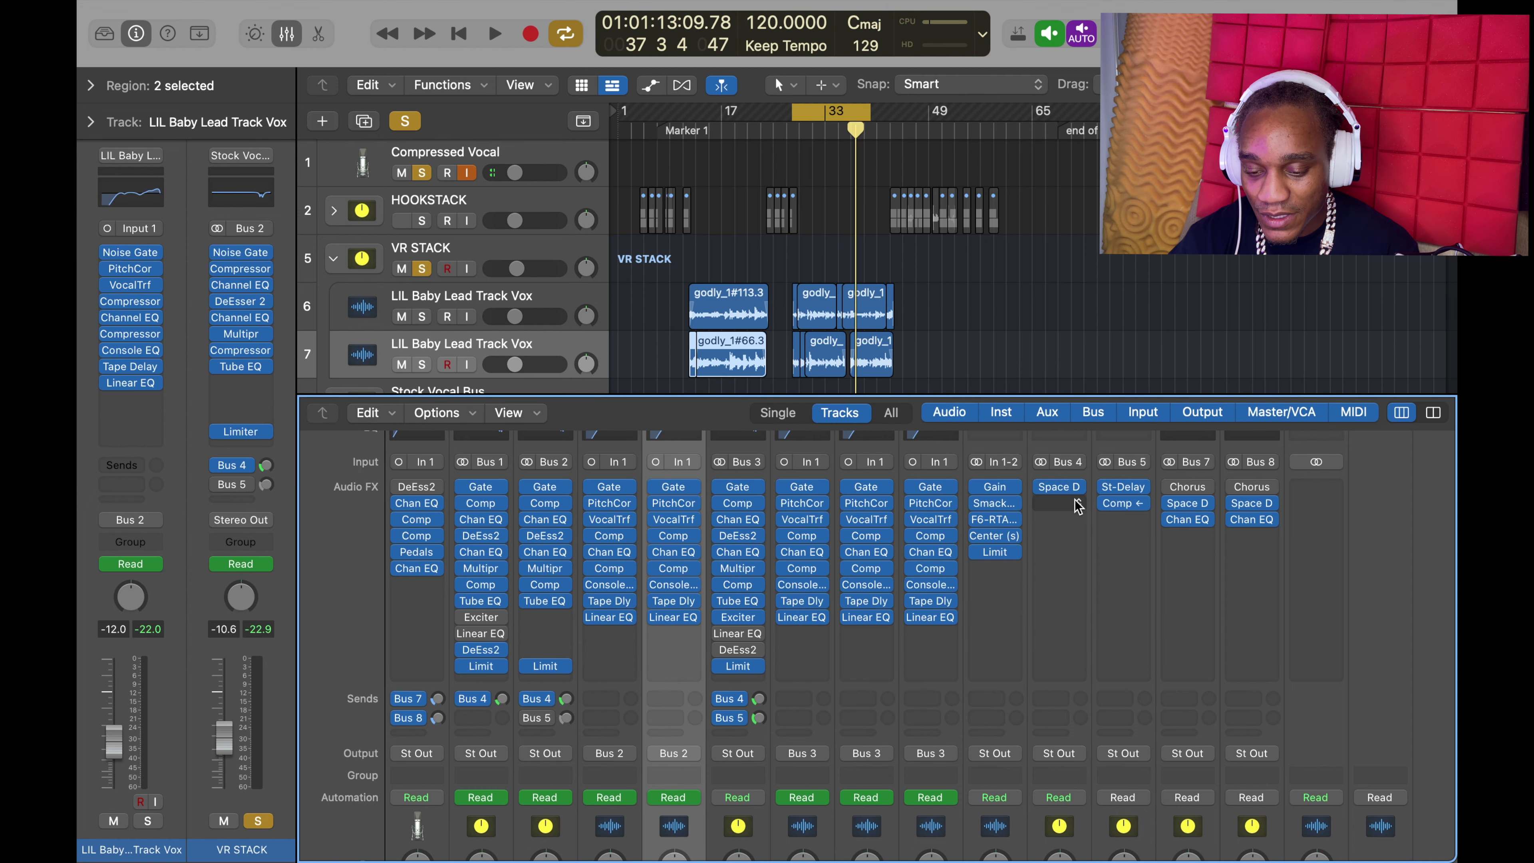
{"action": "left_click", "coordinate": [1074, 504]}
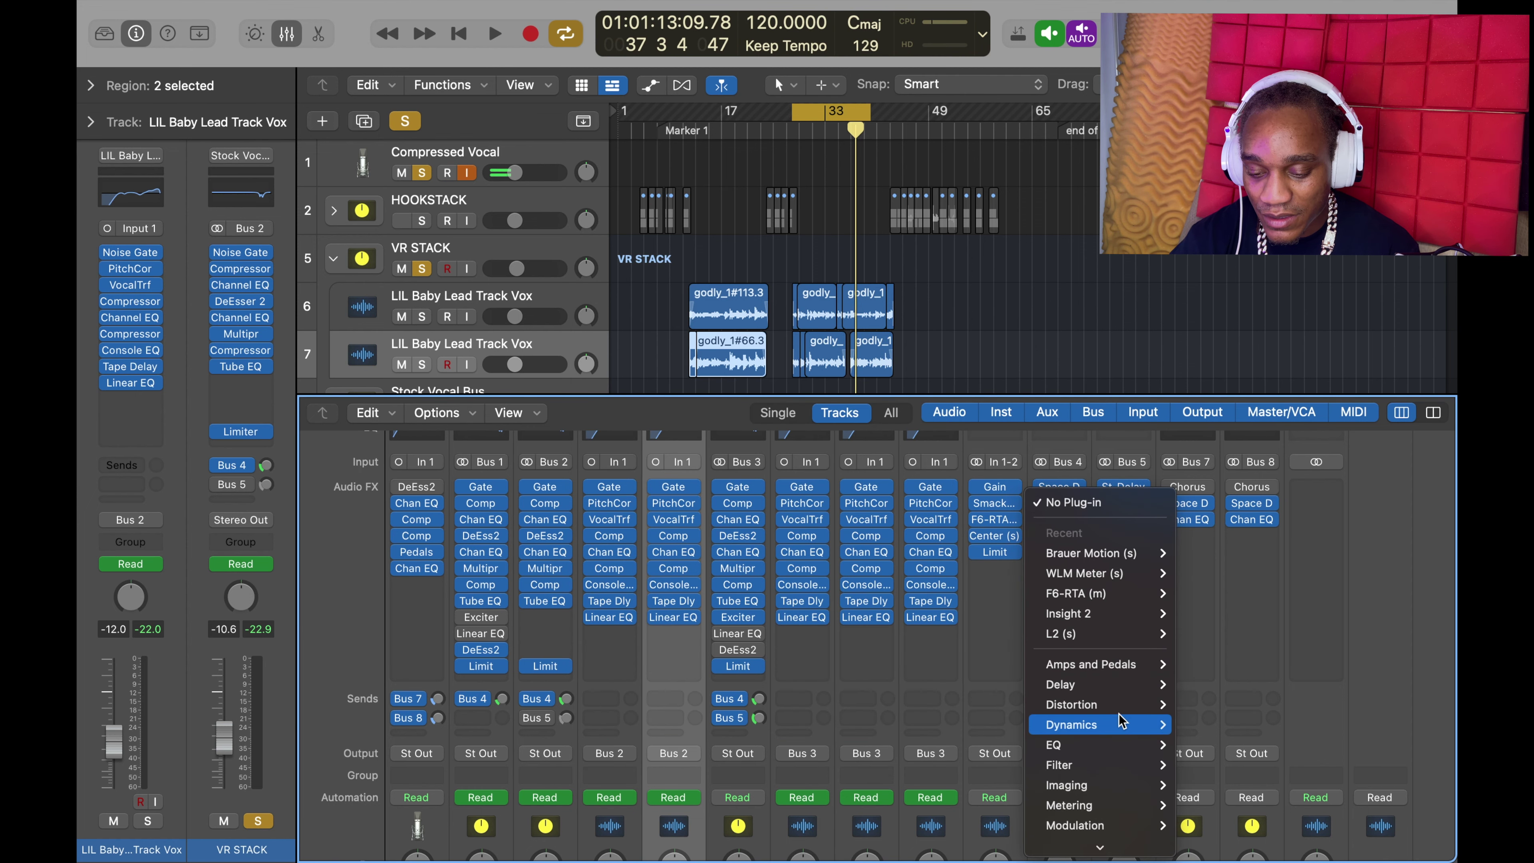
{"action": "key", "text": "Escape"}
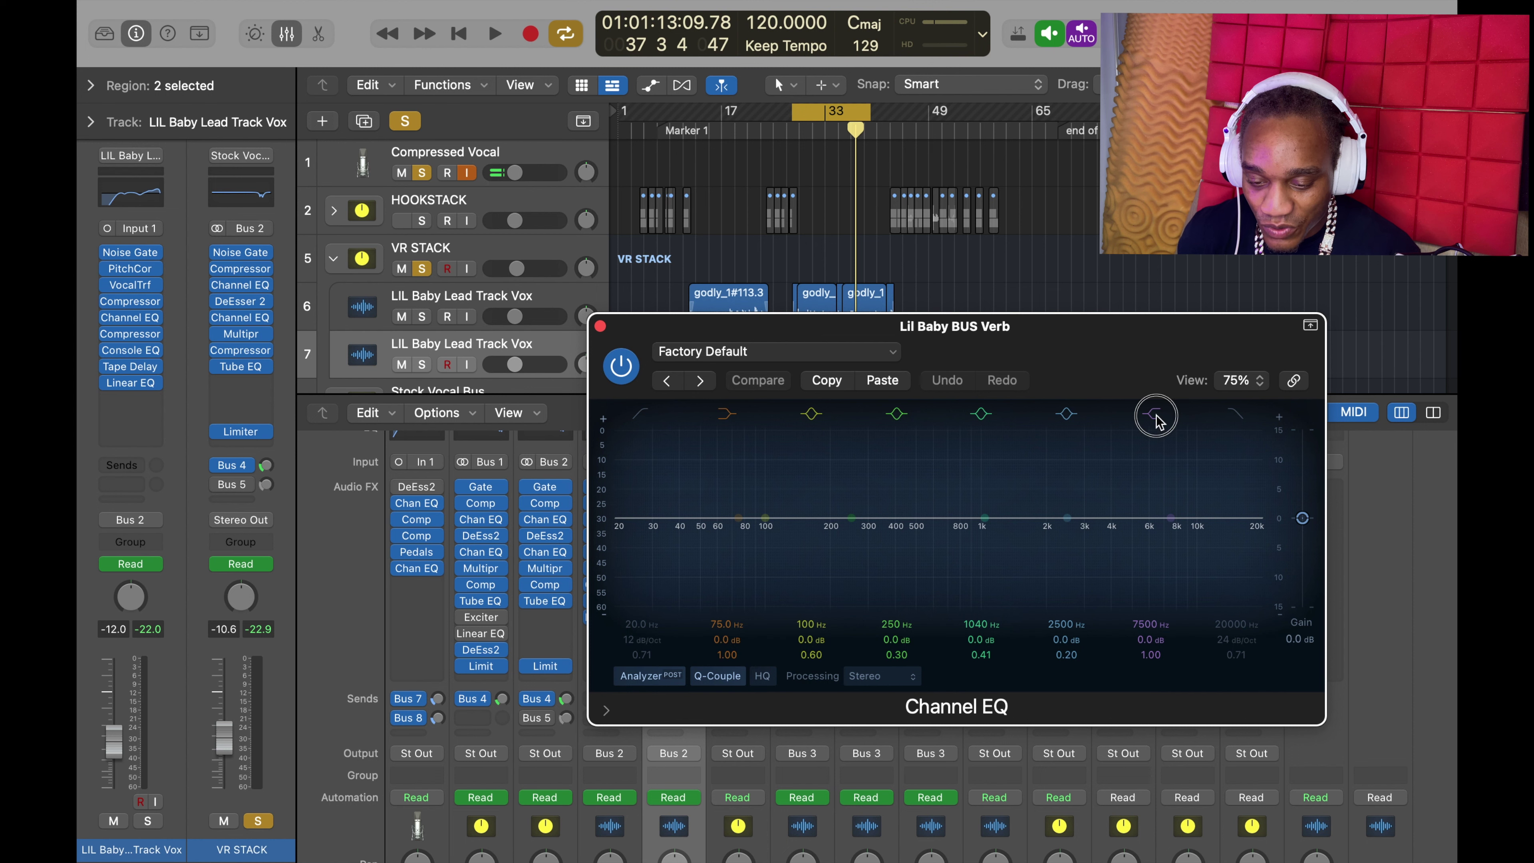
- Enable the reverb EQ's high and low cut bands with steep slopes
{"action": "left_click", "coordinate": [1155, 415]}
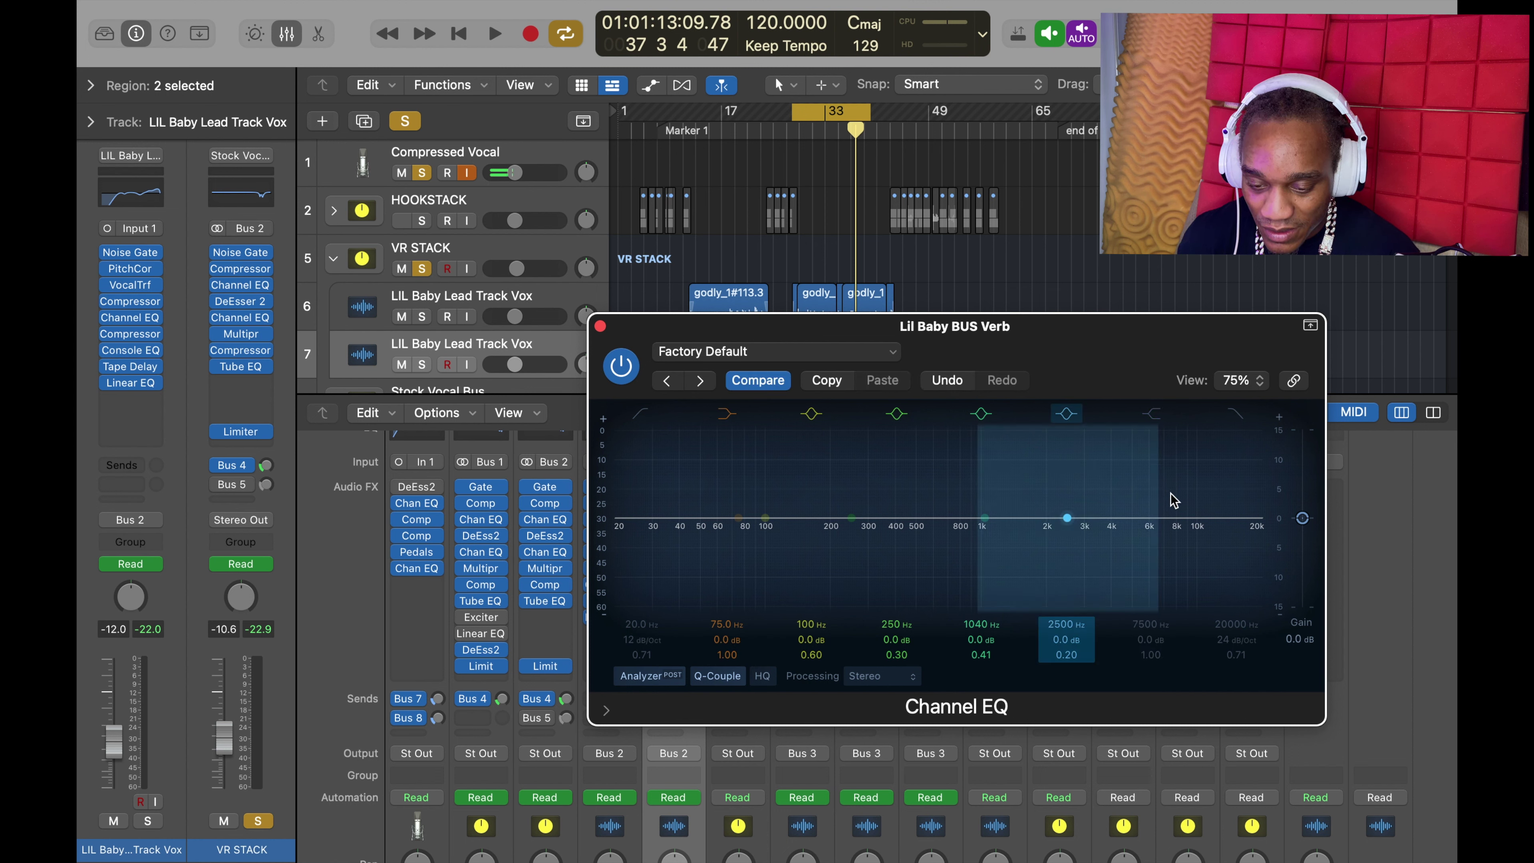
{"action": "left_click", "coordinate": [1154, 415]}
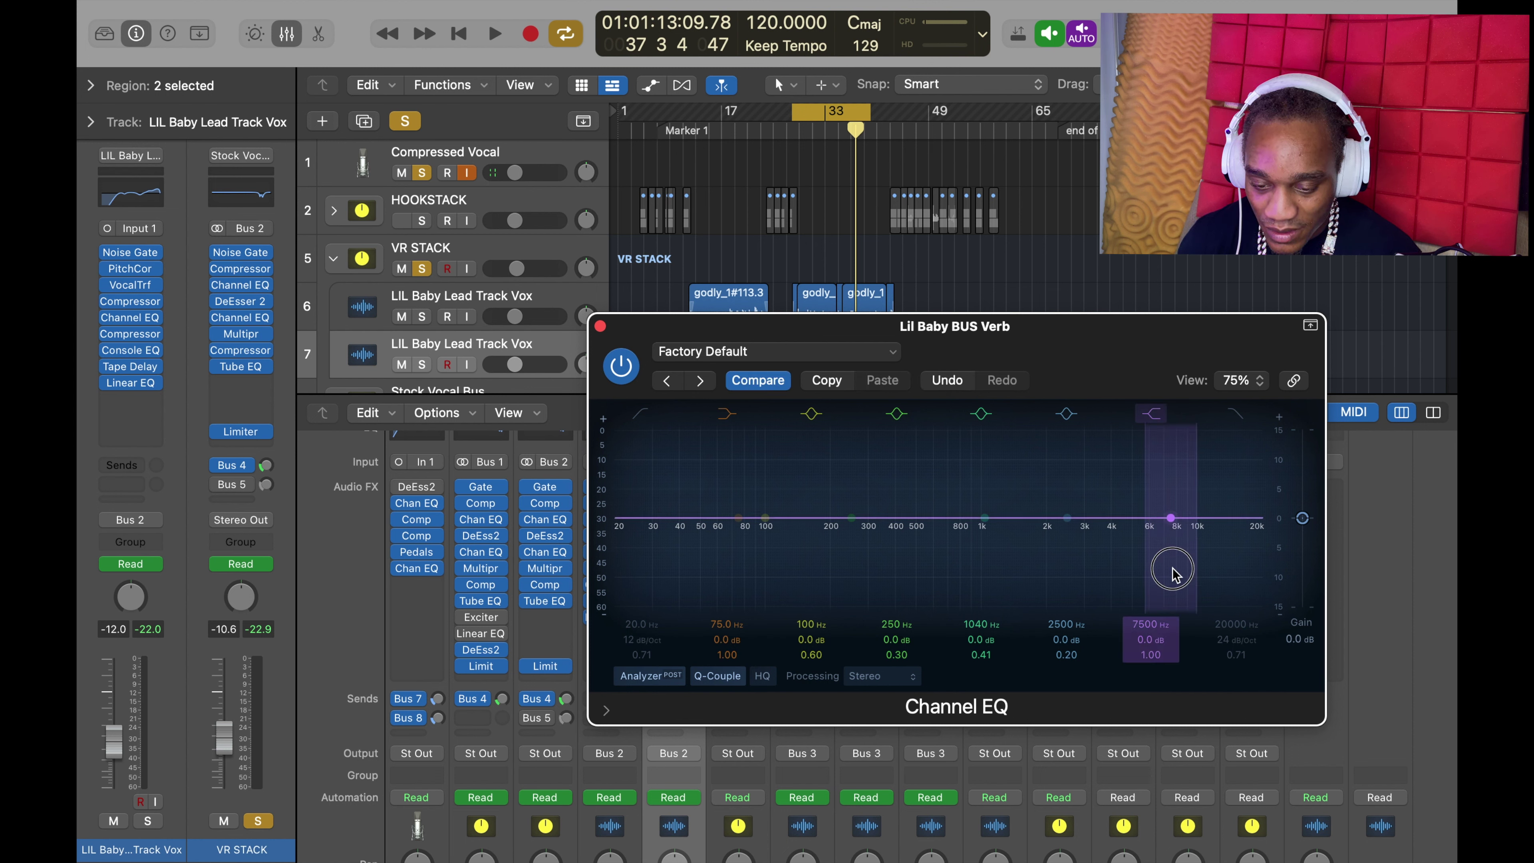
{"action": "left_click_drag", "start_coordinate": [1172, 573], "coordinate": [1113, 718]}
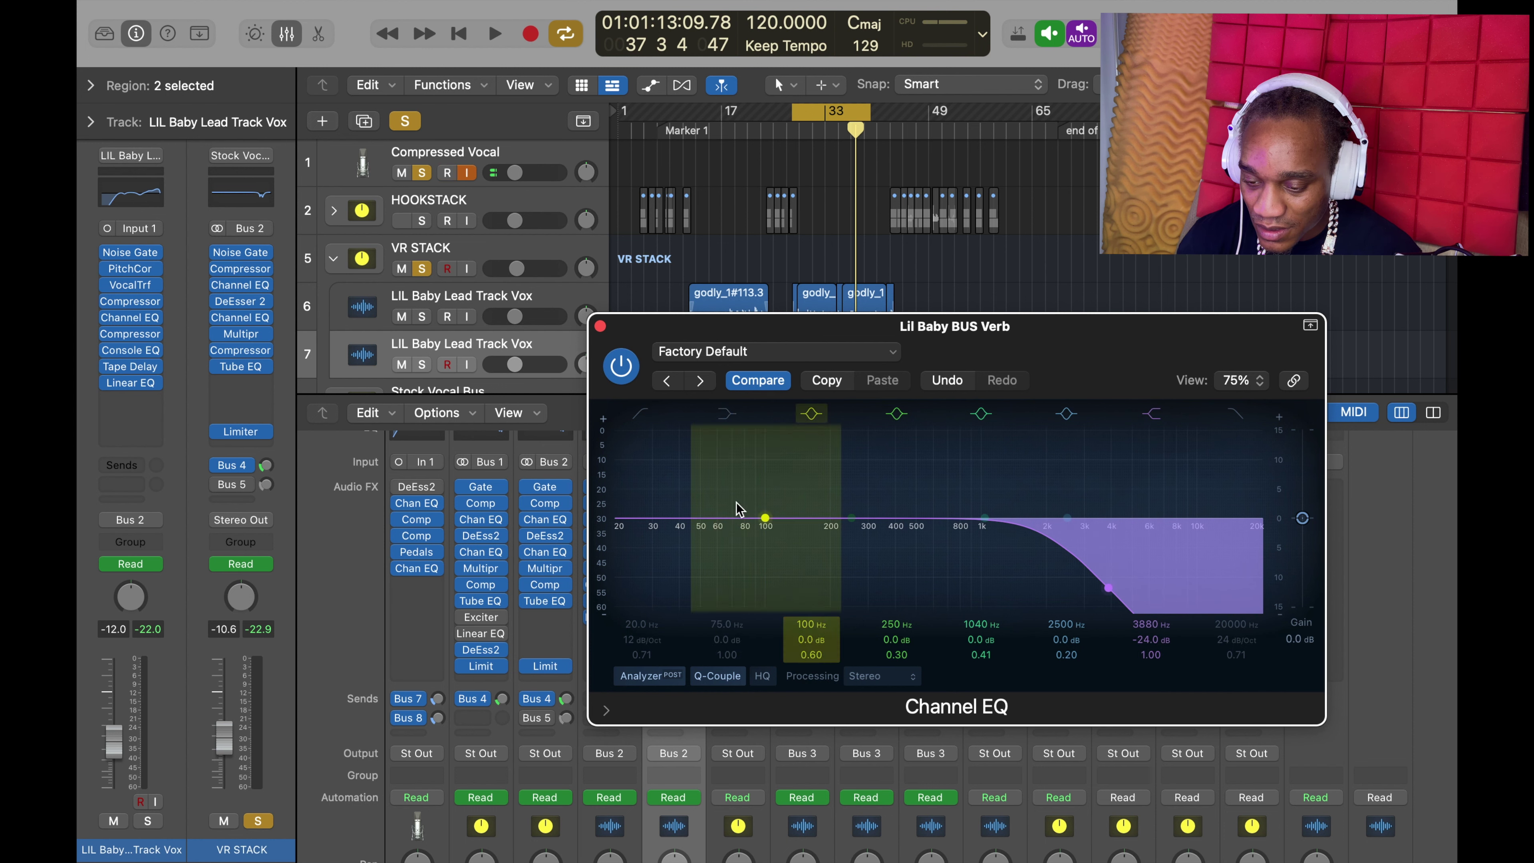
{"action": "left_click", "coordinate": [727, 414]}
{"action": "left_click_drag", "start_coordinate": [736, 524], "coordinate": [783, 724]}
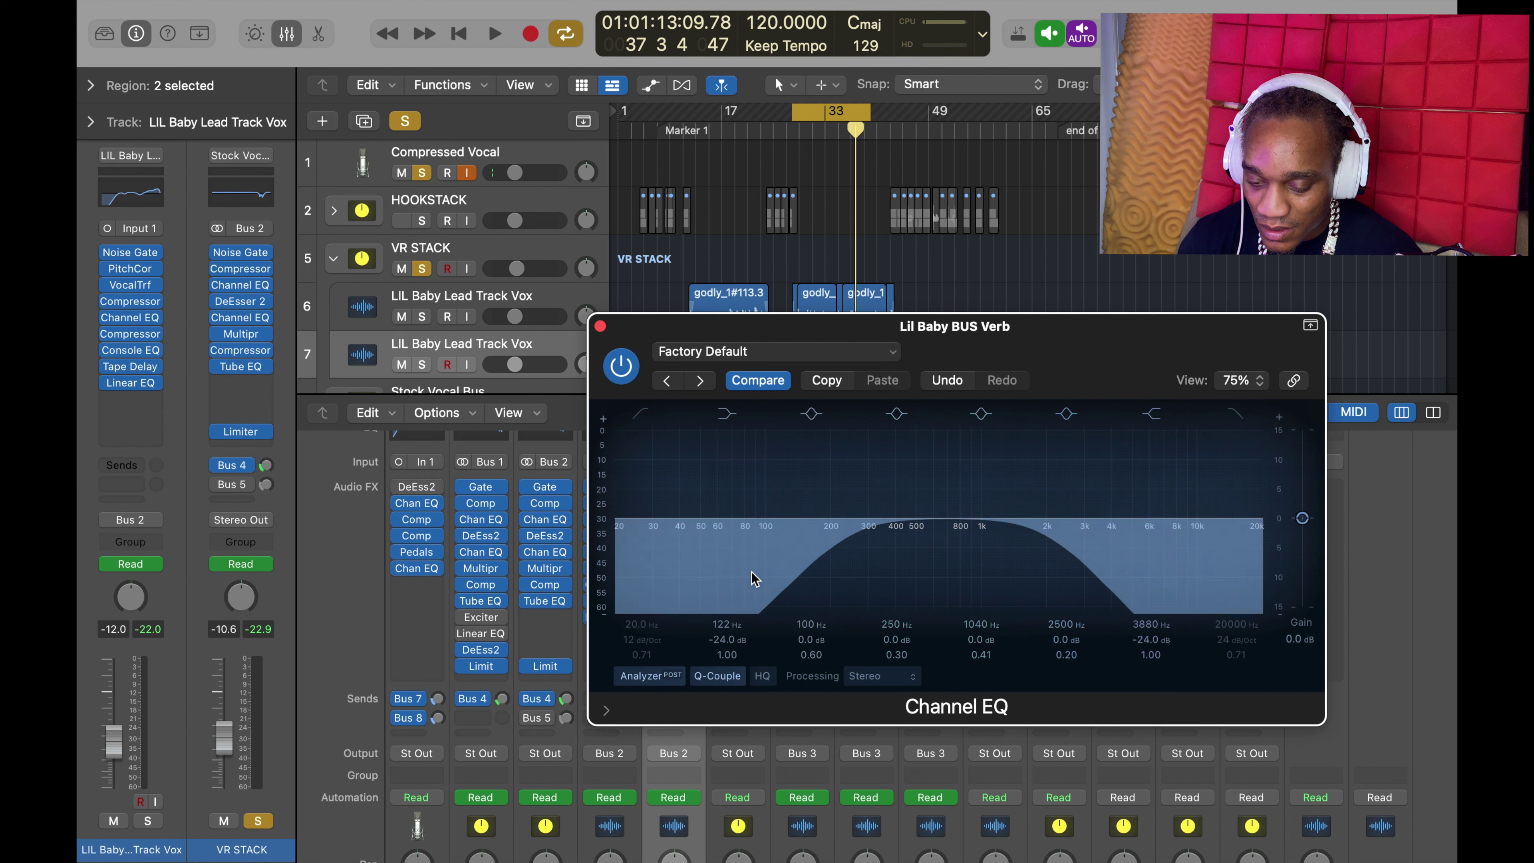
- Set the high cut to ~7900 Hz, low cut to ~296 Hz, and dip 2140 Hz by 3.2 dB
{"action": "mouse_move", "coordinate": [983, 520]}
{"action": "left_mouse_down"}
{"action": "mouse_move", "coordinate": [911, 497]}
{"action": "mouse_move", "coordinate": [983, 528]}
{"action": "left_mouse_up"}
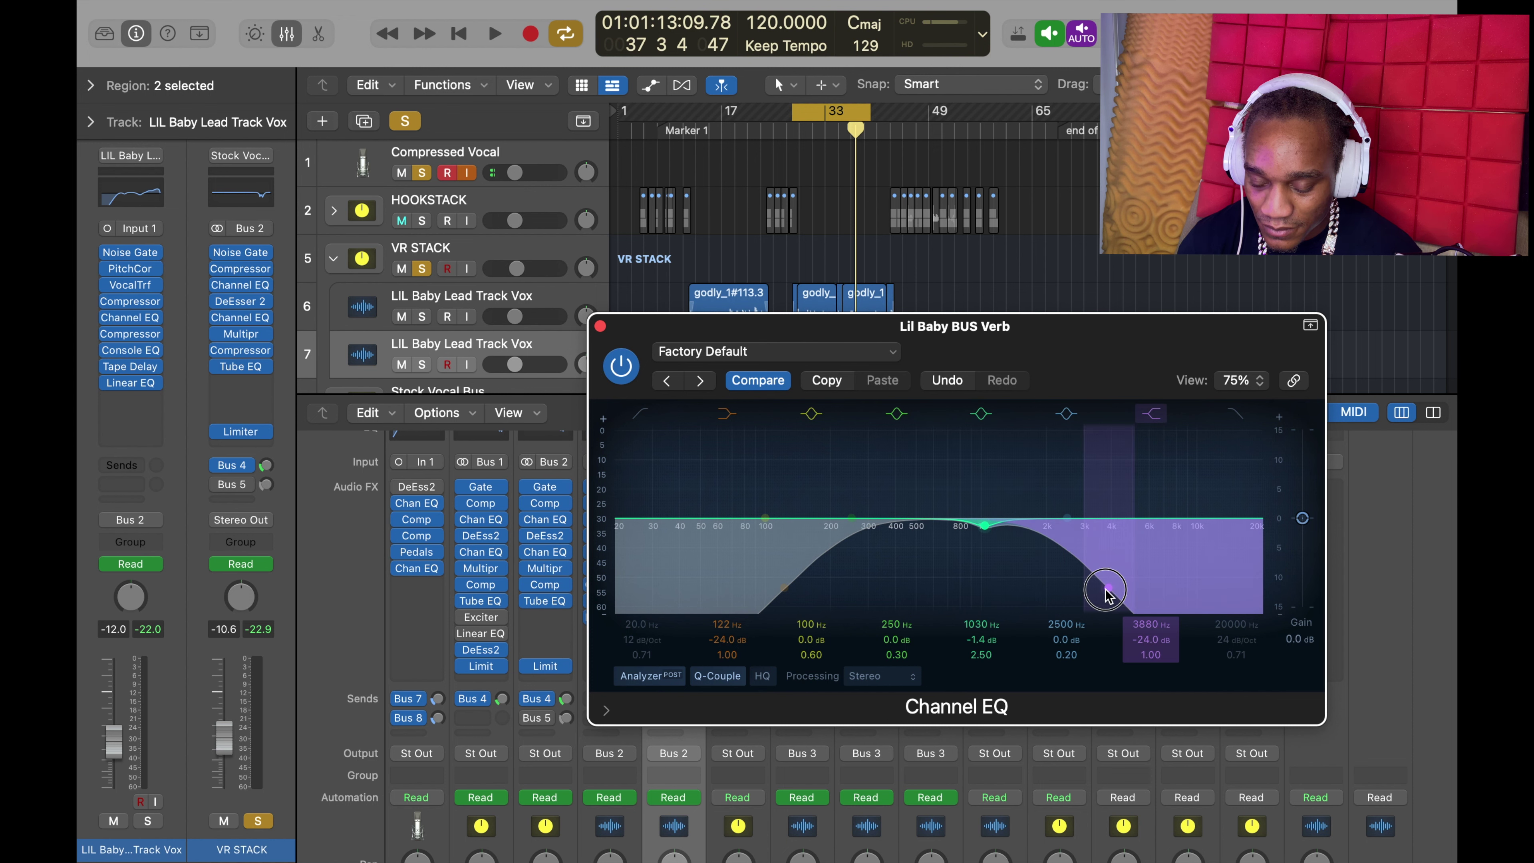
{"action": "left_click_drag", "start_coordinate": [1108, 587], "coordinate": [1172, 600]}
{"action": "left_click_drag", "start_coordinate": [977, 532], "coordinate": [1052, 544]}
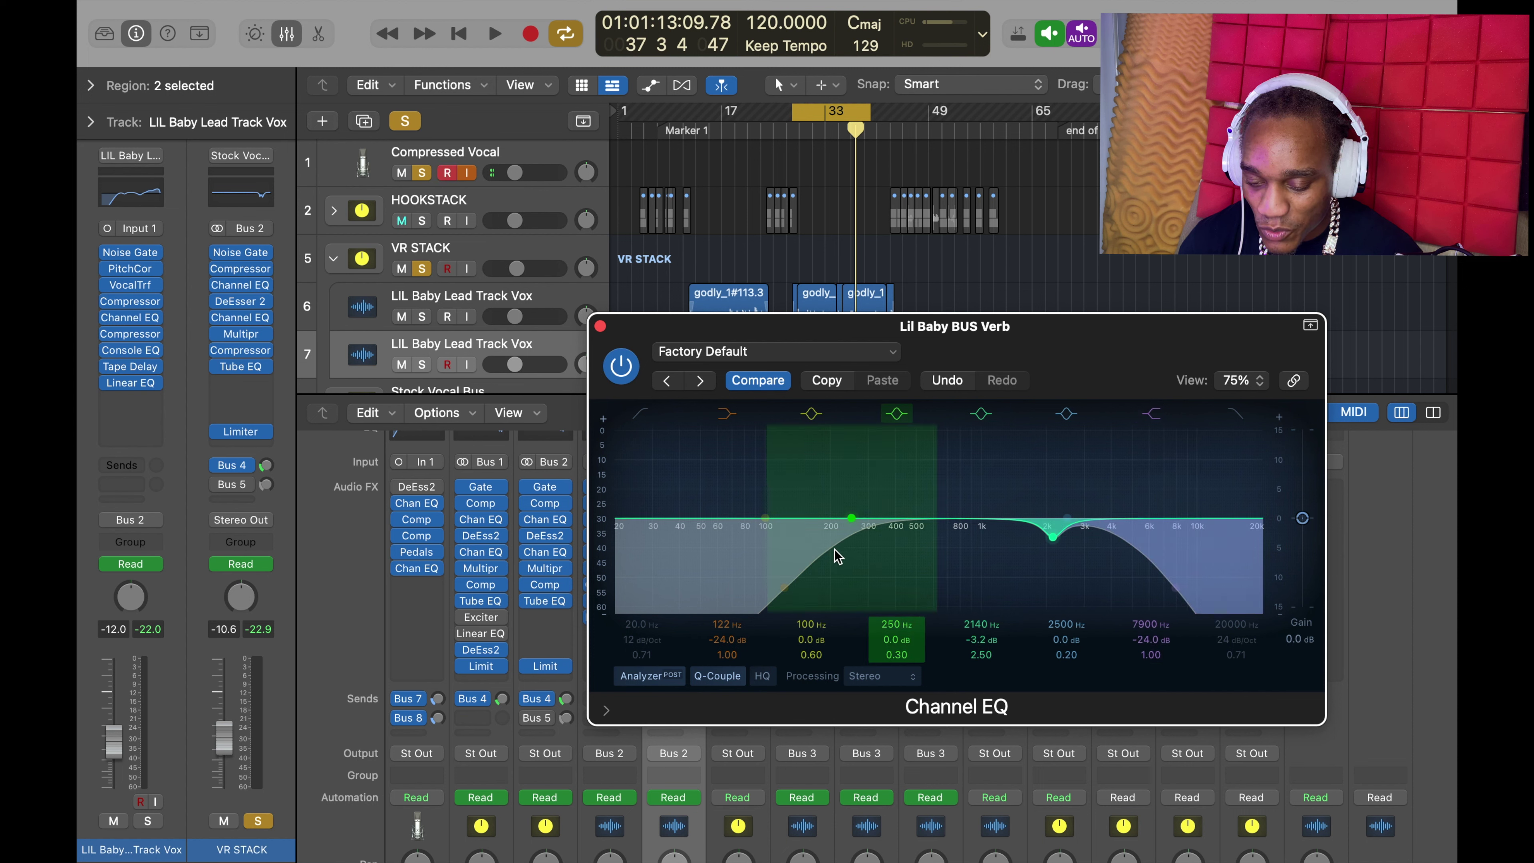
{"action": "left_click_drag", "start_coordinate": [785, 589], "coordinate": [861, 572]}
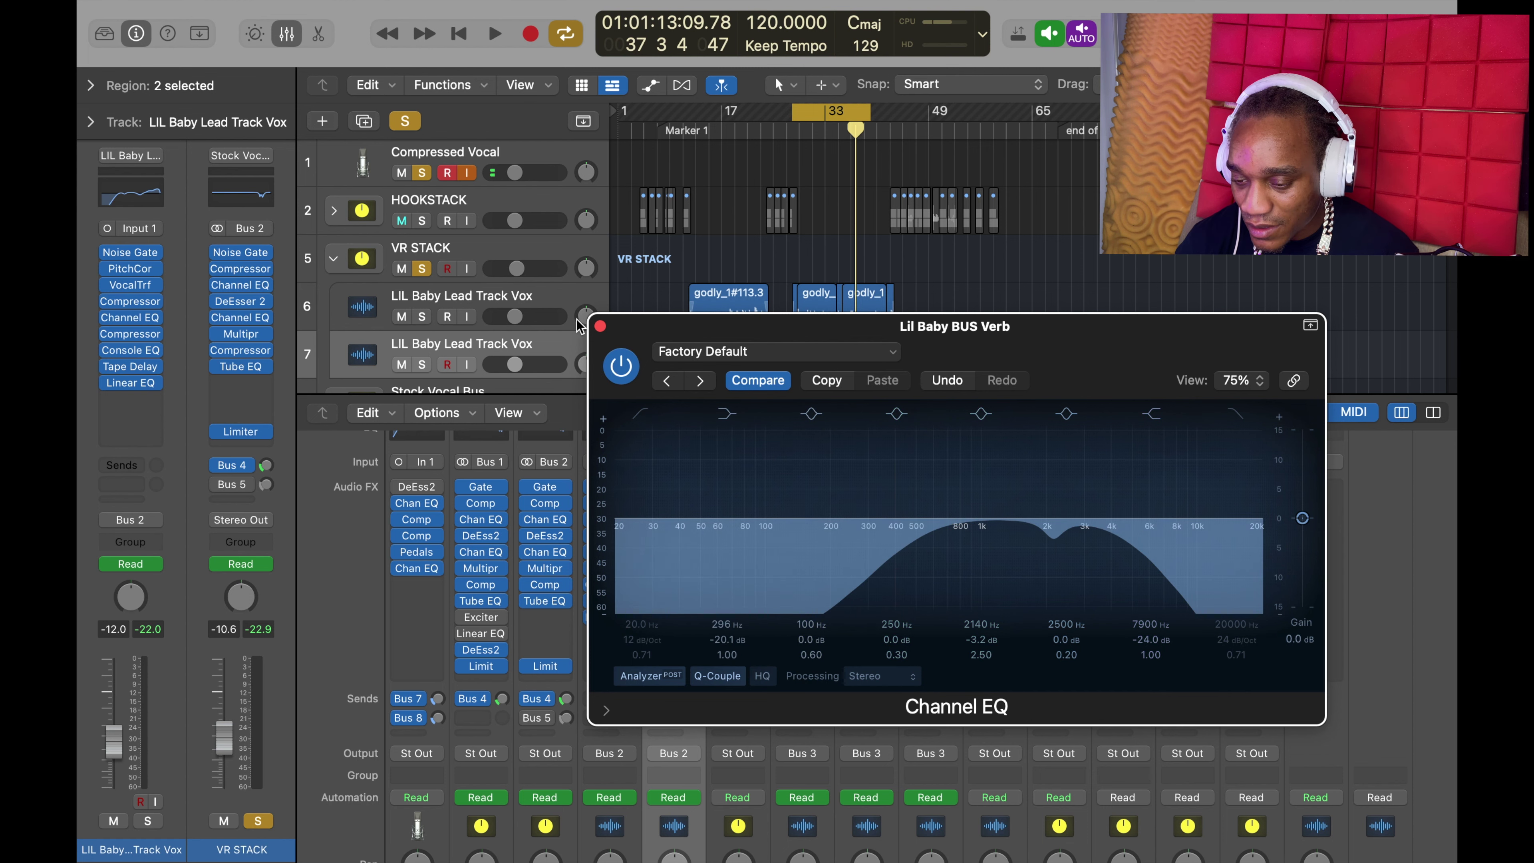
{"action": "left_click", "coordinate": [600, 326]}
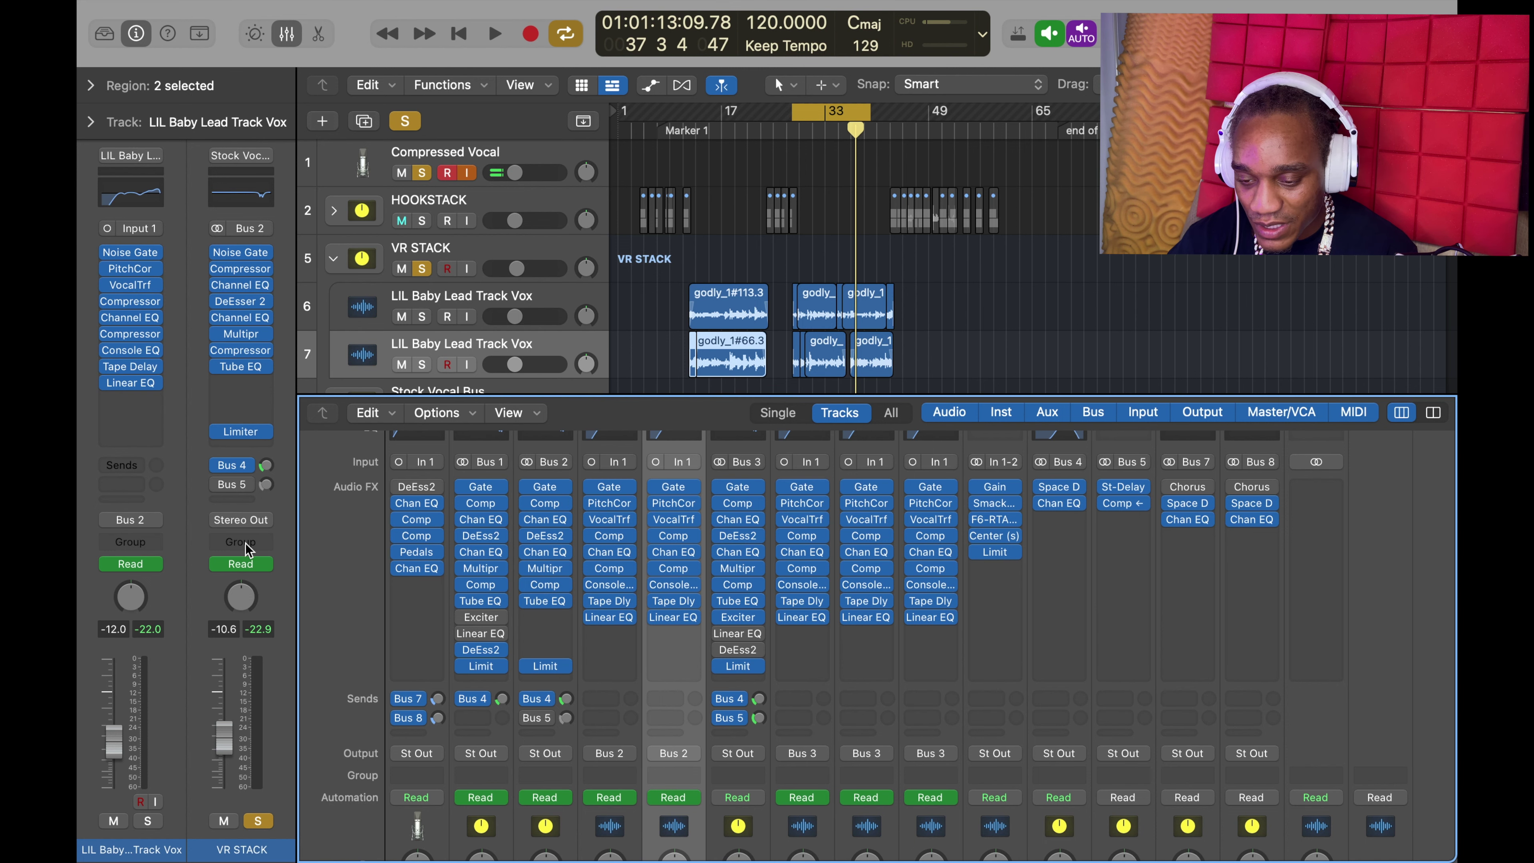
{"action": "key", "text": "space"}
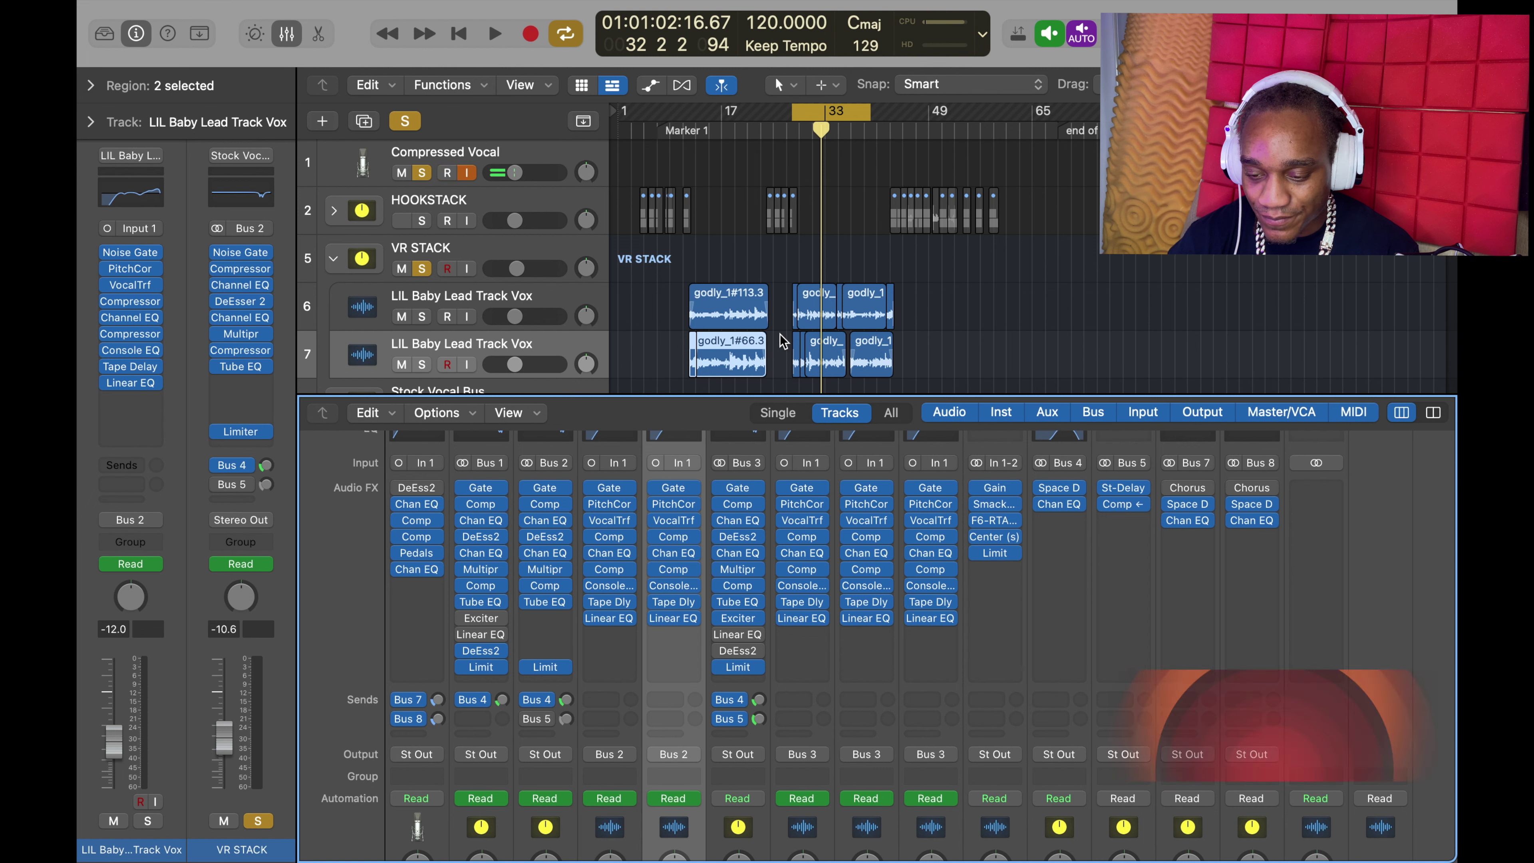
{"action": "key", "text": "space"}
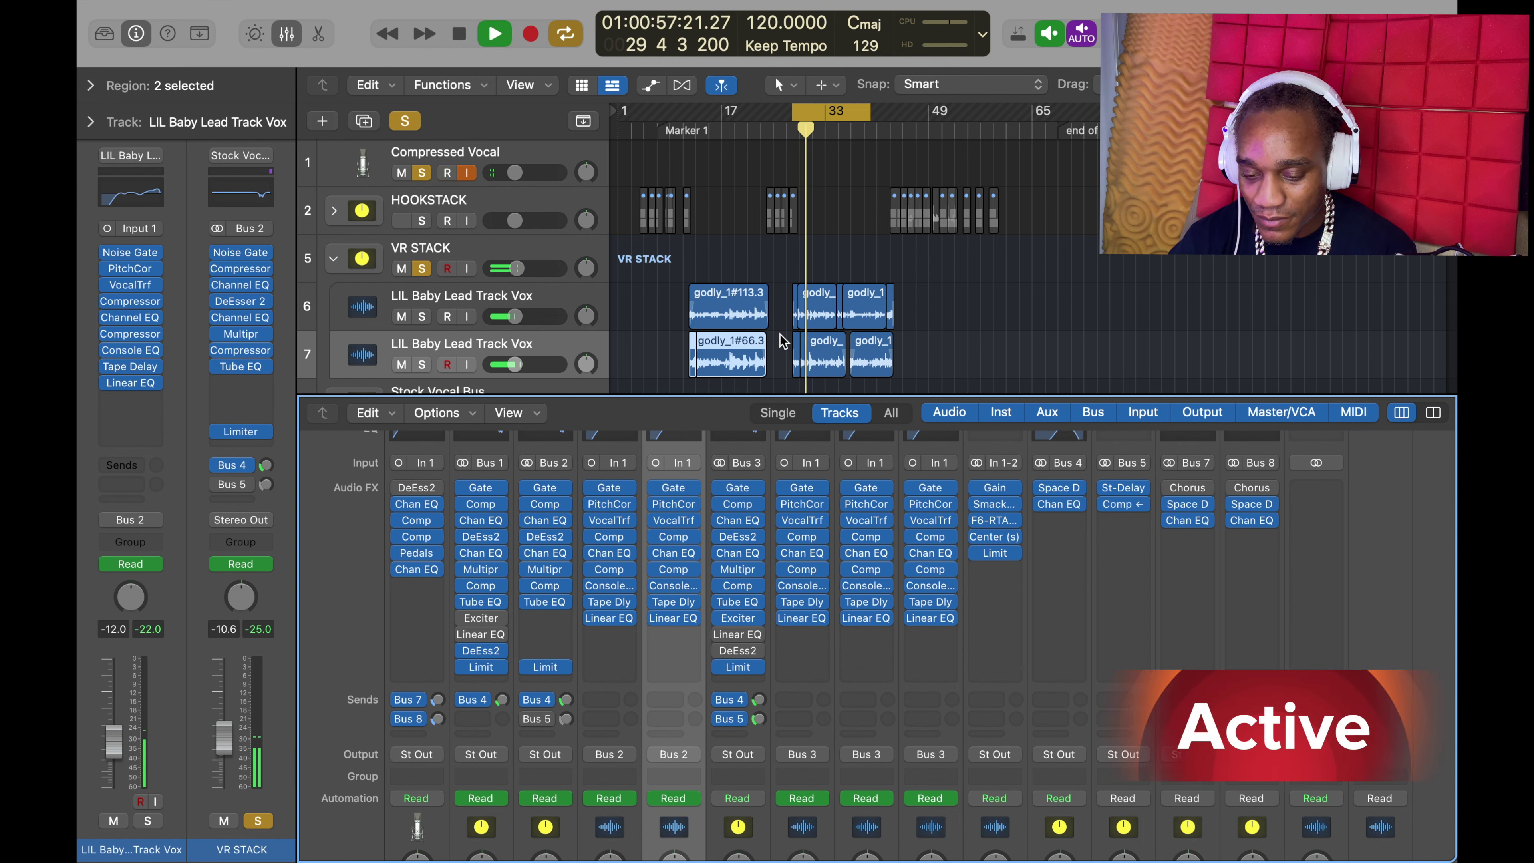
{"action": "left_click", "coordinate": [1042, 489]}
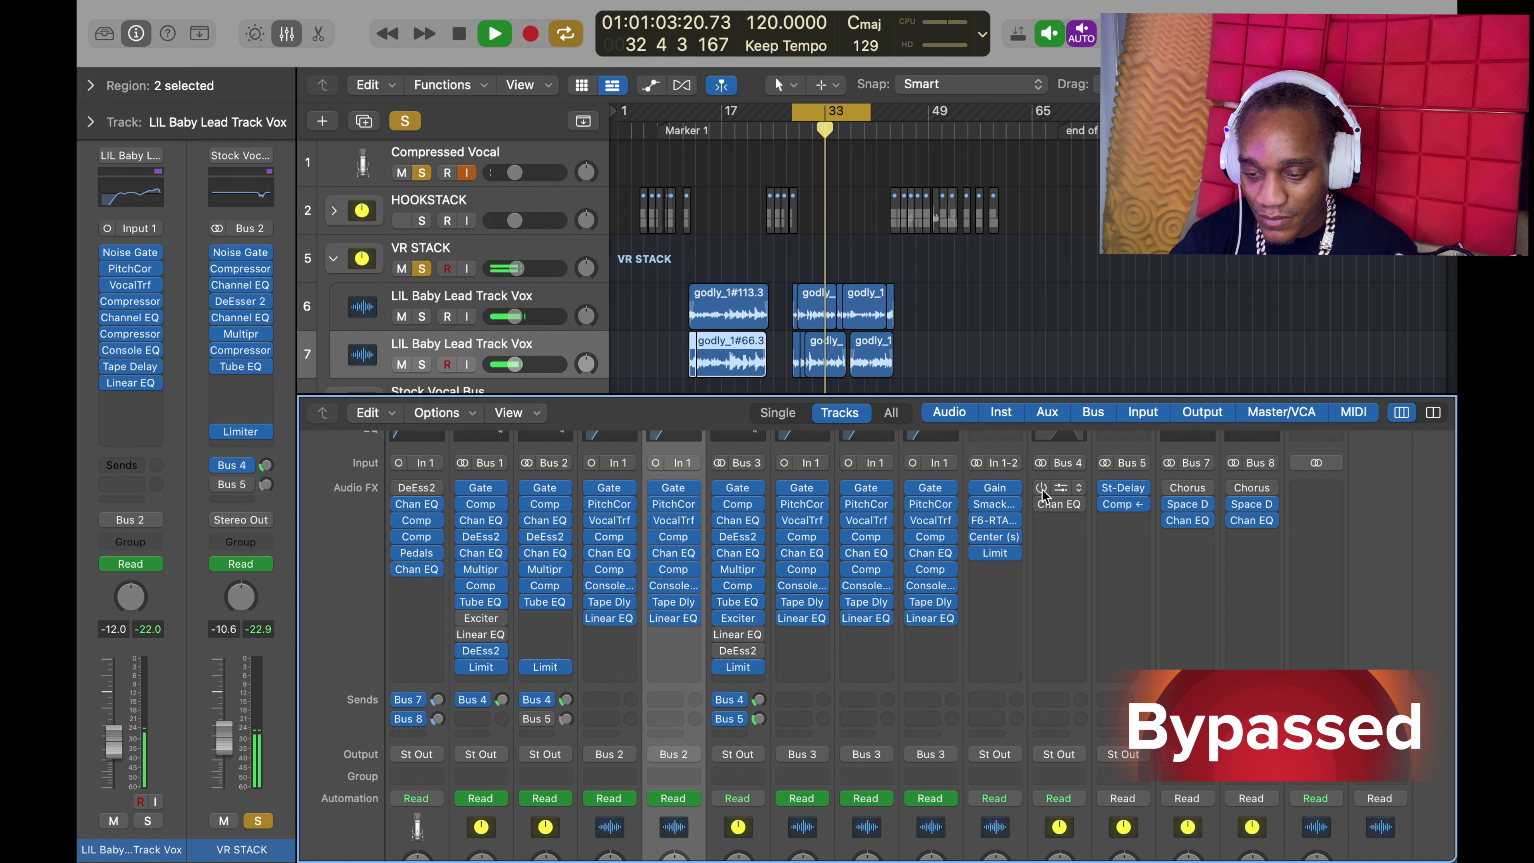
{"action": "left_click", "coordinate": [1042, 489]}
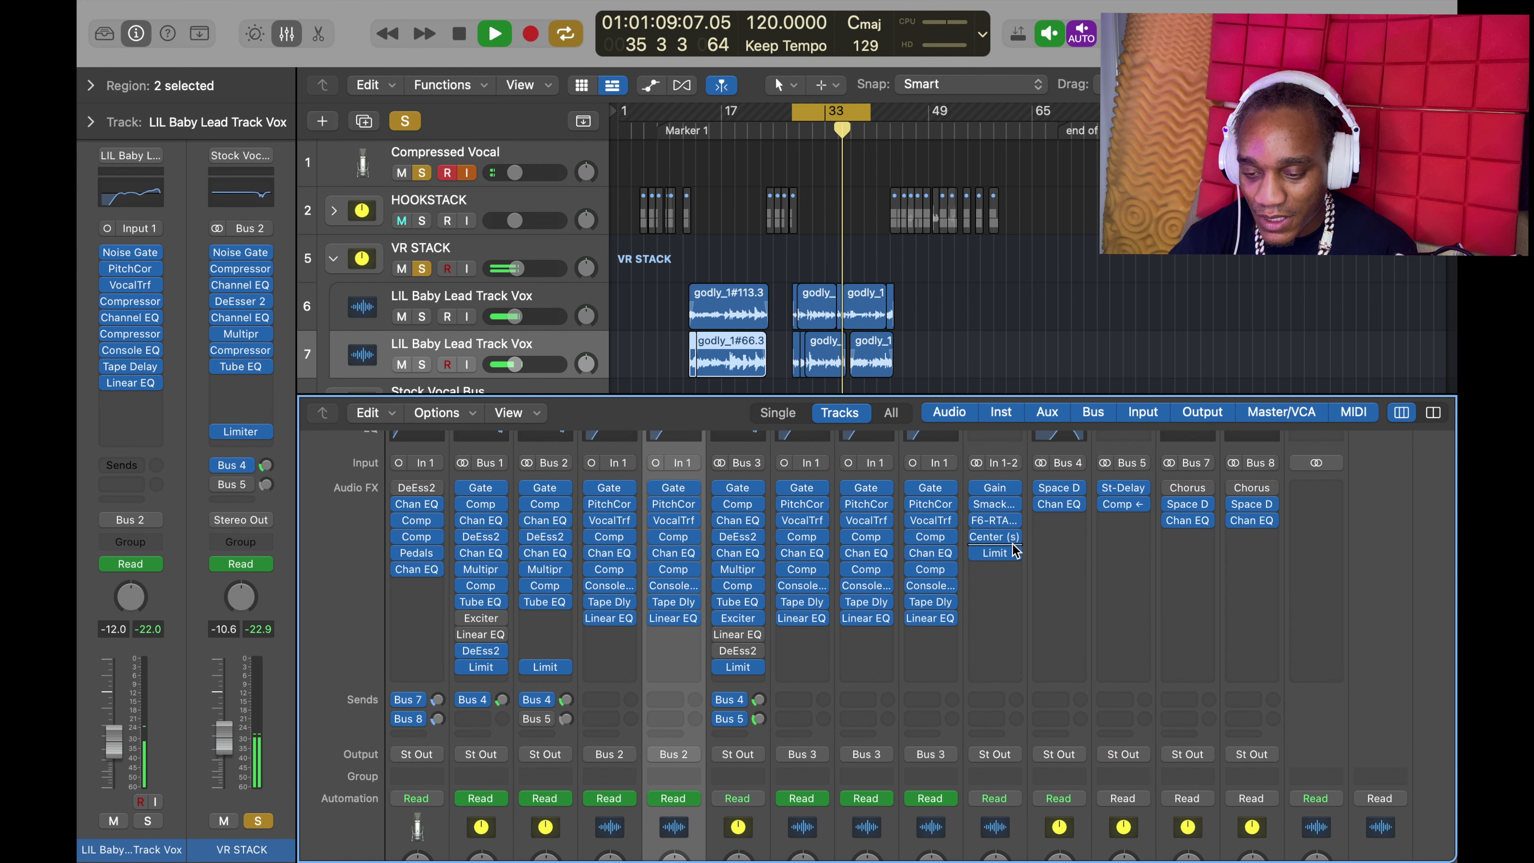
{"action": "key", "text": "space"}
{"action": "mouse_move", "coordinate": [1015, 556]}
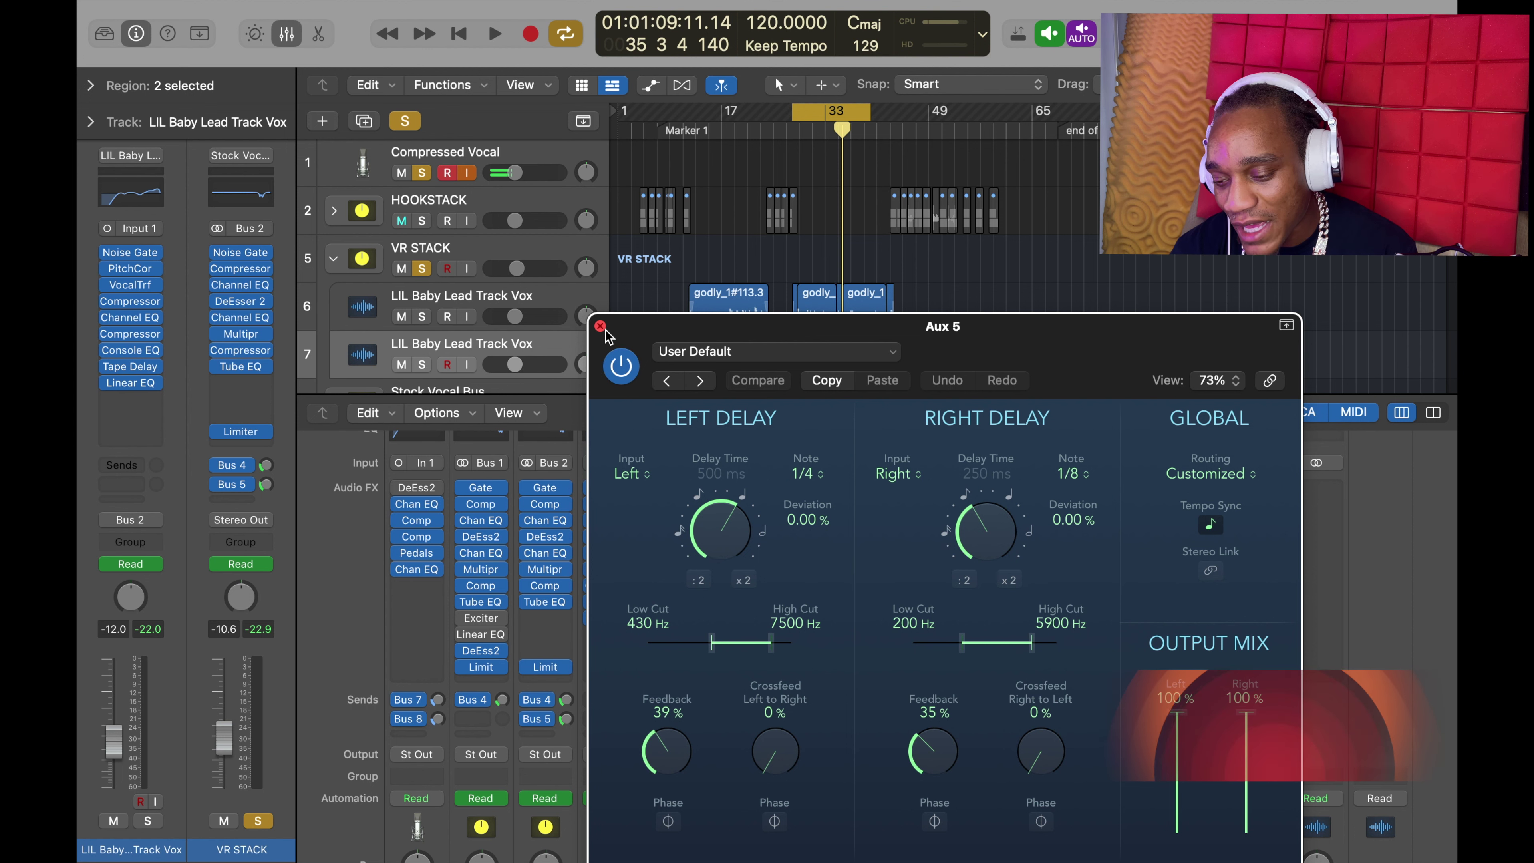
{"action": "key", "text": "super+w"}
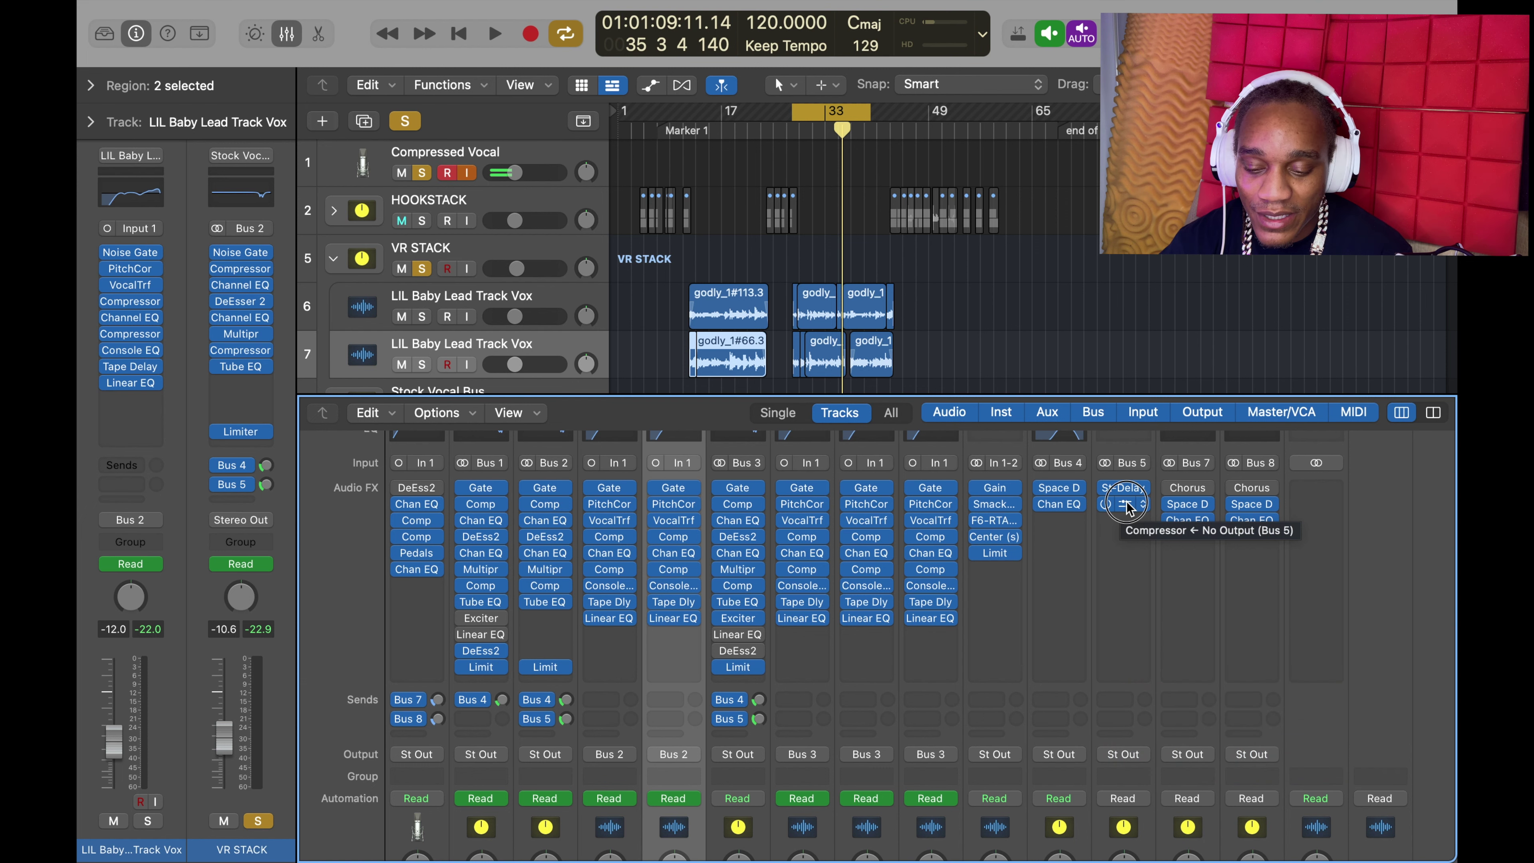
- Open the Aux 5 compressor, keep Bus 5 as its side-chain source, and start playback
{"action": "left_click", "coordinate": [1126, 504]}
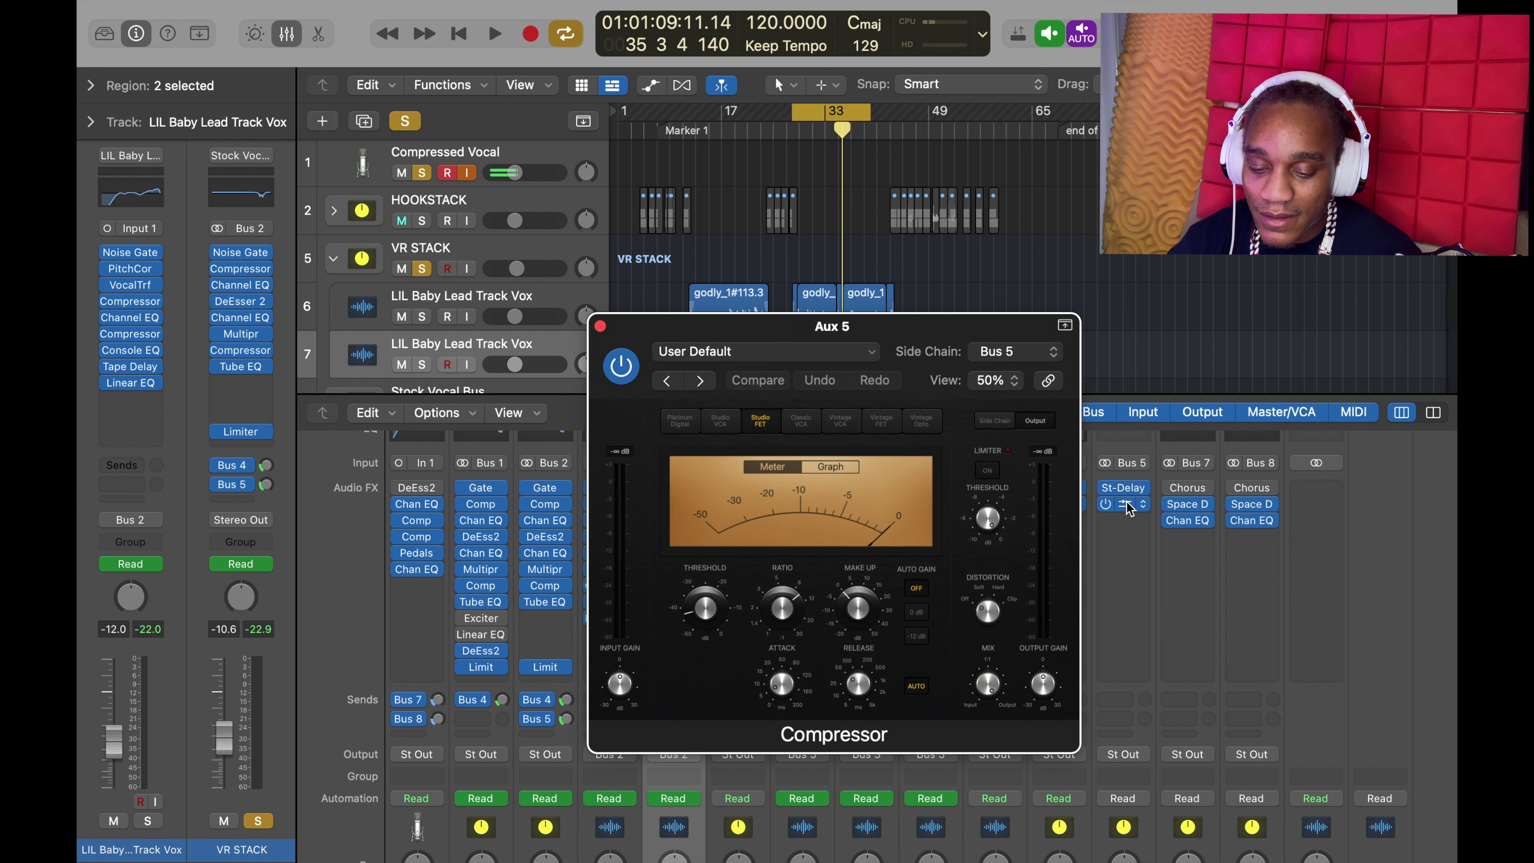
{"action": "left_click", "coordinate": [1033, 358]}
{"action": "mouse_move", "coordinate": [1061, 430]}
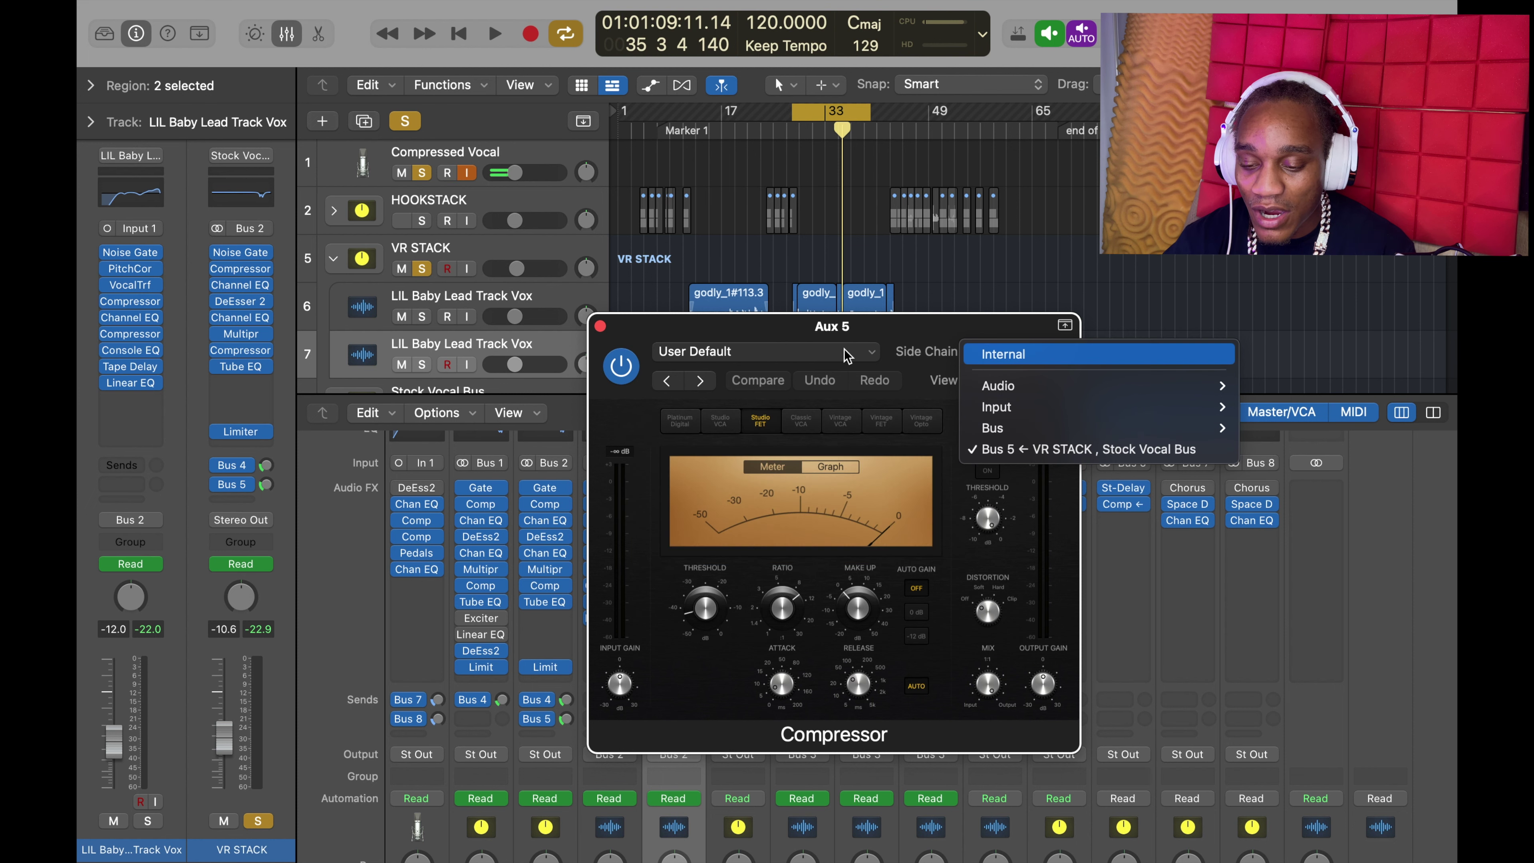
{"action": "left_click", "coordinate": [604, 325]}
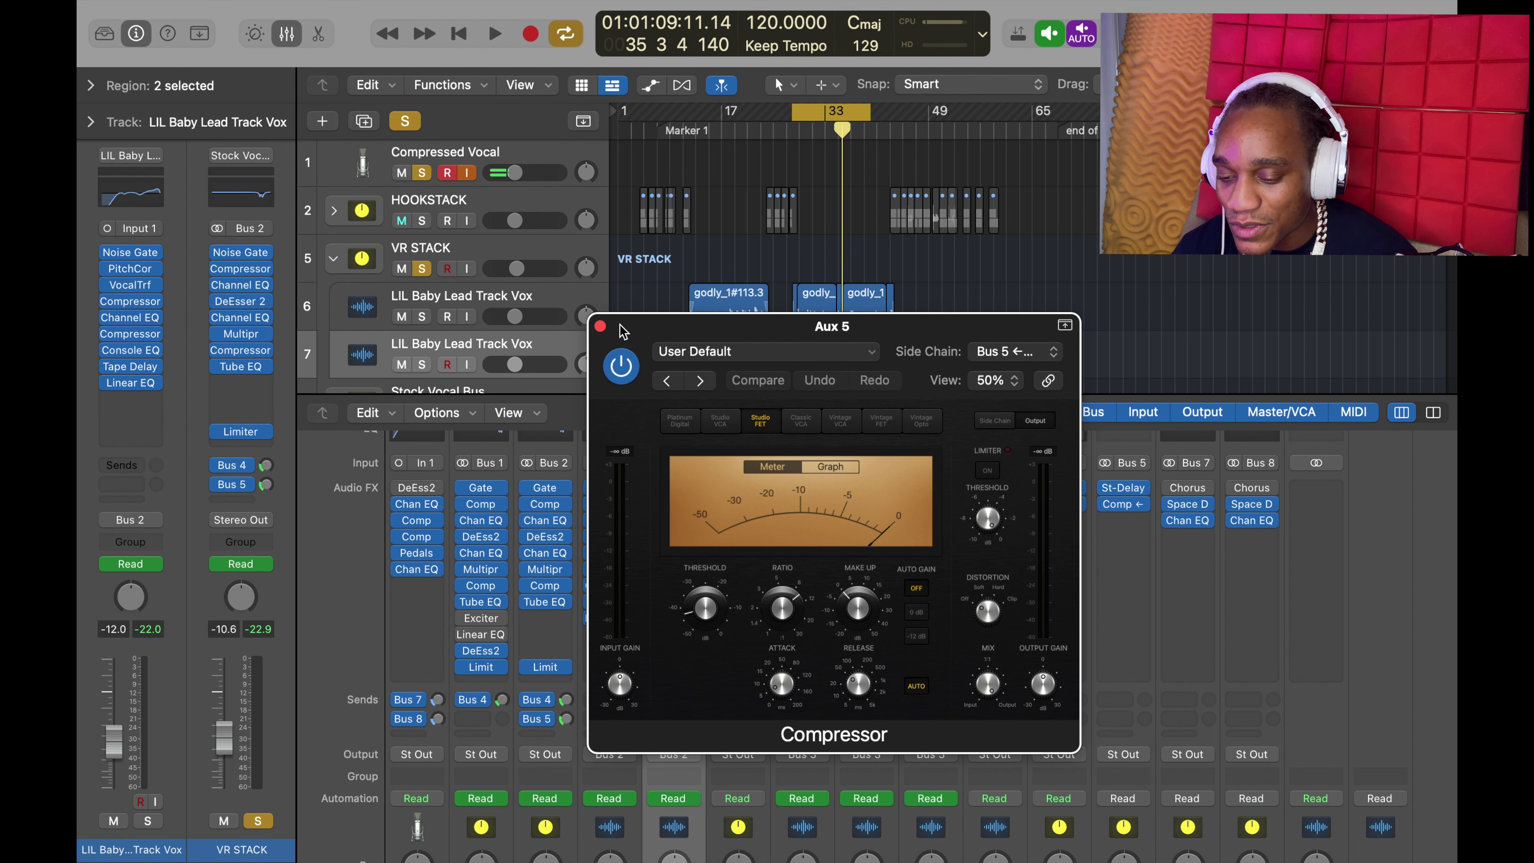
{"action": "left_click", "coordinate": [585, 278]}
{"action": "key", "text": "space"}
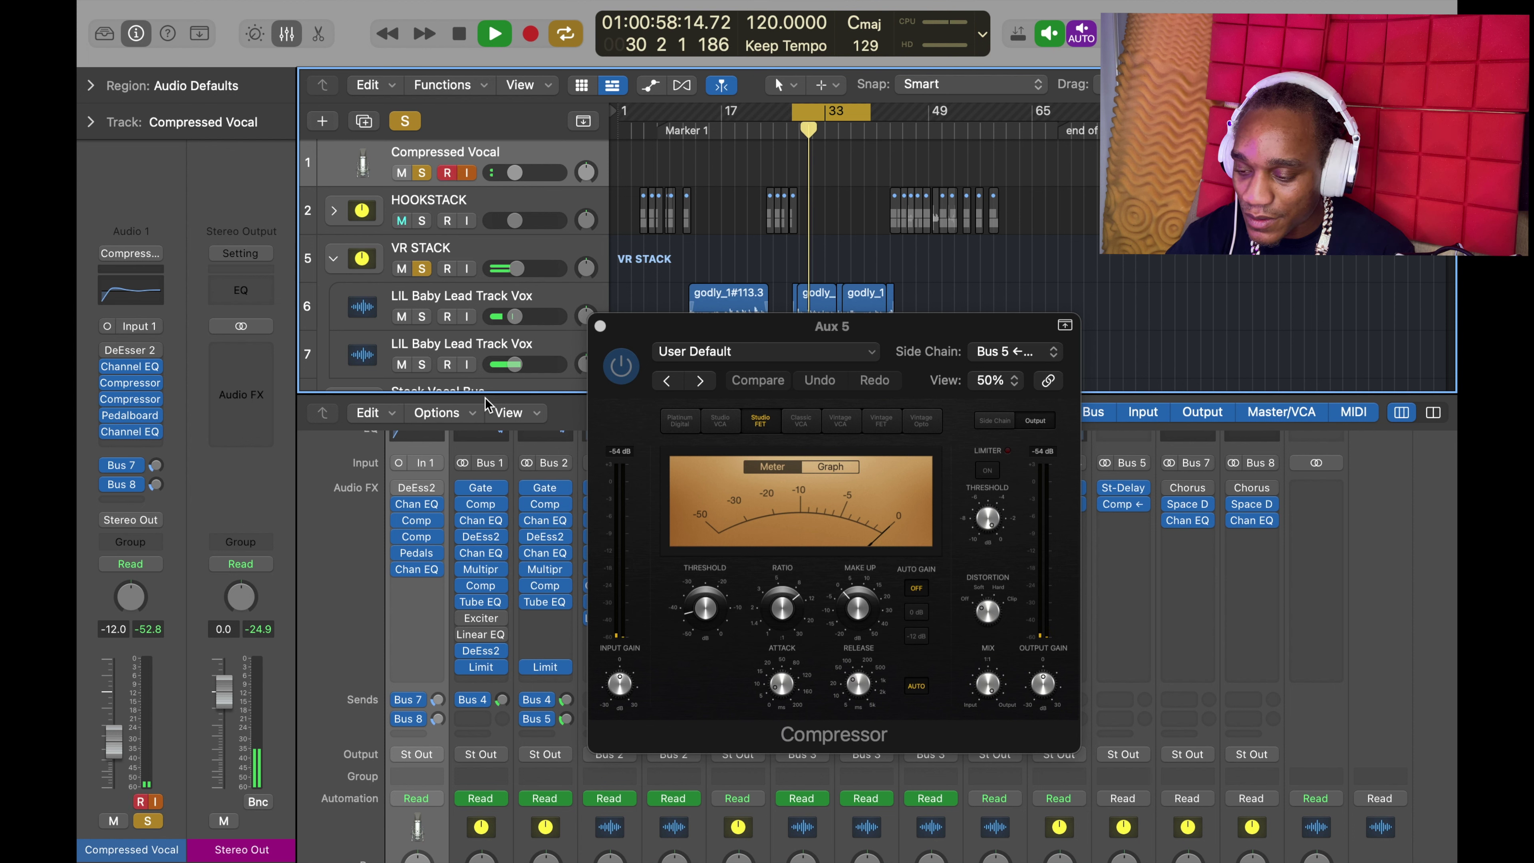
- Close the compressor window, toggle VR STACK's Bus 5 delay send power, and stop playback
{"action": "left_click", "coordinate": [600, 325]}
{"action": "left_click", "coordinate": [598, 326]}
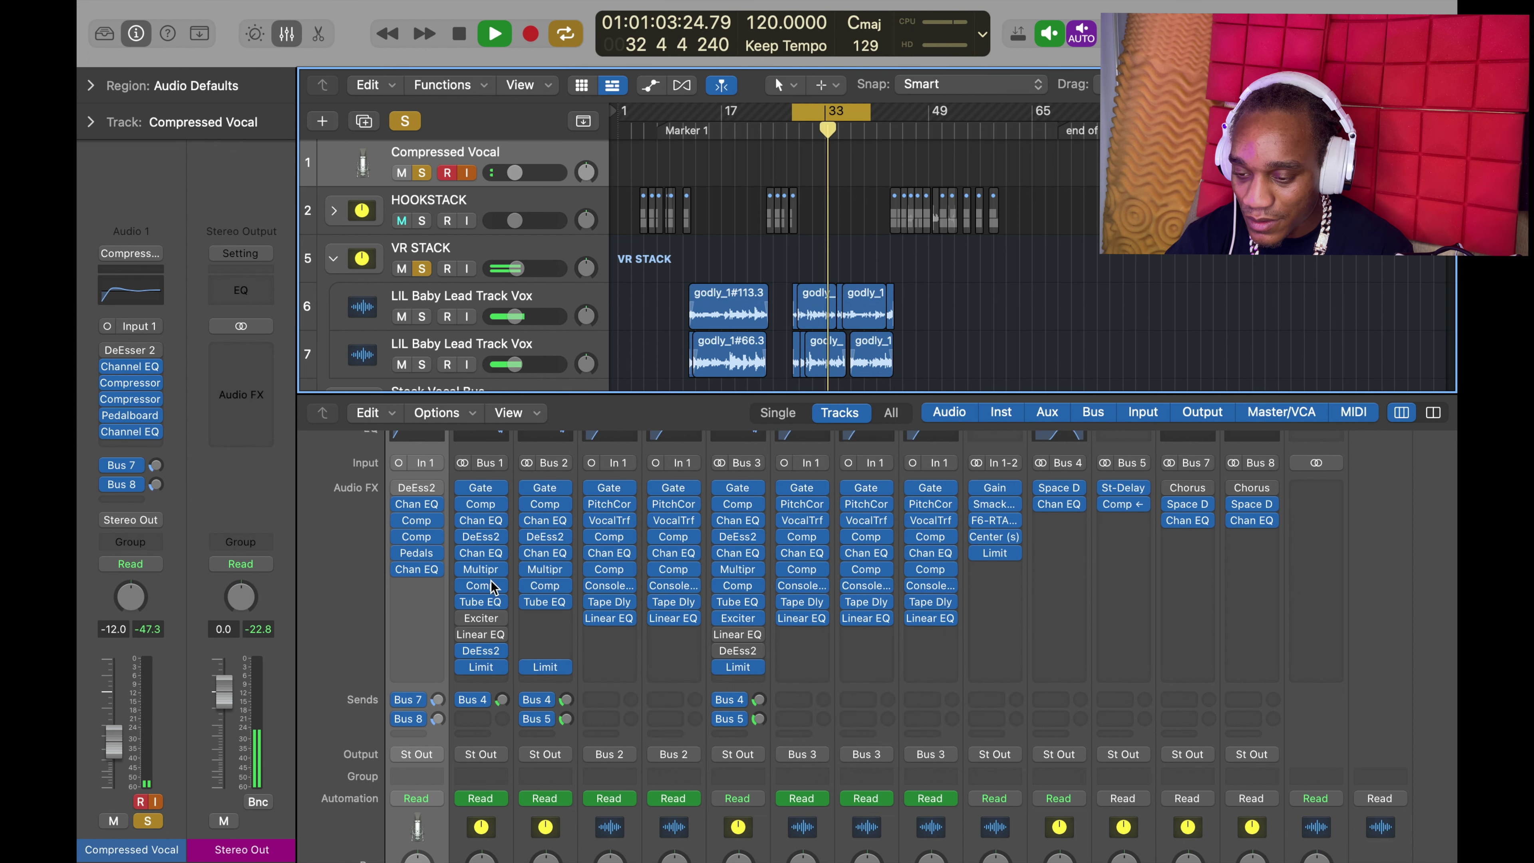
{"action": "scroll", "coordinate": [404, 211], "scroll_direction": "down", "scroll_amount": 5}
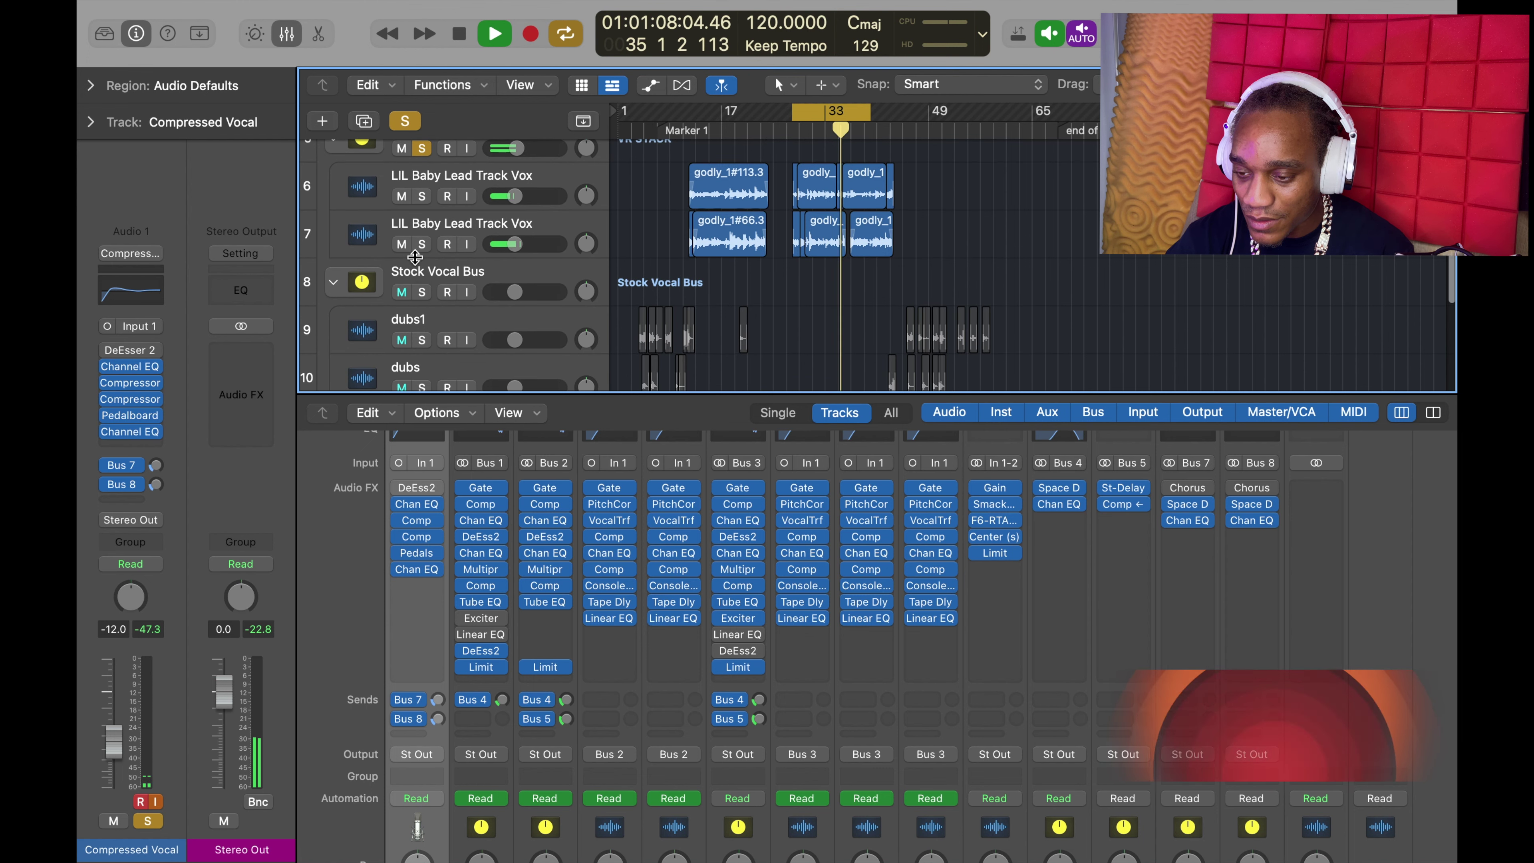
{"action": "scroll", "coordinate": [415, 273], "scroll_direction": "up", "scroll_amount": 2}
{"action": "left_click", "coordinate": [418, 183]}
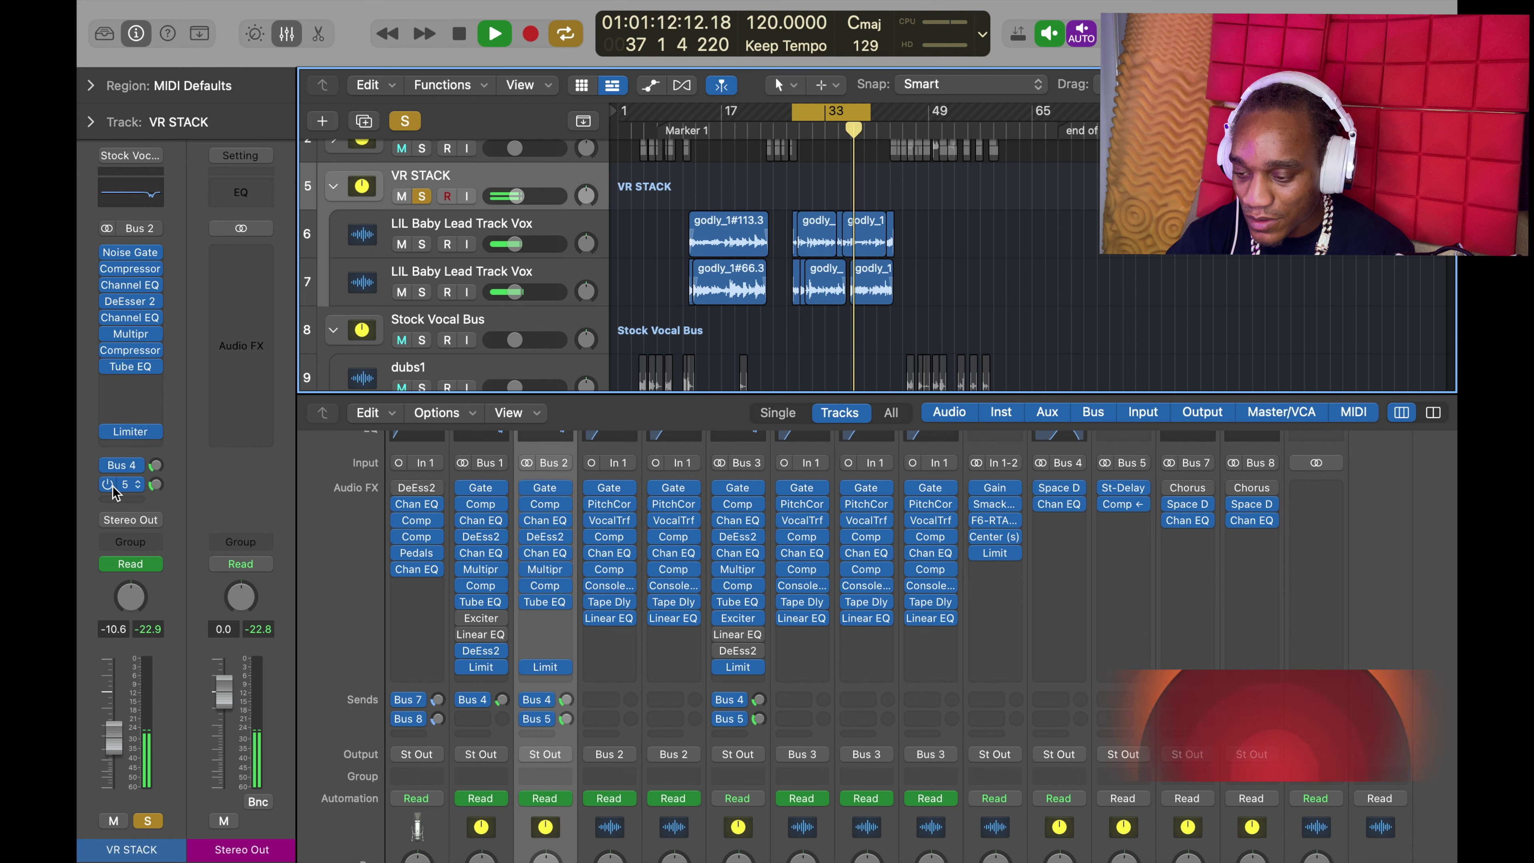
{"action": "left_click", "coordinate": [110, 485]}
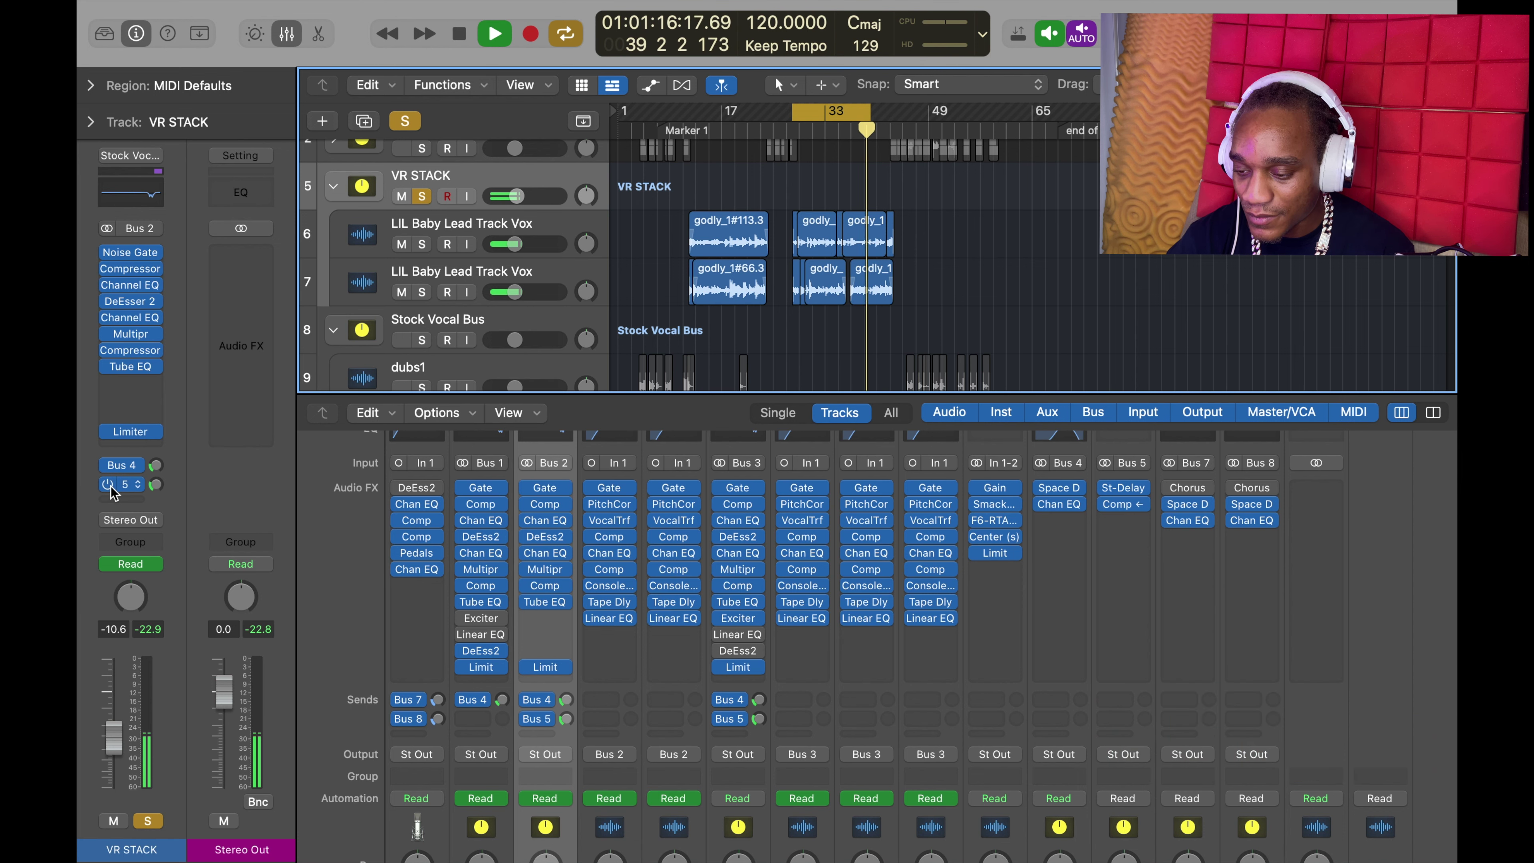
{"action": "key", "text": "space"}
{"action": "left_click", "coordinate": [110, 485]}
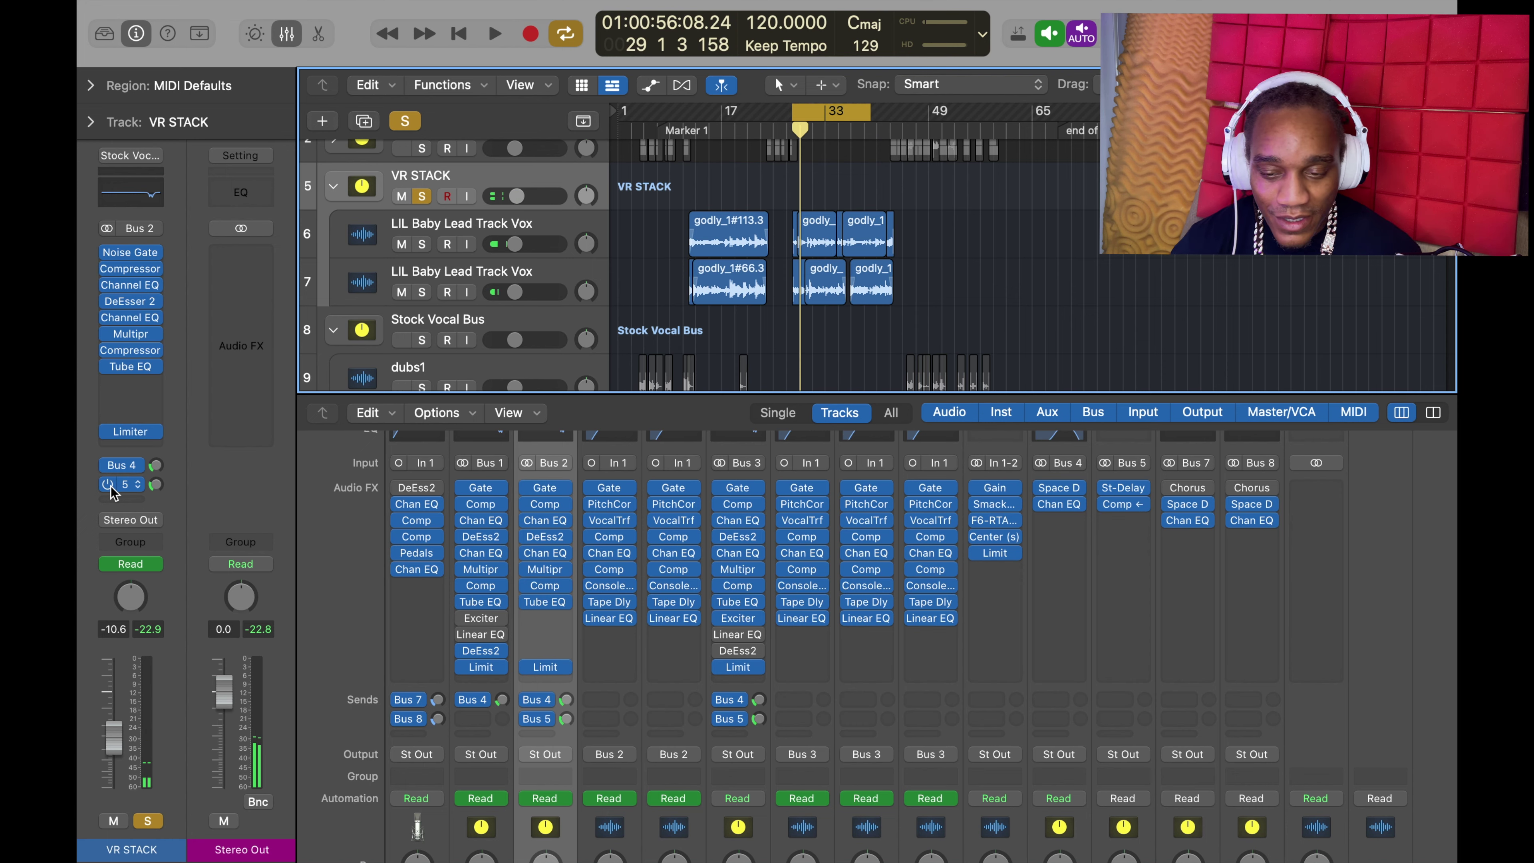